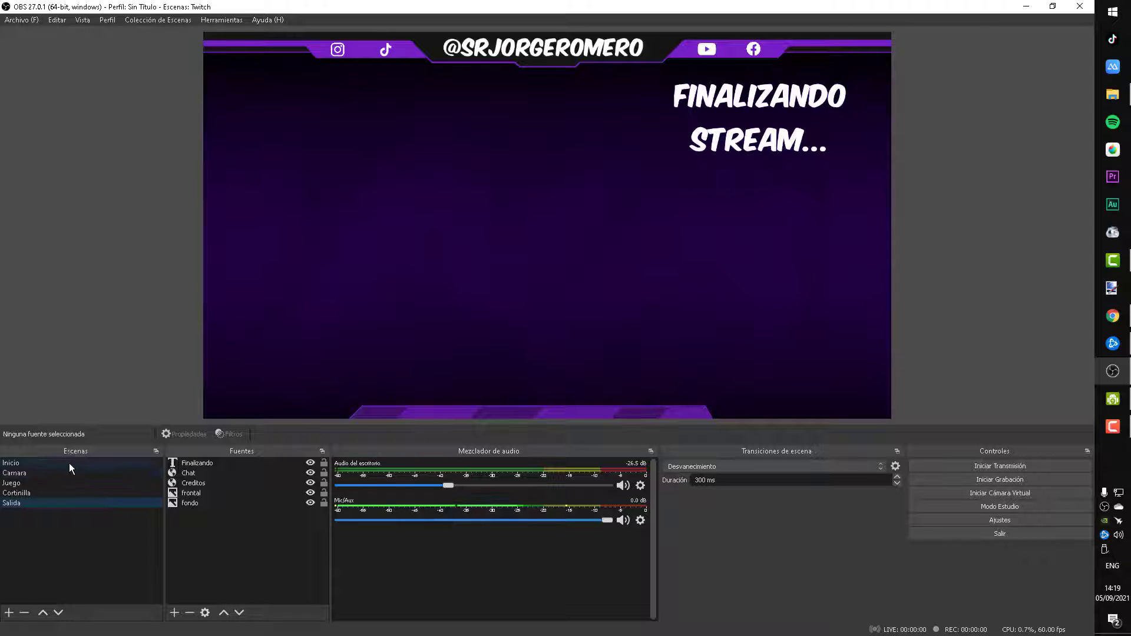
- Display the Inicio scene and switch to the Twitch folder in File Explorer, moving its window toward the middle of the desktop
left_click(65, 461)
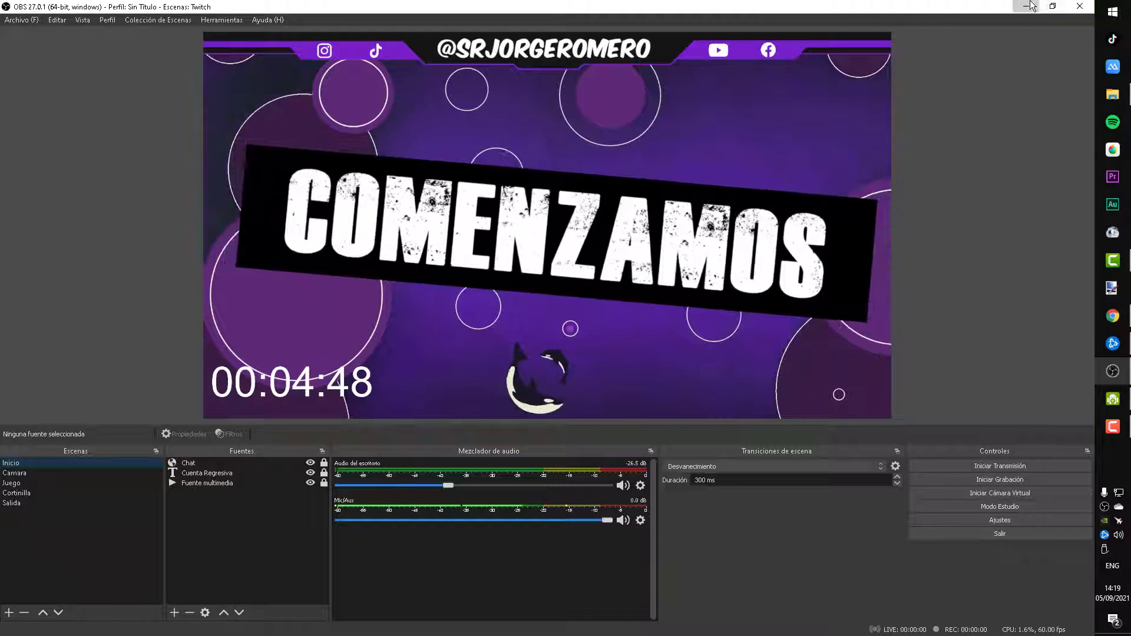
left_click(1029, 6)
left_click(1112, 95)
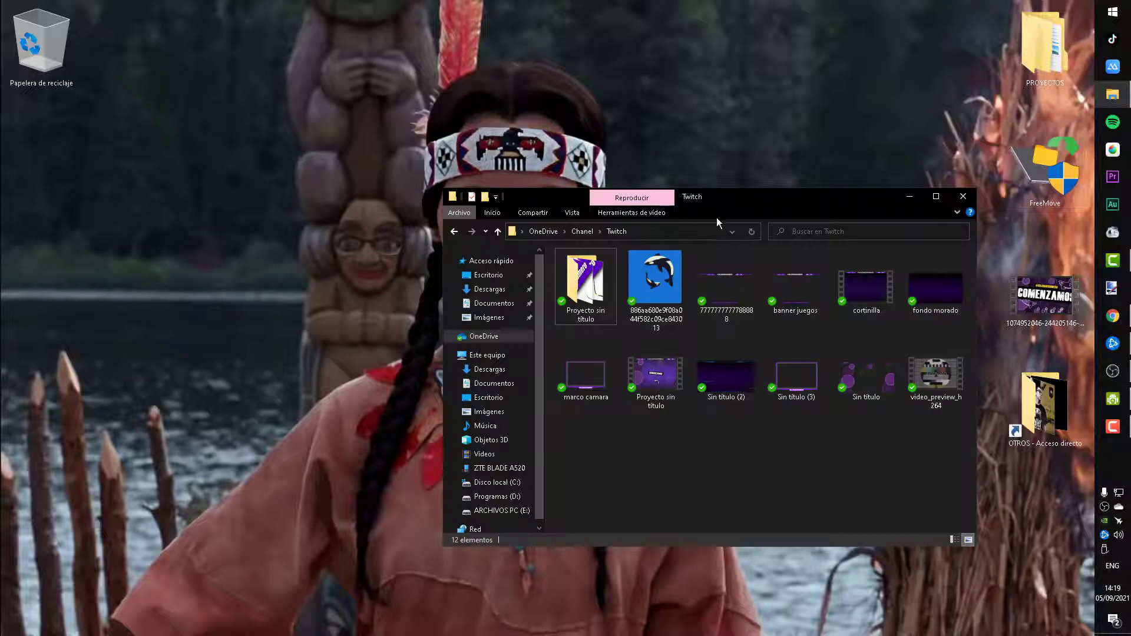
left_click(936, 198)
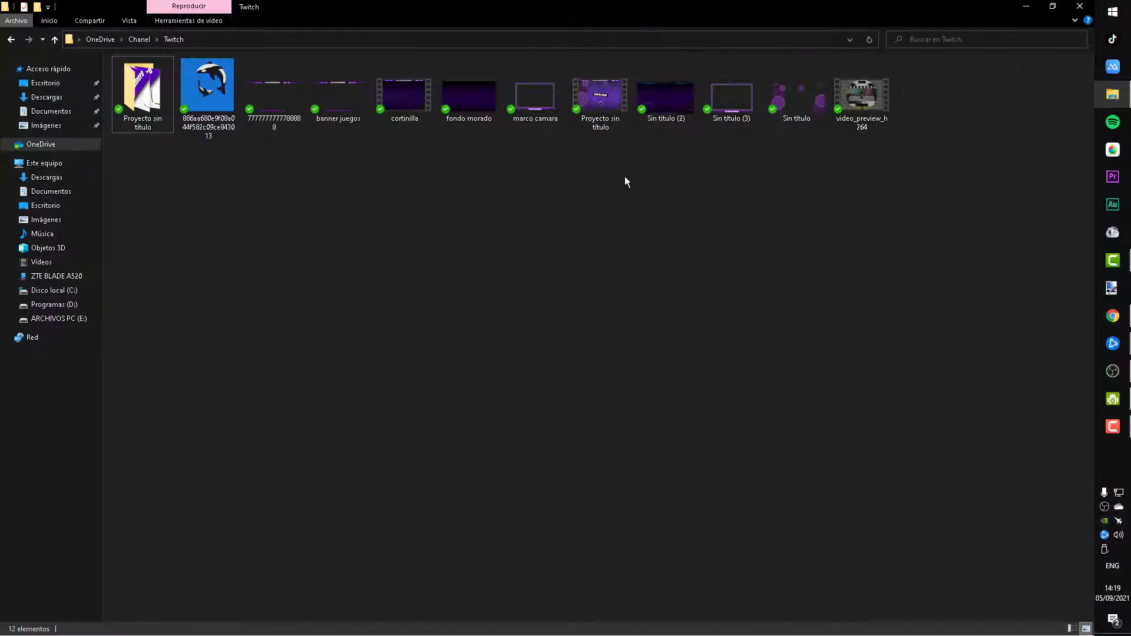
left_click(1053, 6)
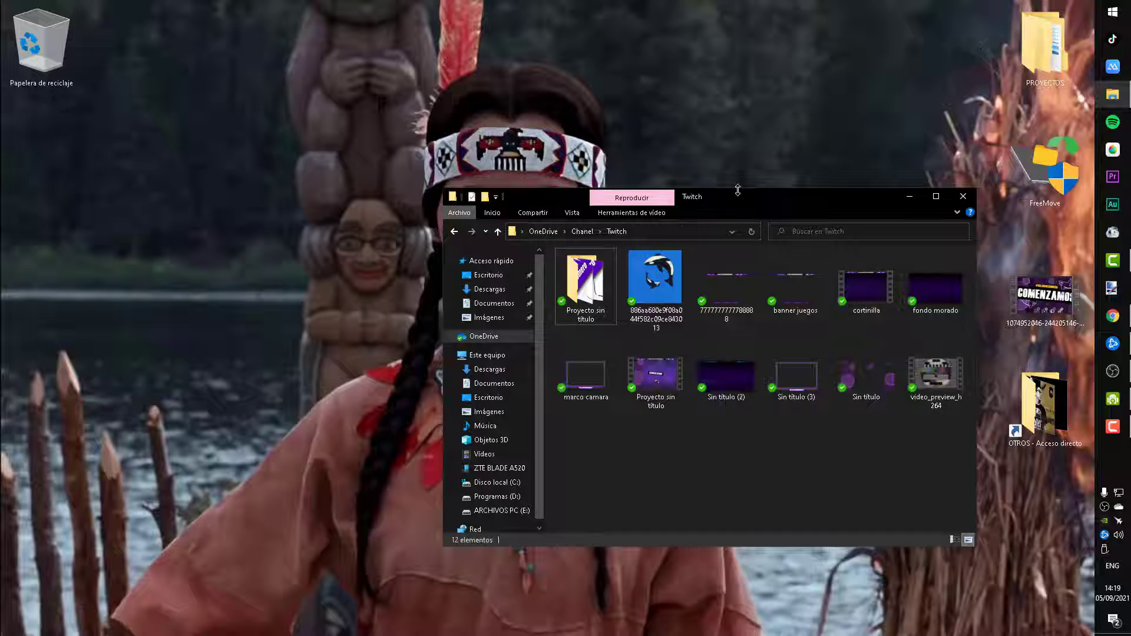
left_click_drag(738, 192, 554, 175)
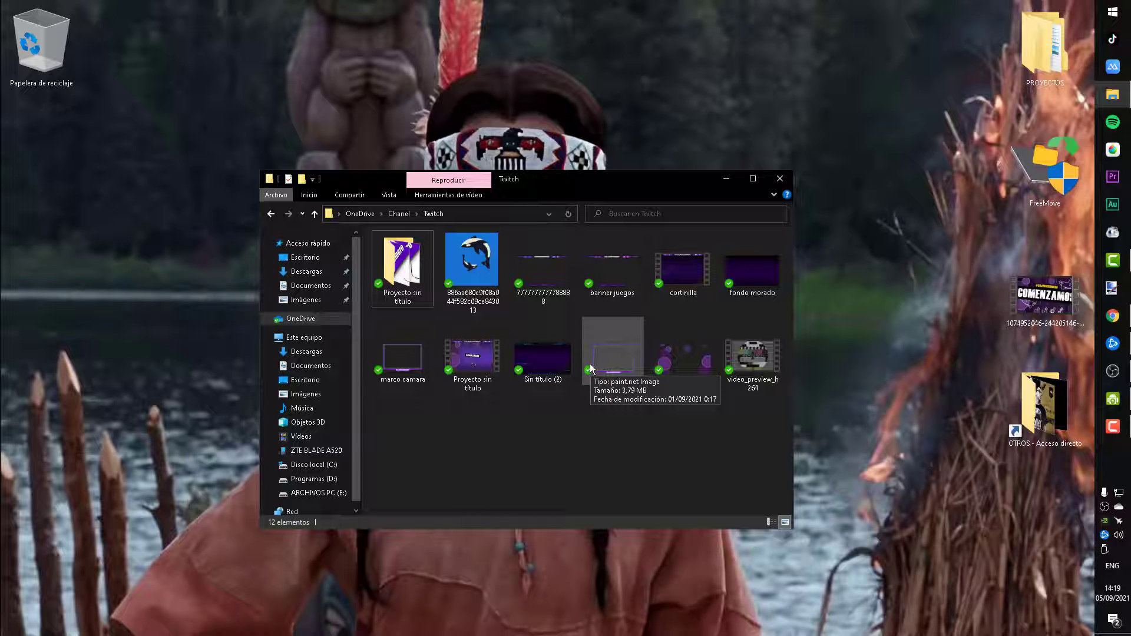
- Open the overlay image whose name starts with 7777, browse ahead to the cortinilla video and play it
double_click(547, 298)
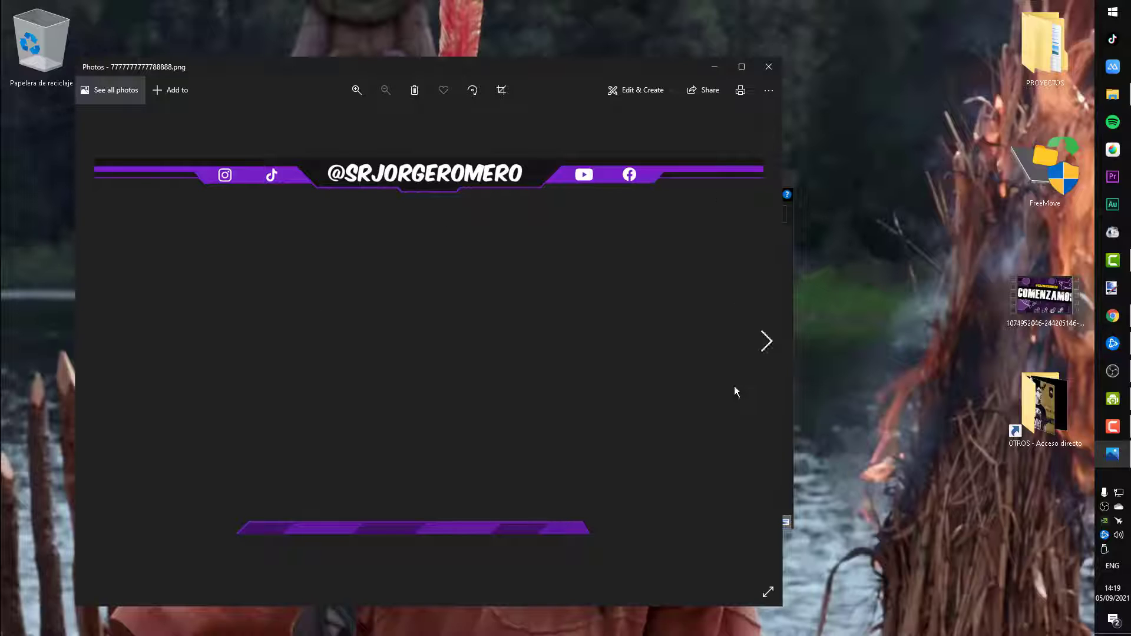
key("Right")
left_click(766, 336)
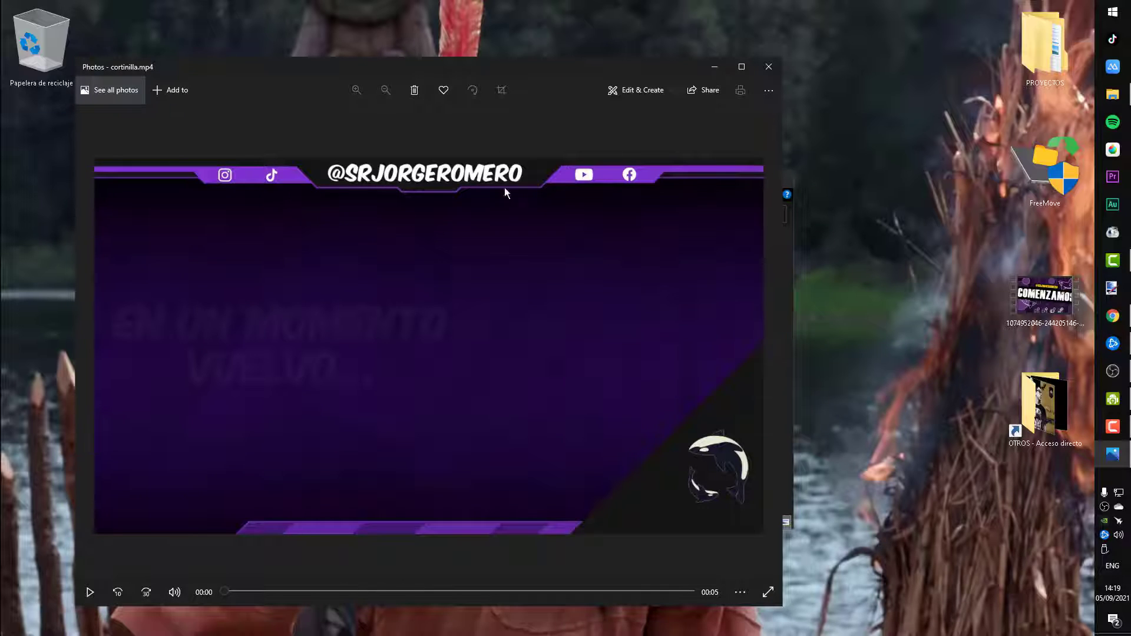
left_click(90, 592)
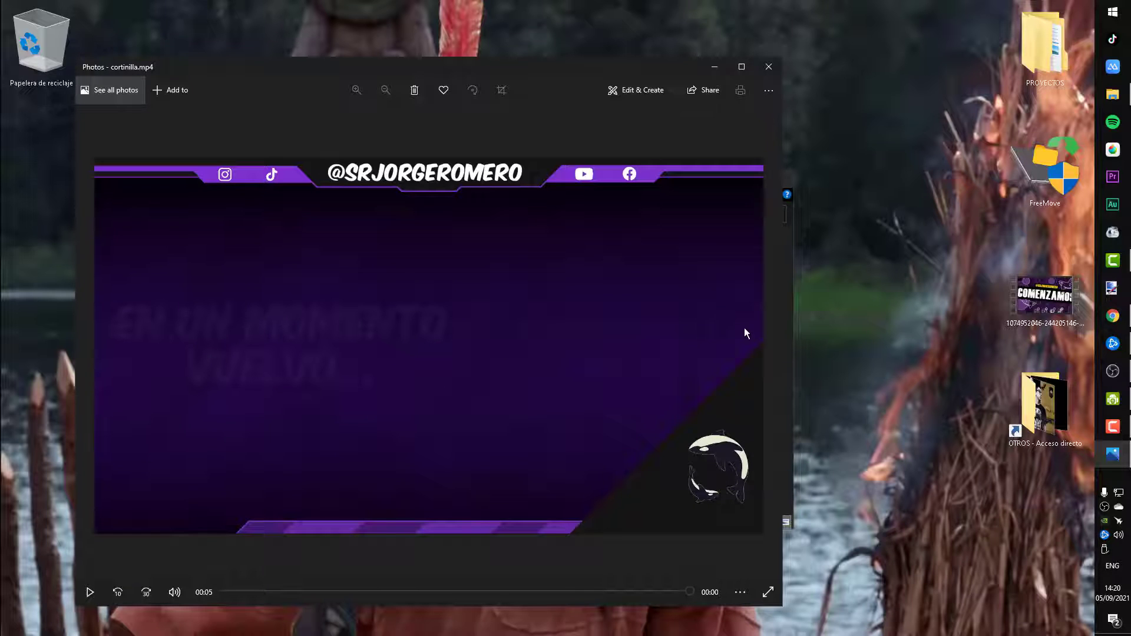
- Review the fondo morado and marco camara images, play the Proyecto sin título video, browse to video_preview_h264 and close the viewer
left_click(762, 341)
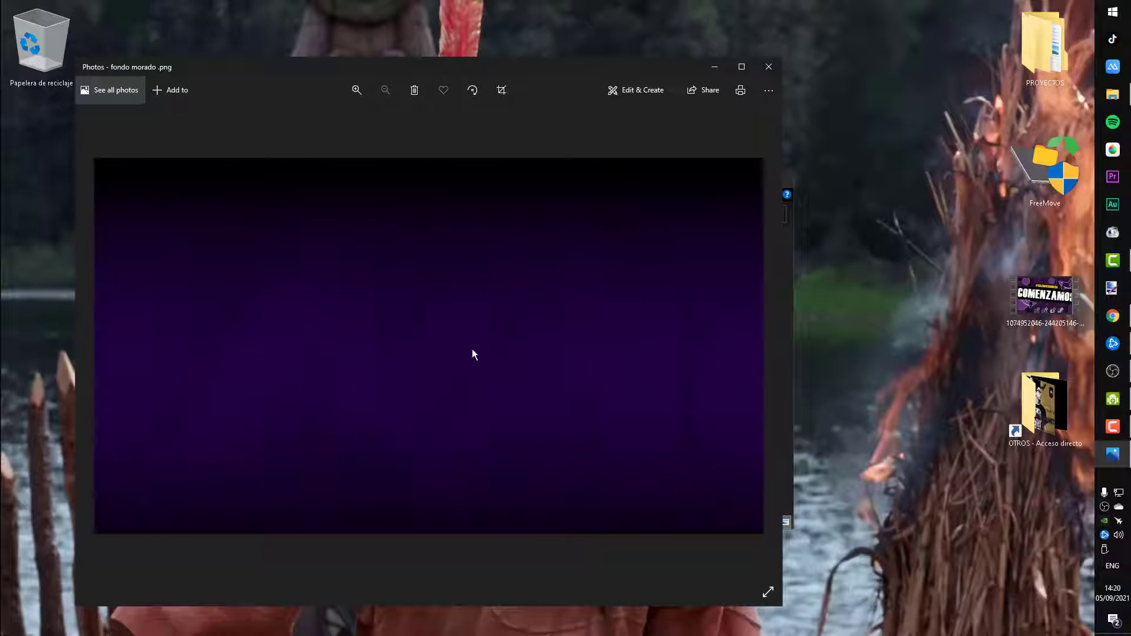
left_click(105, 351)
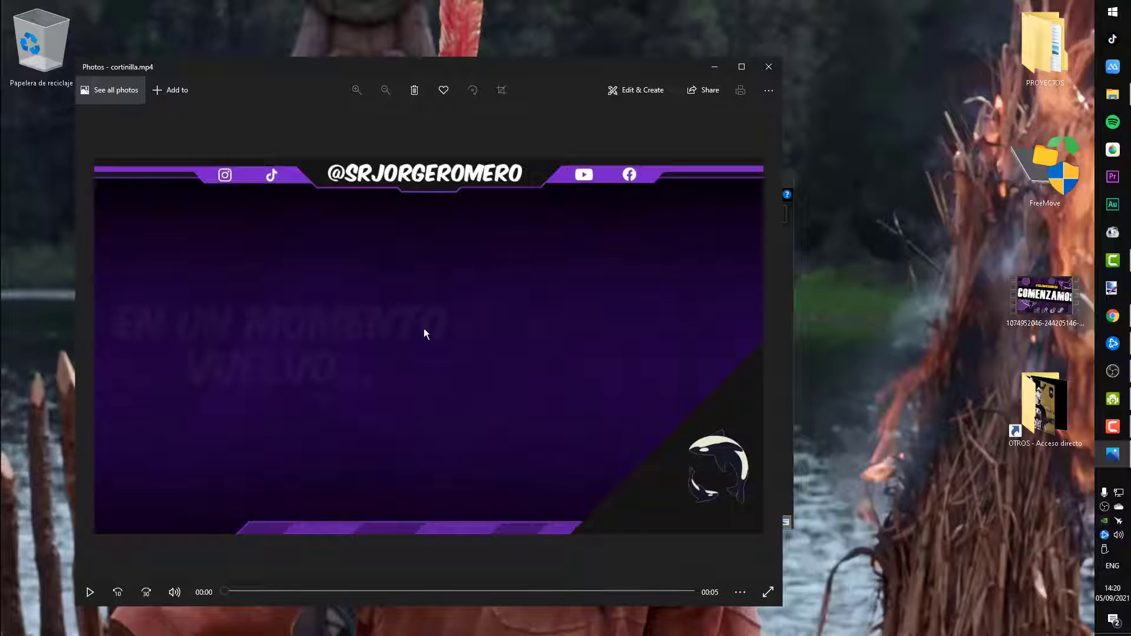
left_click(765, 341)
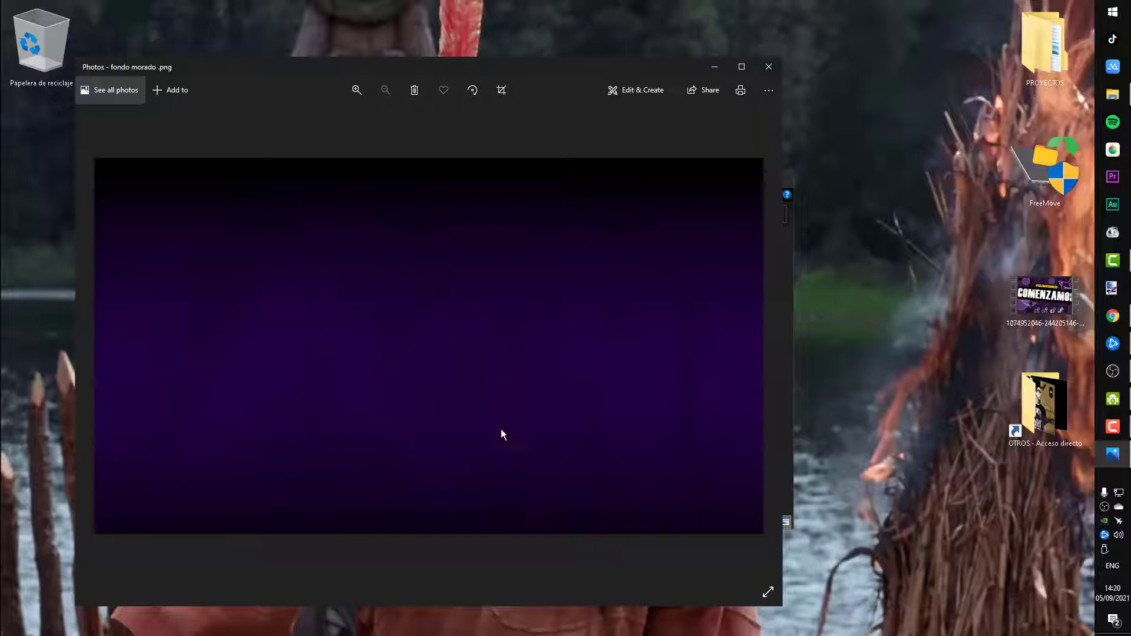
left_click(765, 342)
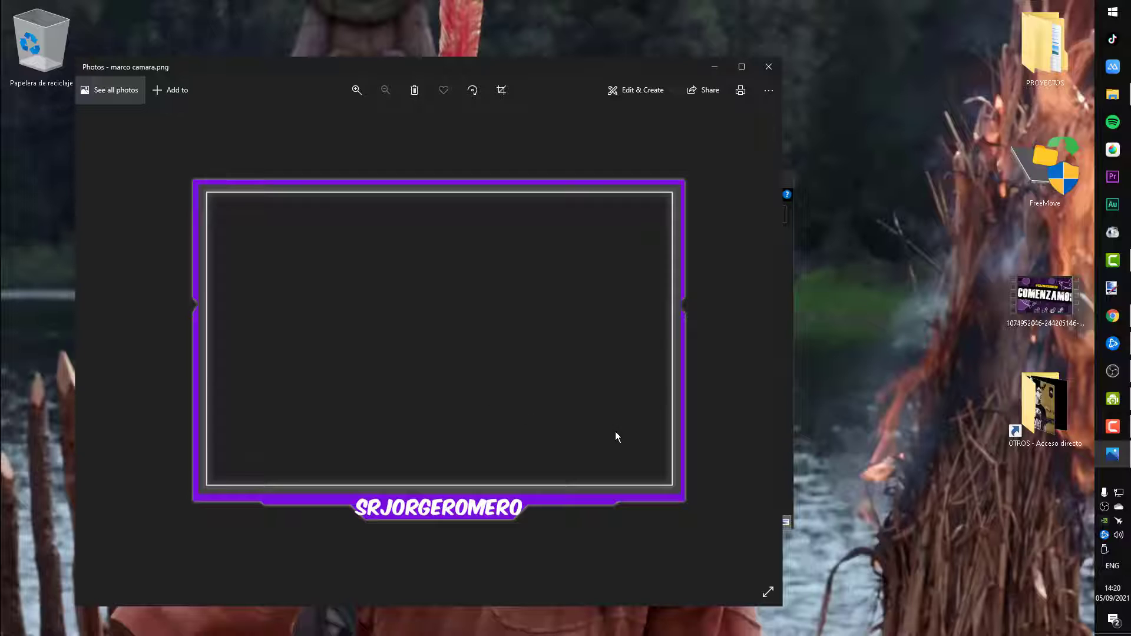
left_click(766, 341)
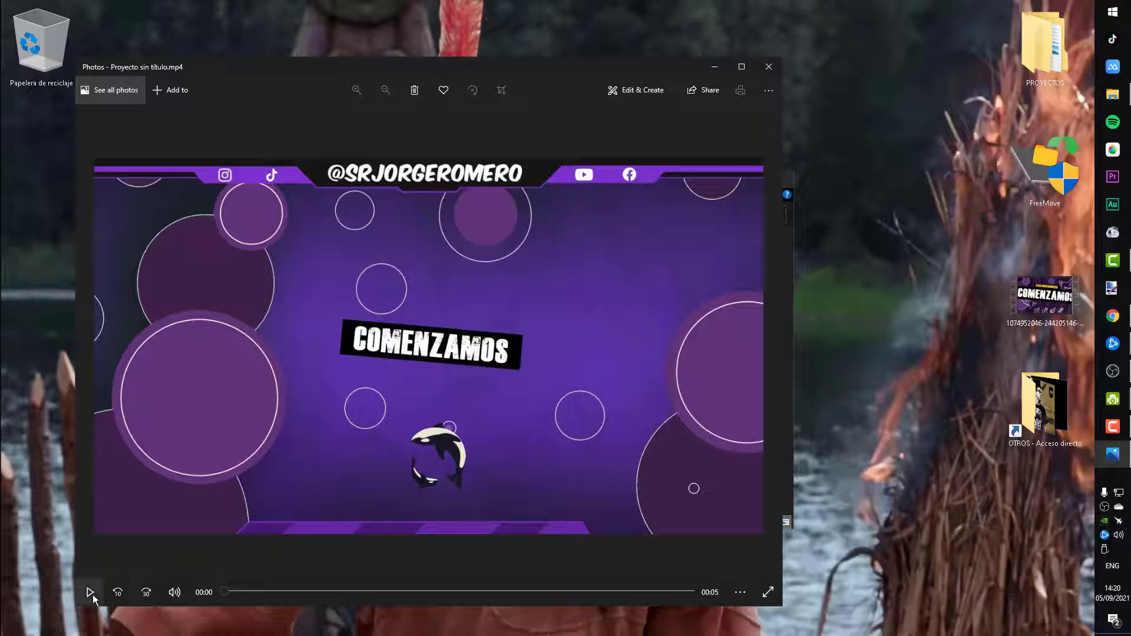
left_click(89, 592)
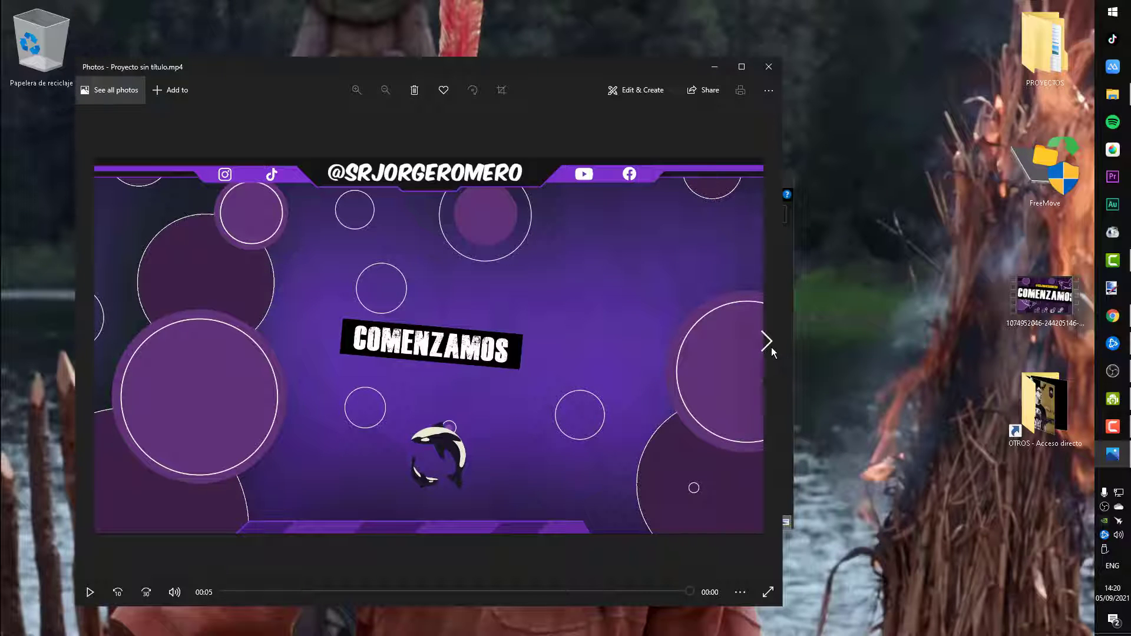
left_click(771, 347)
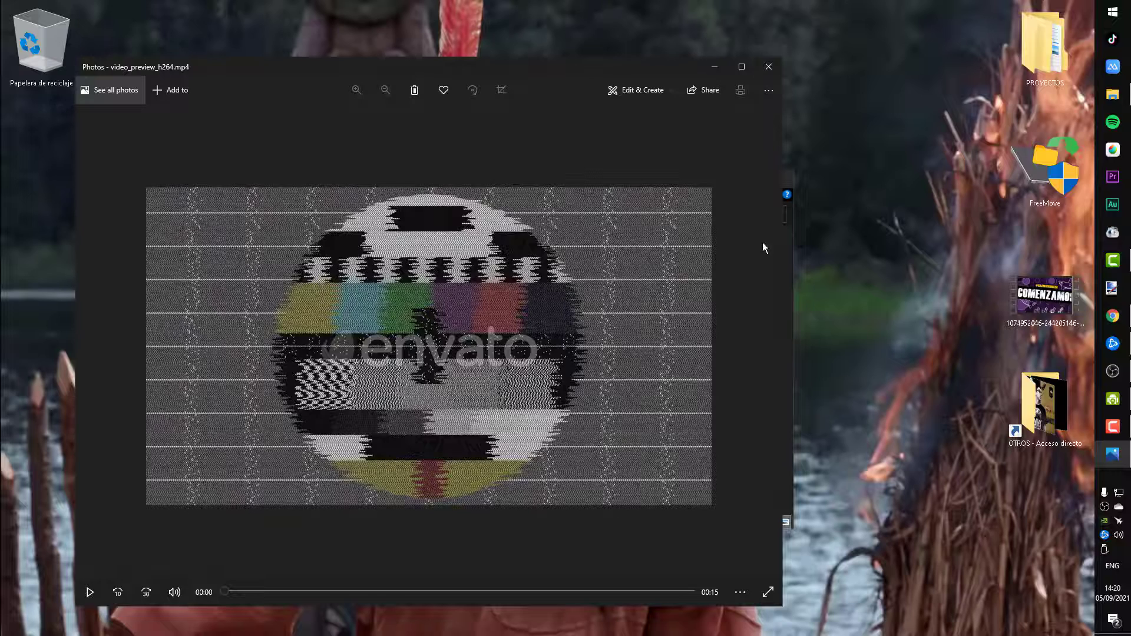
left_click(765, 67)
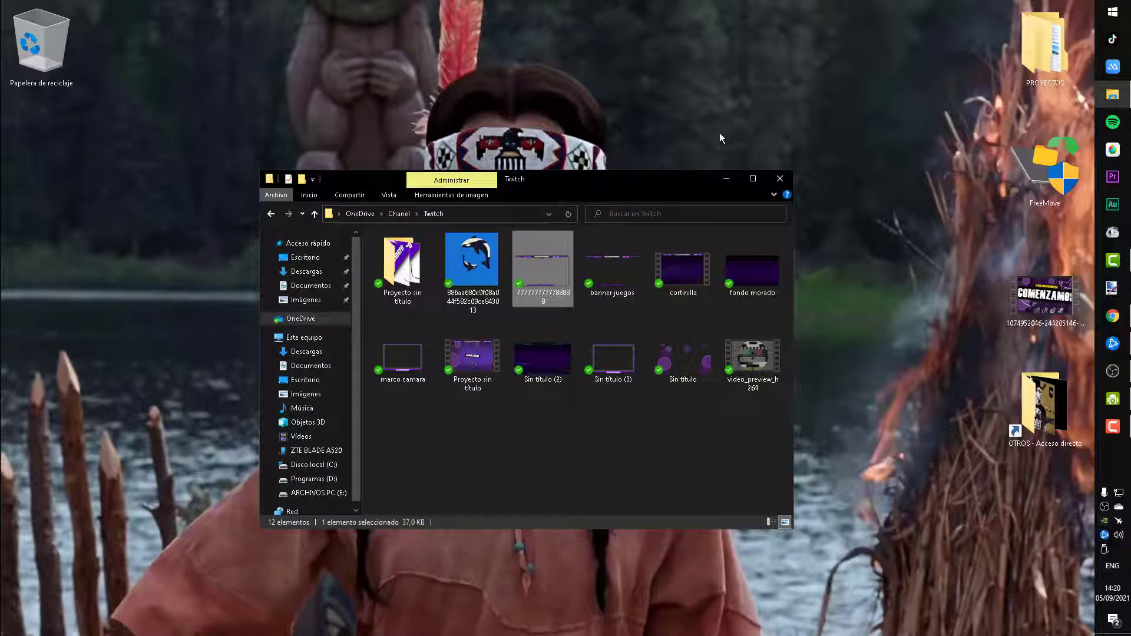
- Minimize the folder, switch to Chrome and load google.com in a new tab
left_click(725, 179)
left_click(1112, 316)
left_click(286, 8)
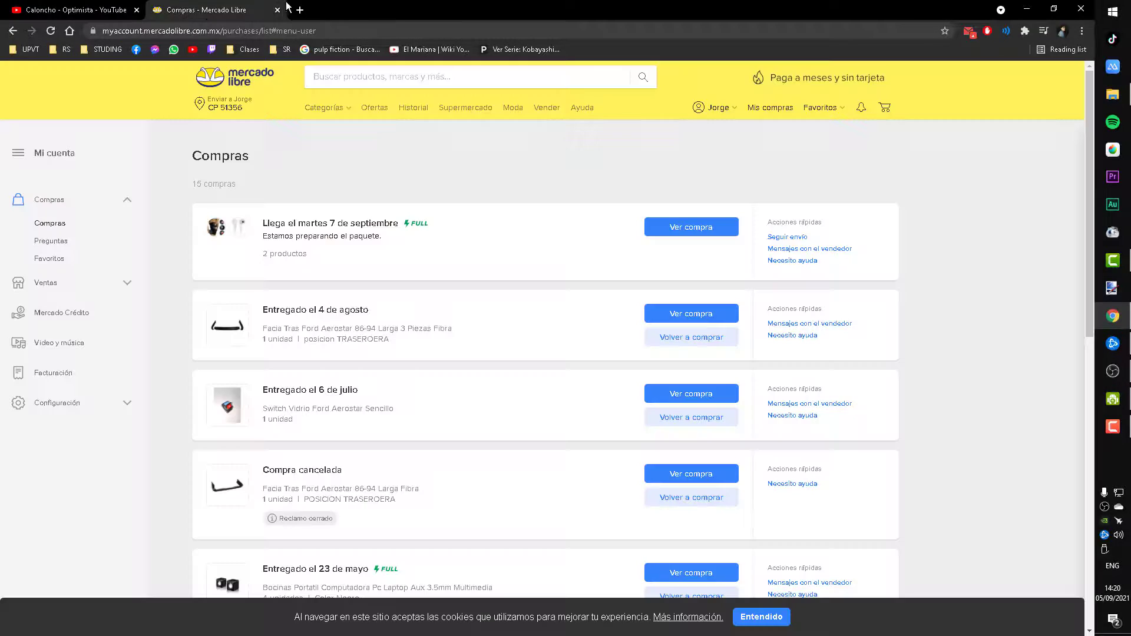
left_click(299, 10)
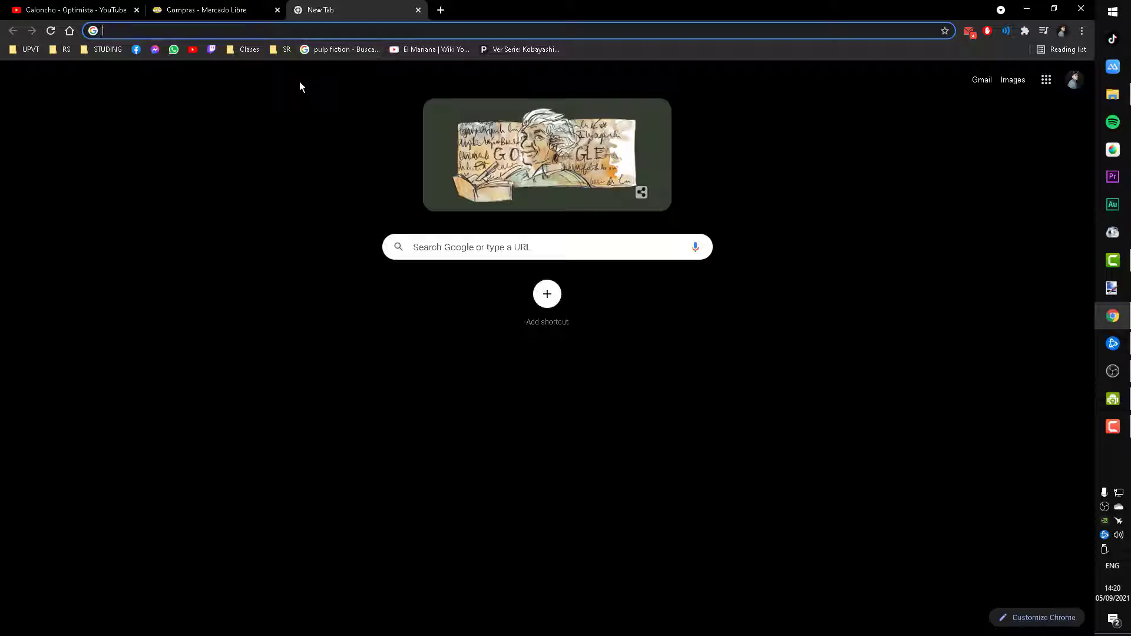
type("google.com")
key("Return")
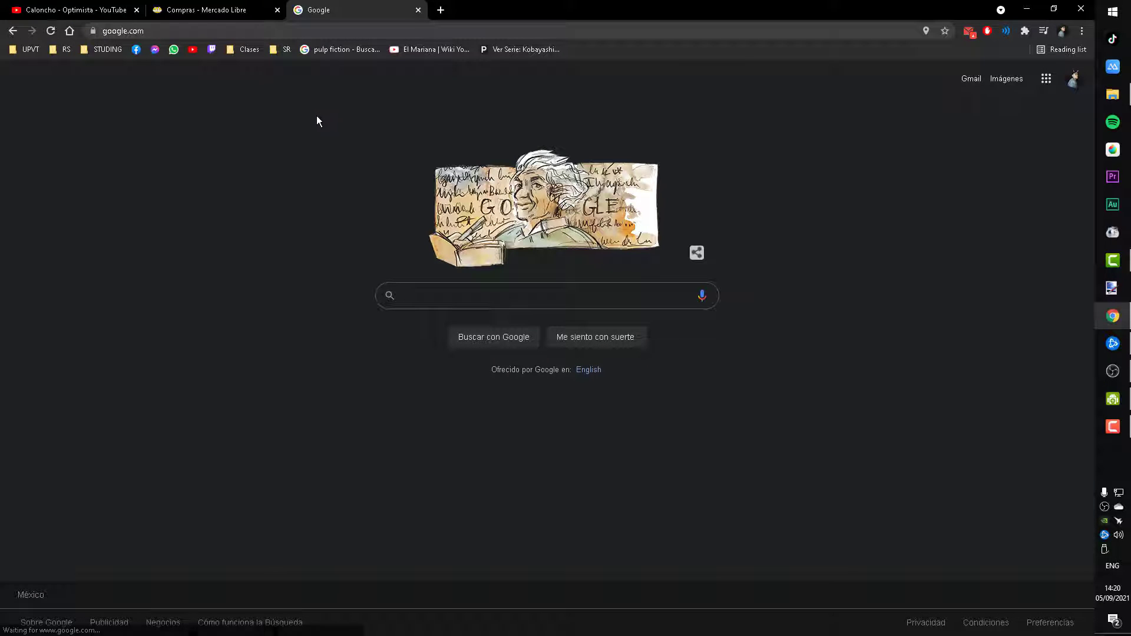
- Search Google for "marco para stream"
type("marc")
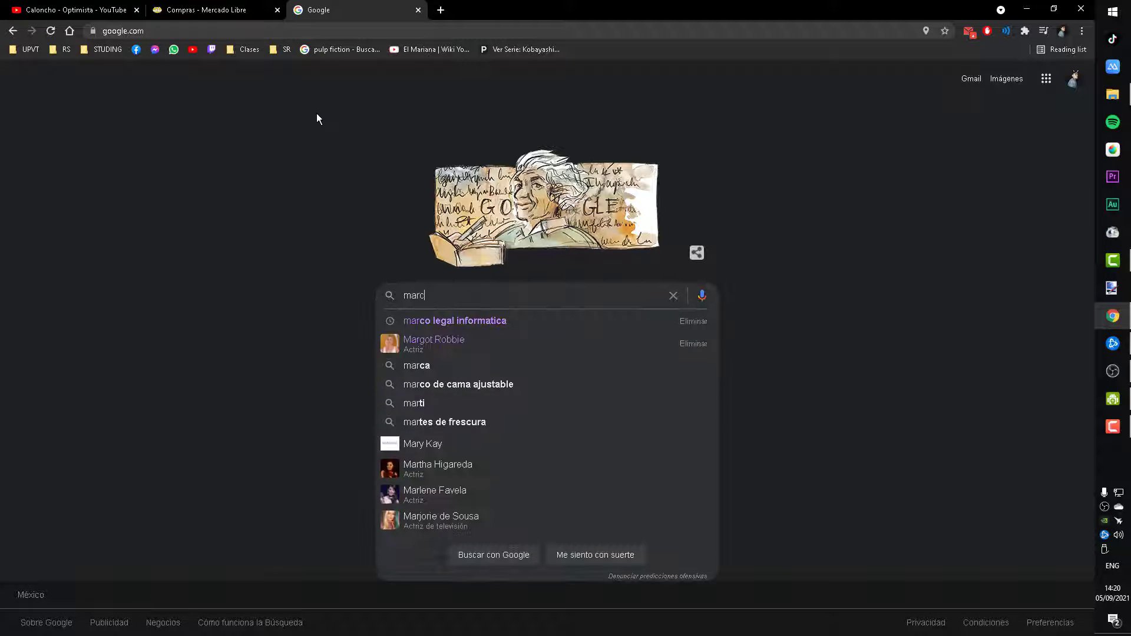
type("o p")
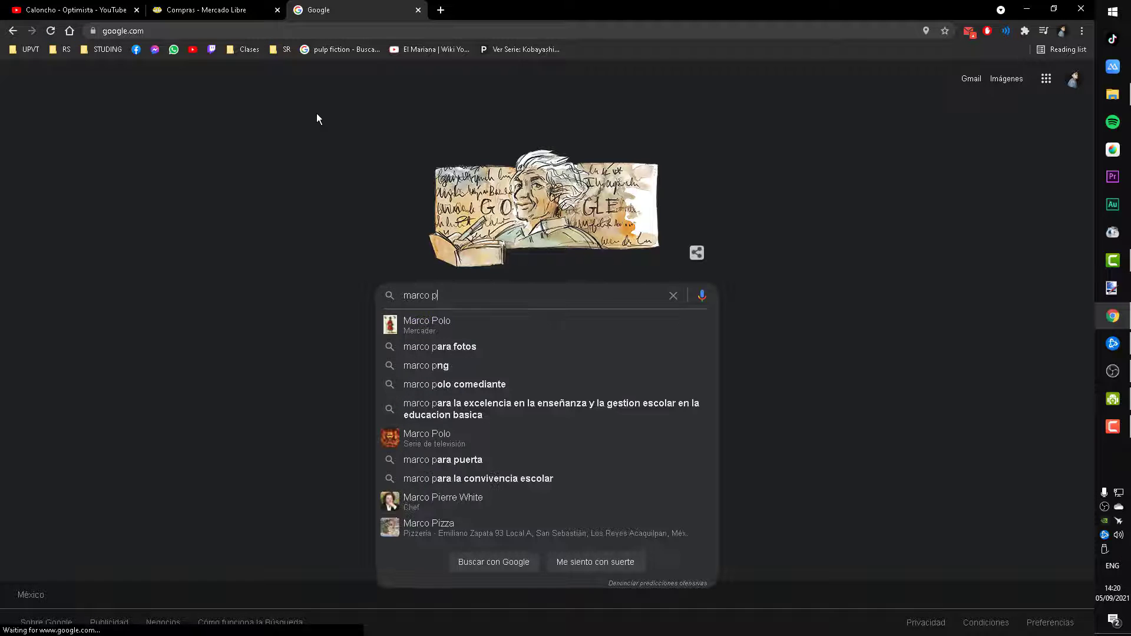
type("ara t")
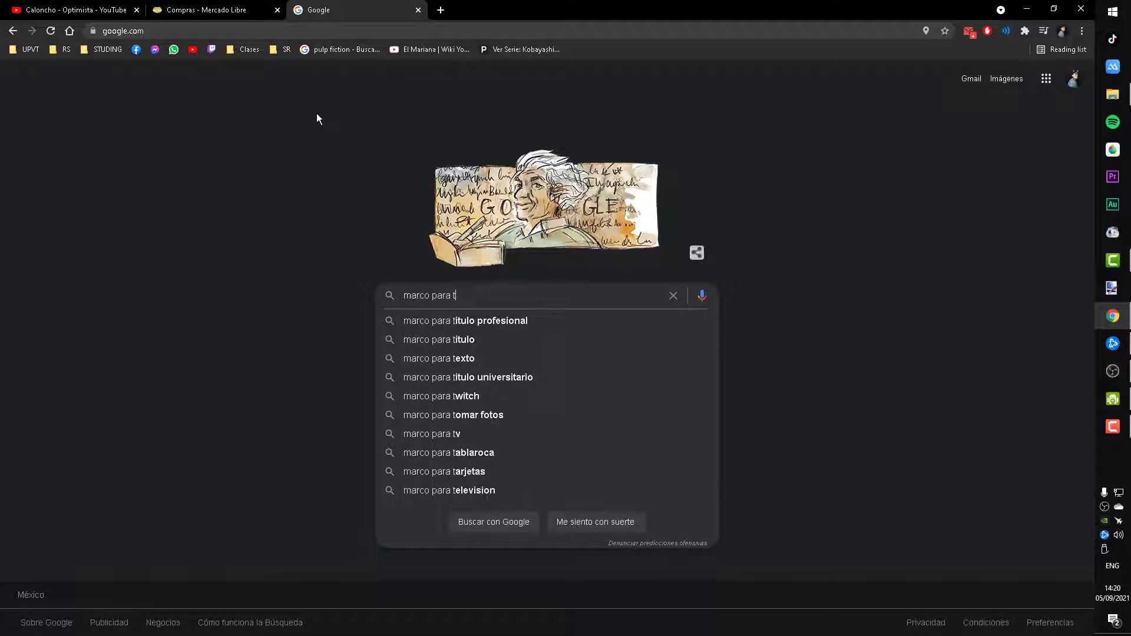
key("BackSpace")
type("str")
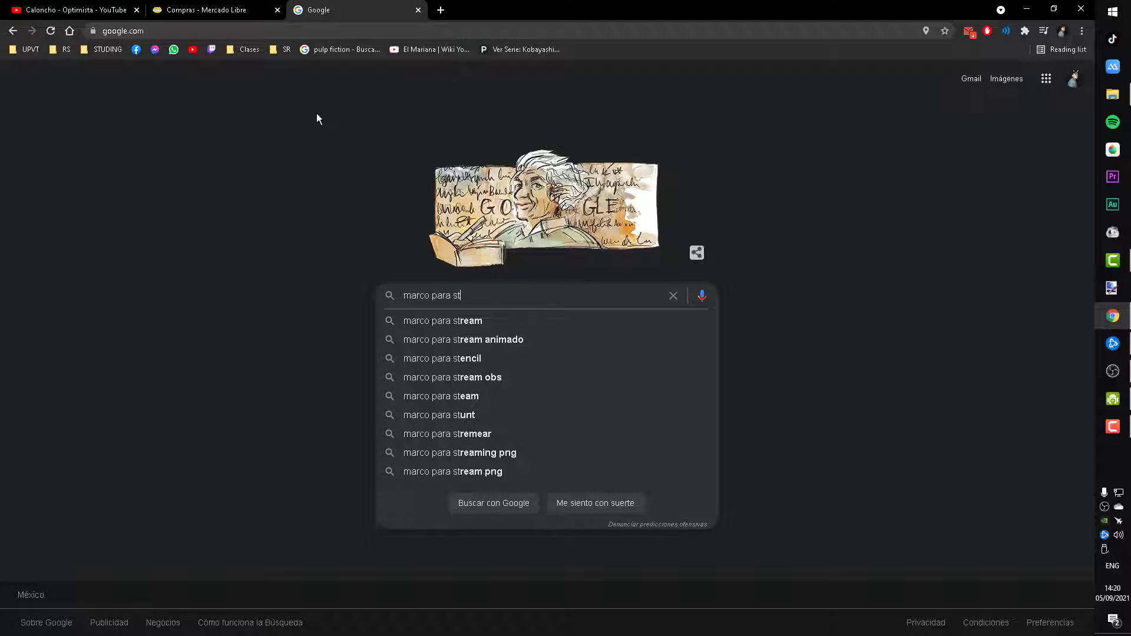
type("eam")
key("Return")
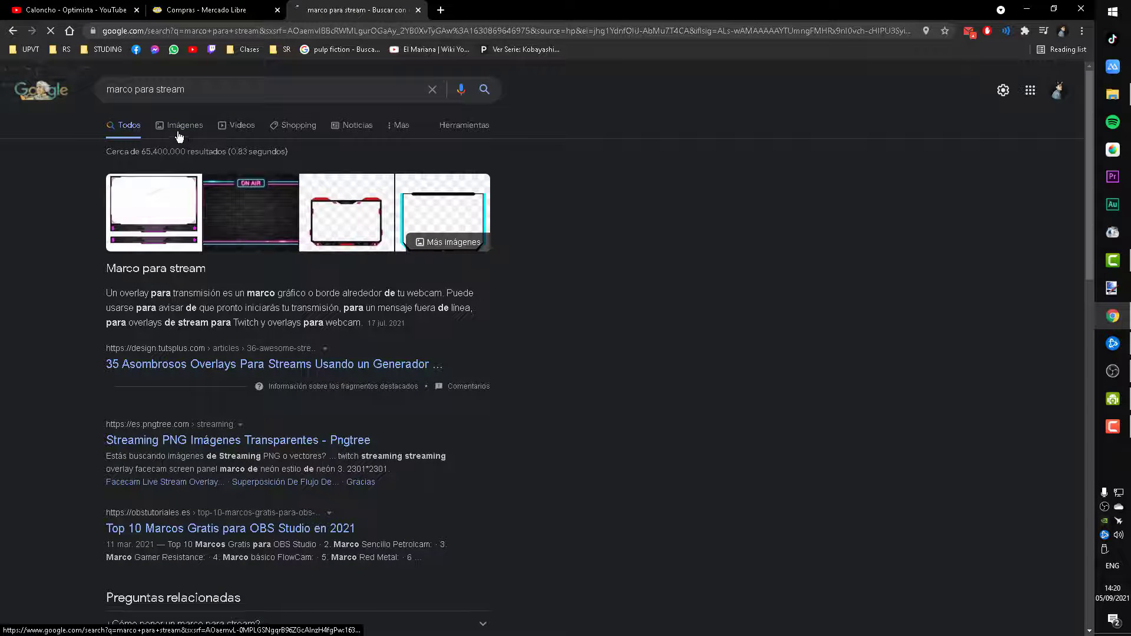
- Show the image results for the search and filter them by color to transparent images only
left_click(179, 126)
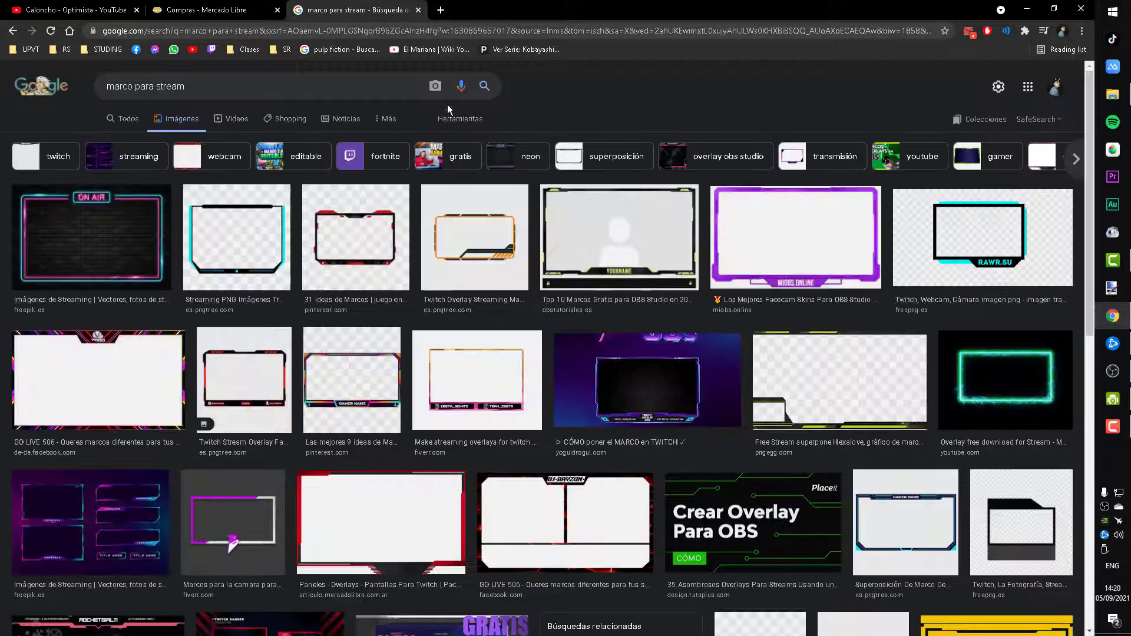
left_click(456, 118)
left_click(154, 140)
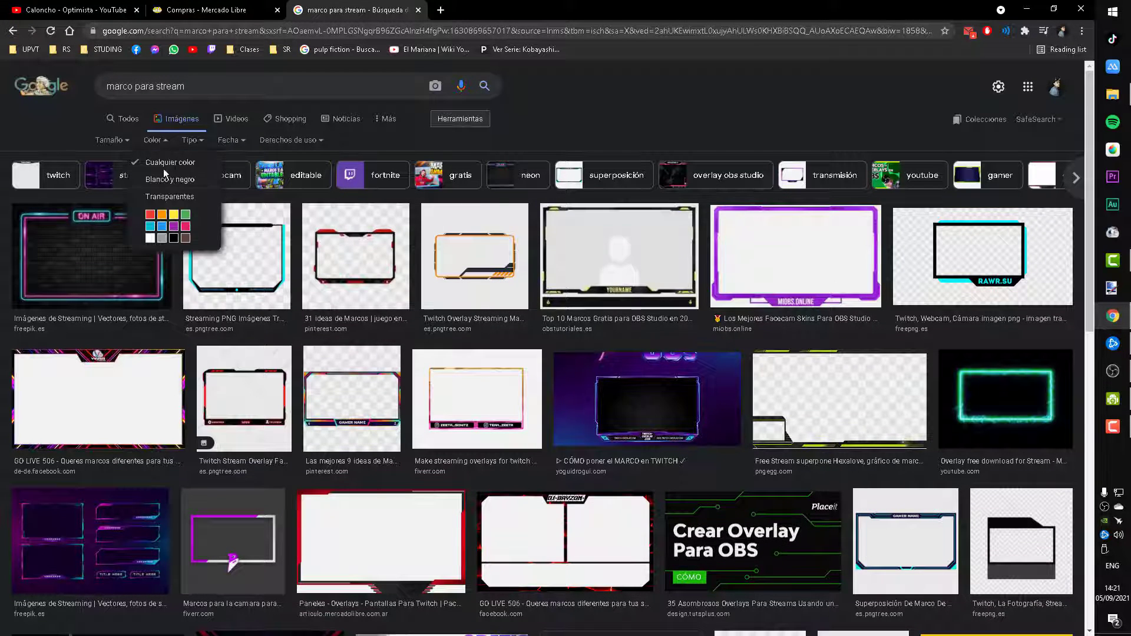
left_click(169, 198)
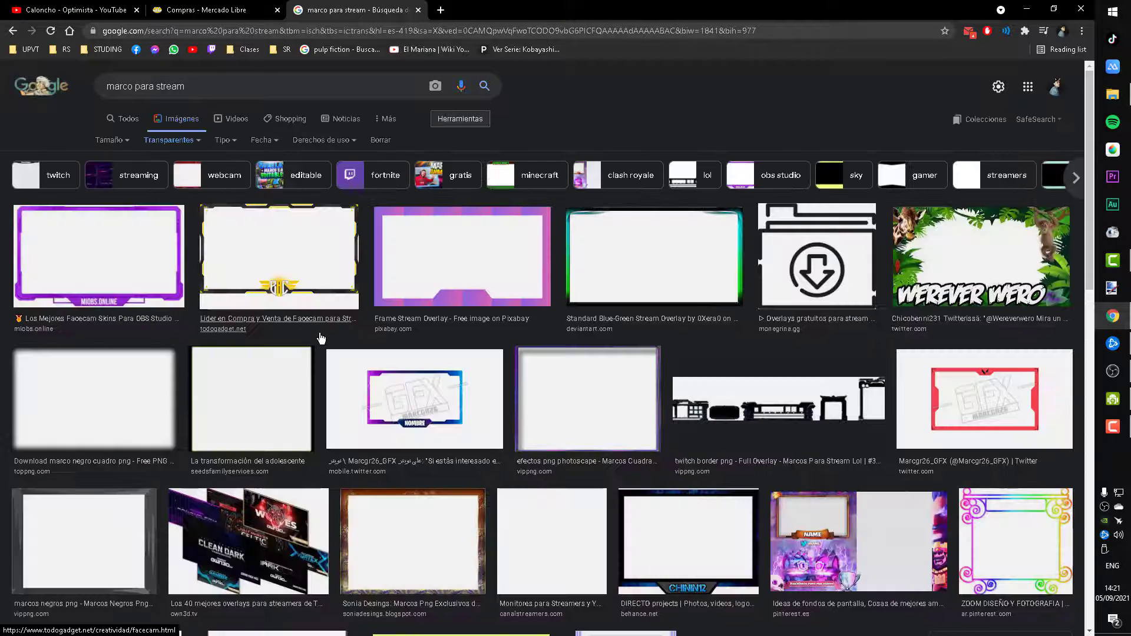
- Preview several transparent stream frames, including the purple, jungle, blue-yellow and yellow chat designs, browse further results and minimize the browser
left_click(148, 262)
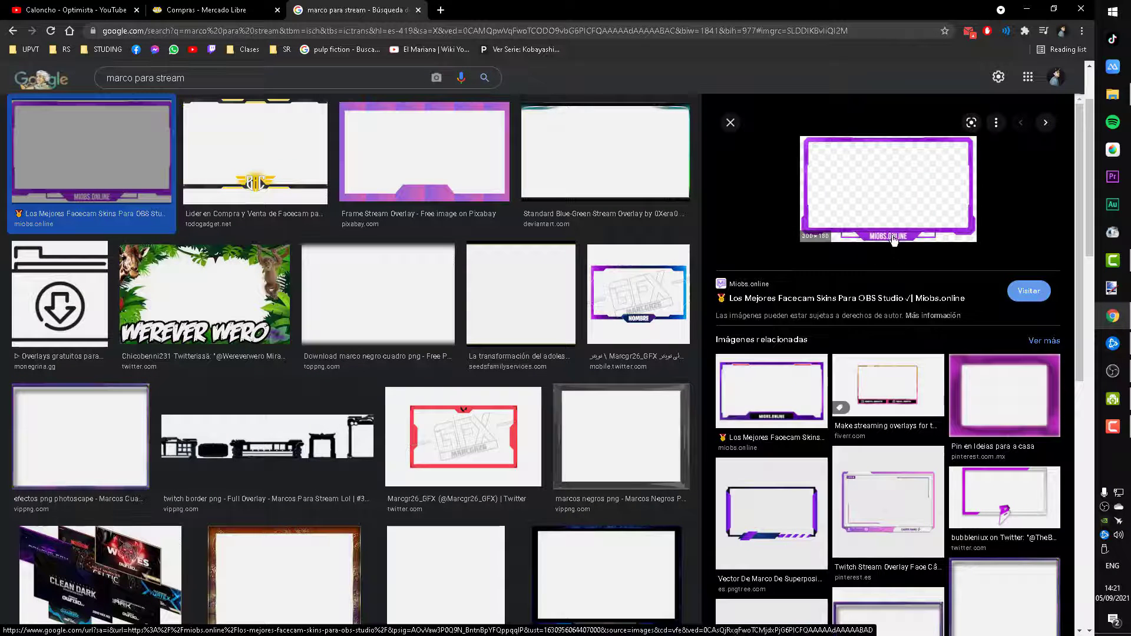
left_click(205, 290)
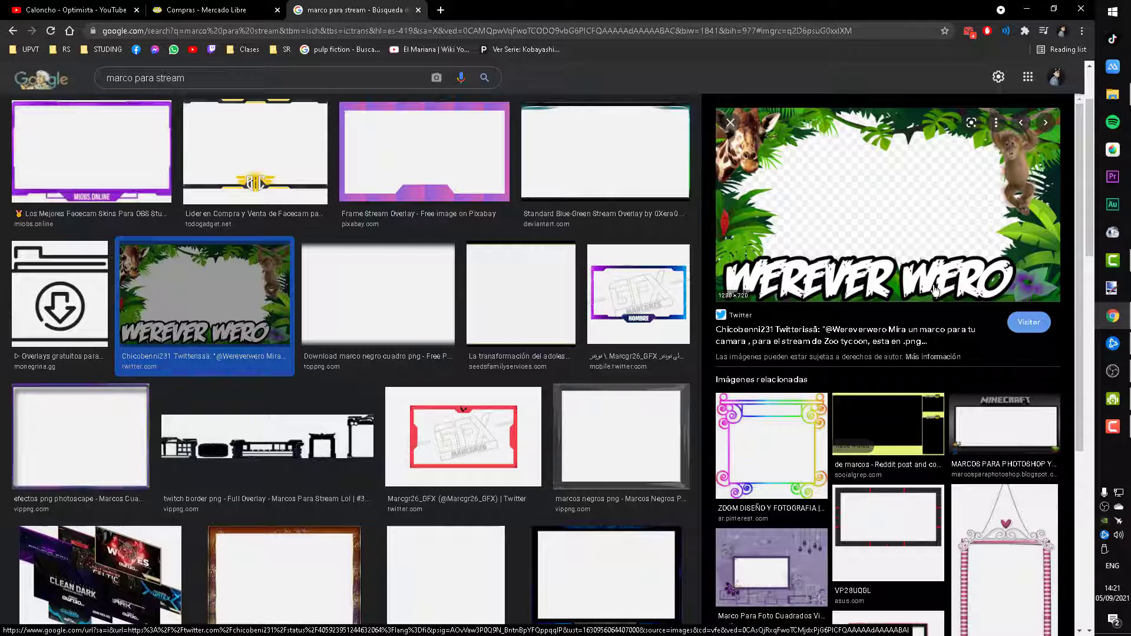
scroll(533, 236, "down", 4)
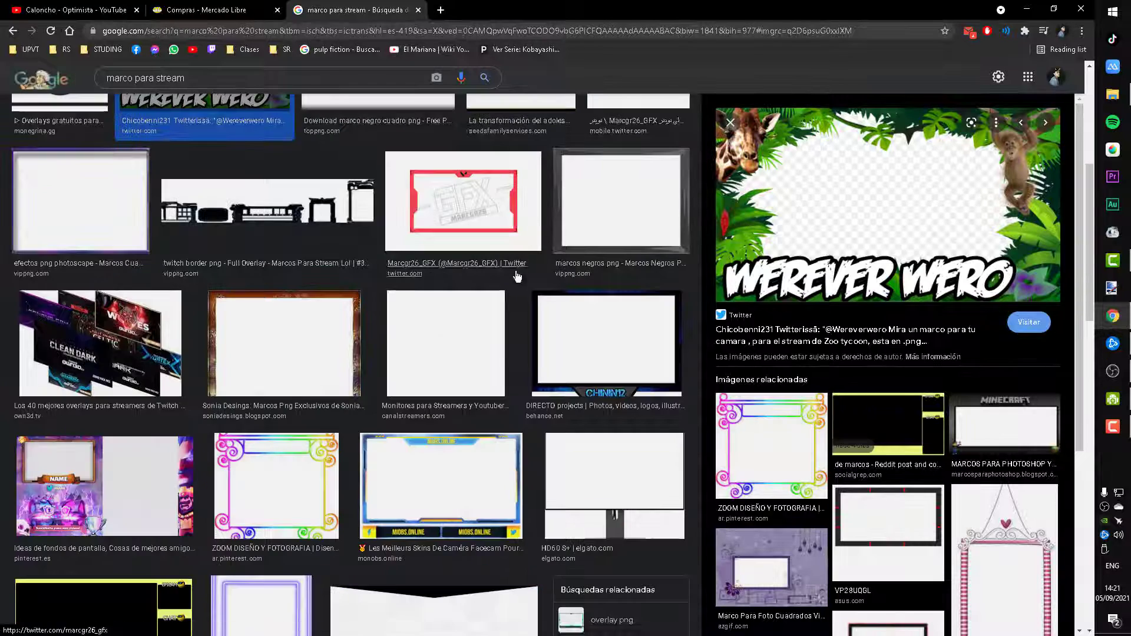
left_click(459, 450)
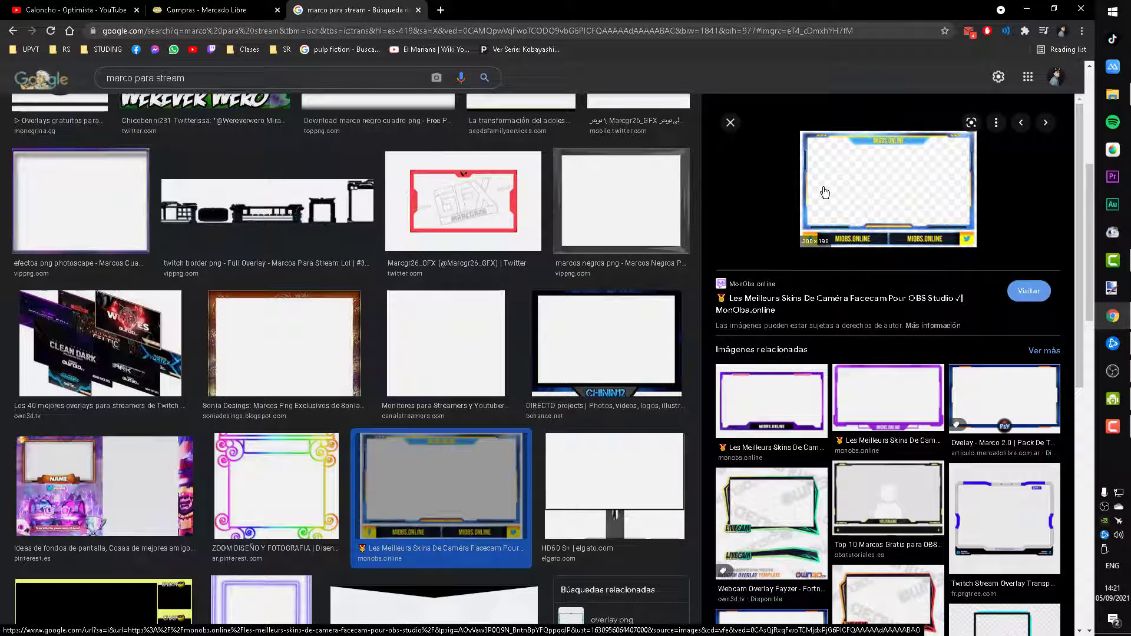
scroll(328, 320, "down", 4)
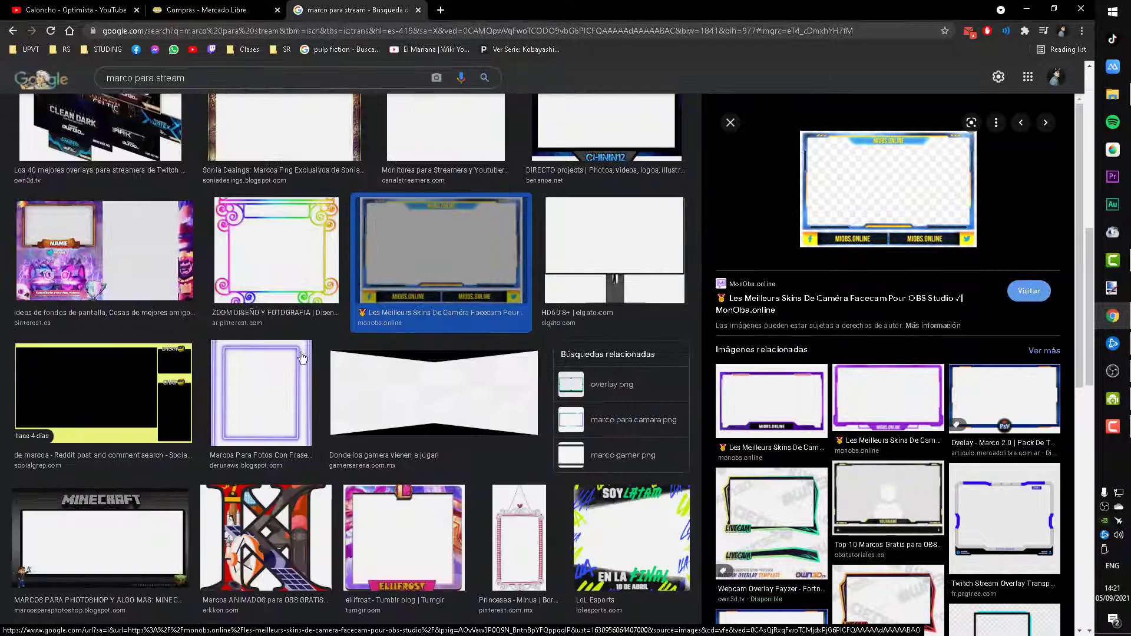
left_click(86, 409)
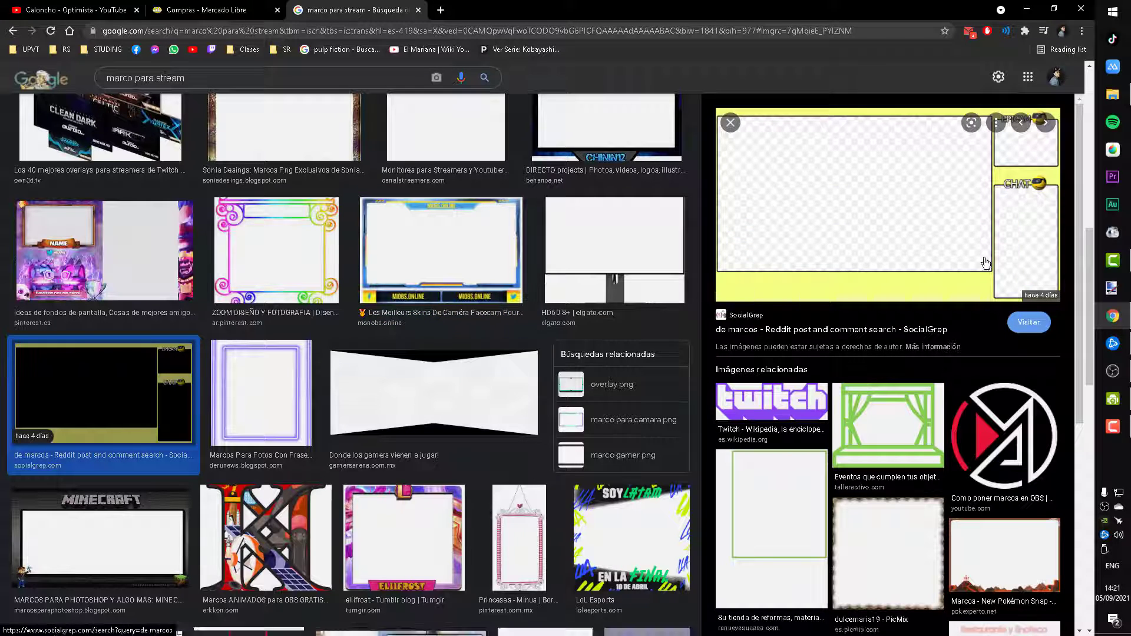
scroll(465, 353, "down", 10)
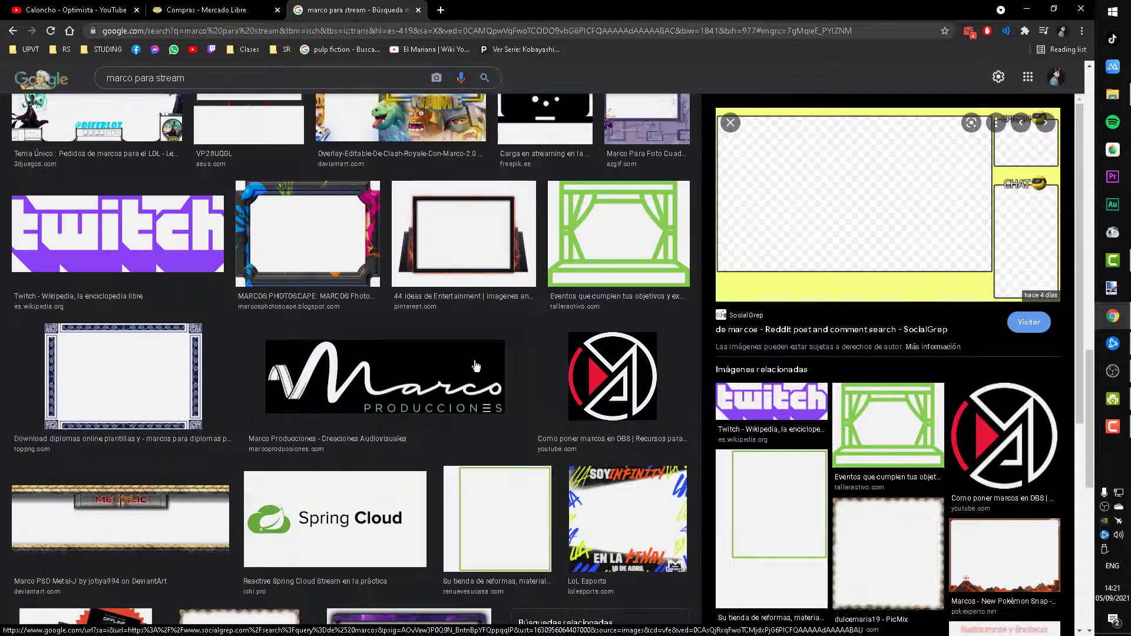
left_click(1037, 7)
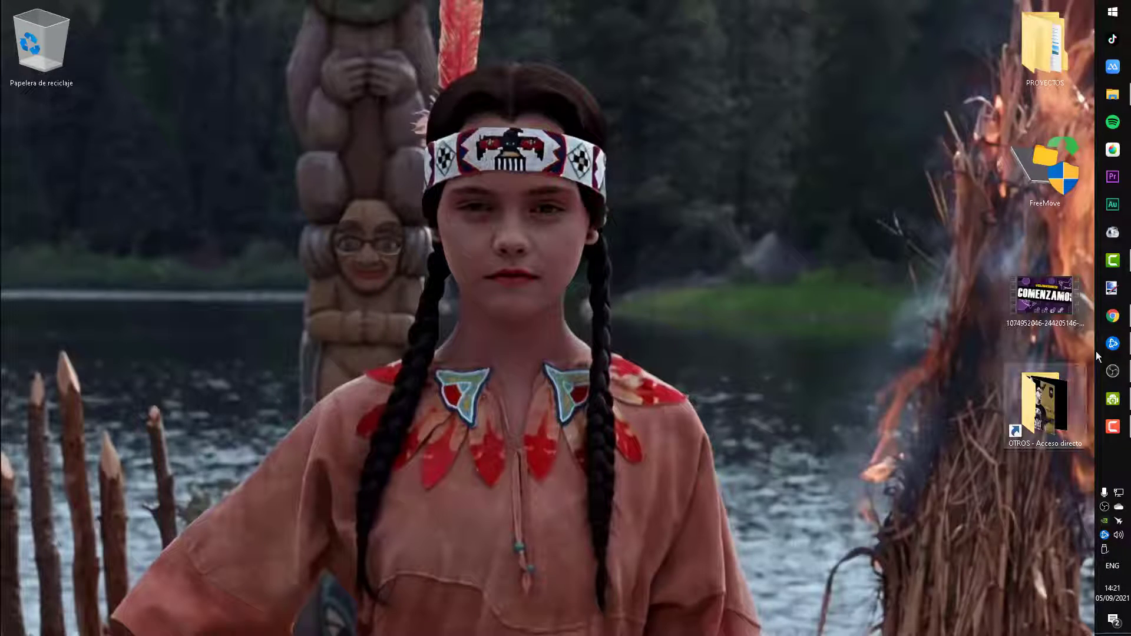
- Switch to OBS Studio and add a new scene named "inicio"
left_click(1111, 371)
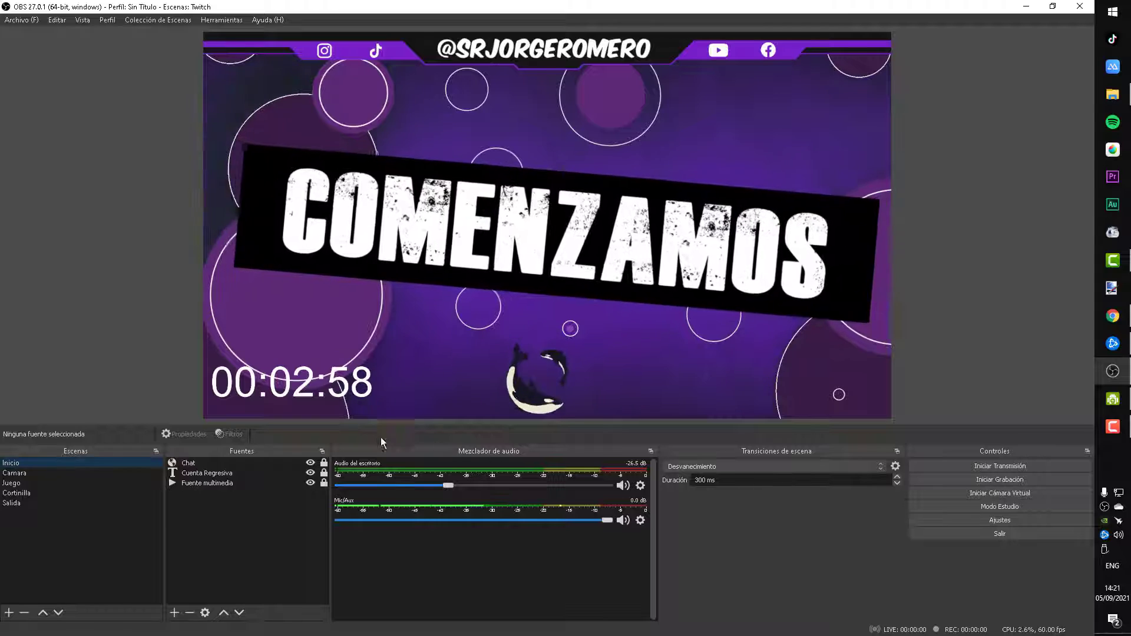
left_click(9, 612)
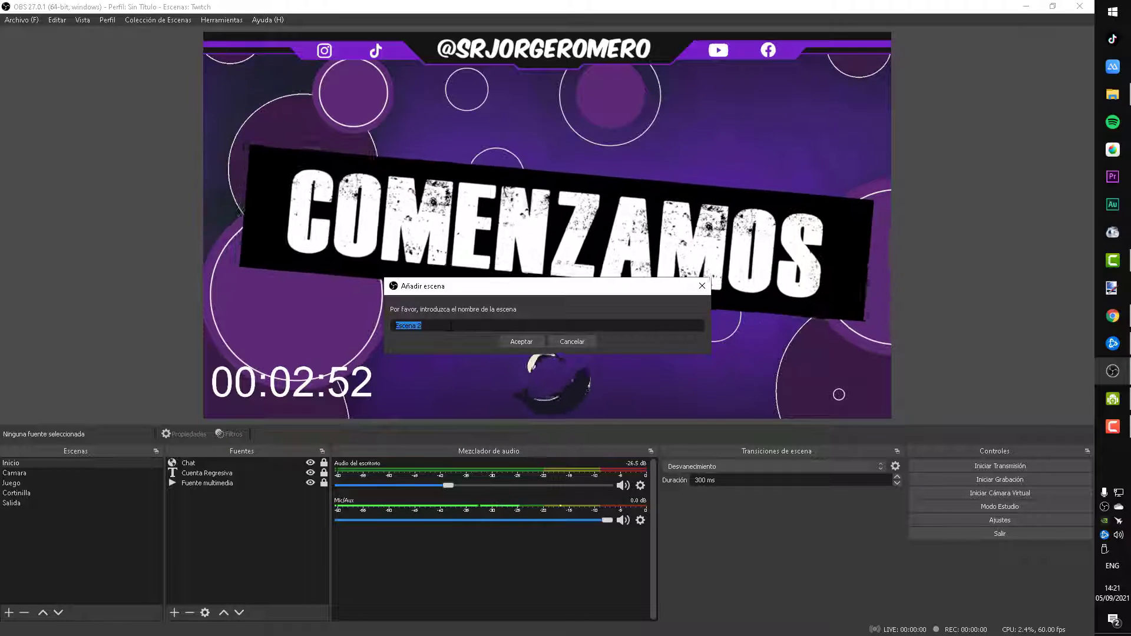
type("inic")
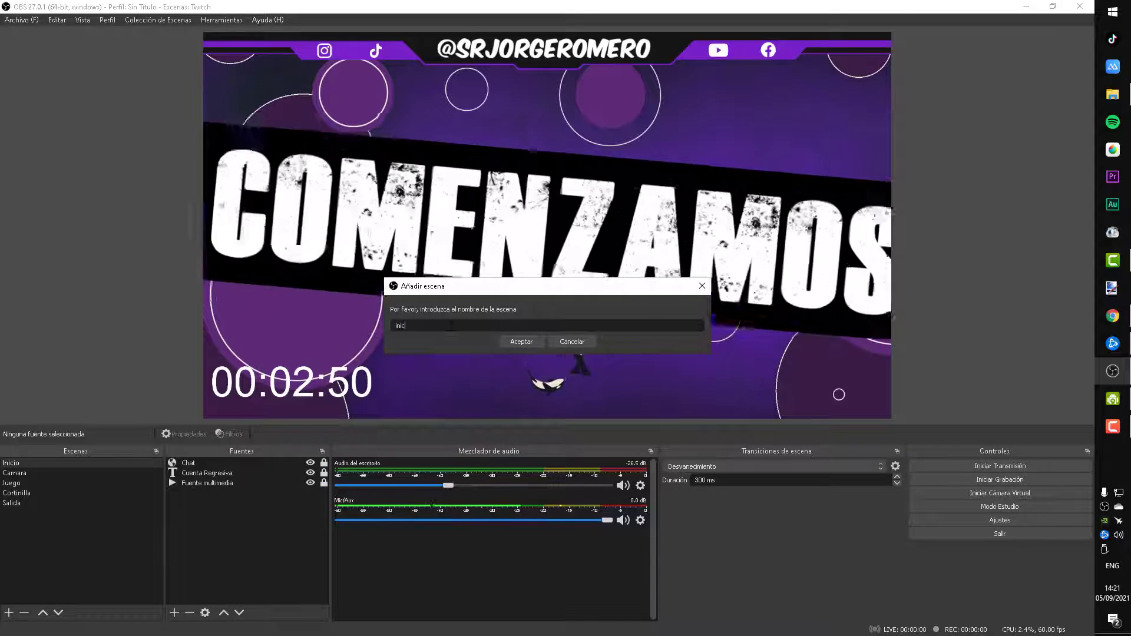
type("io")
key("Return")
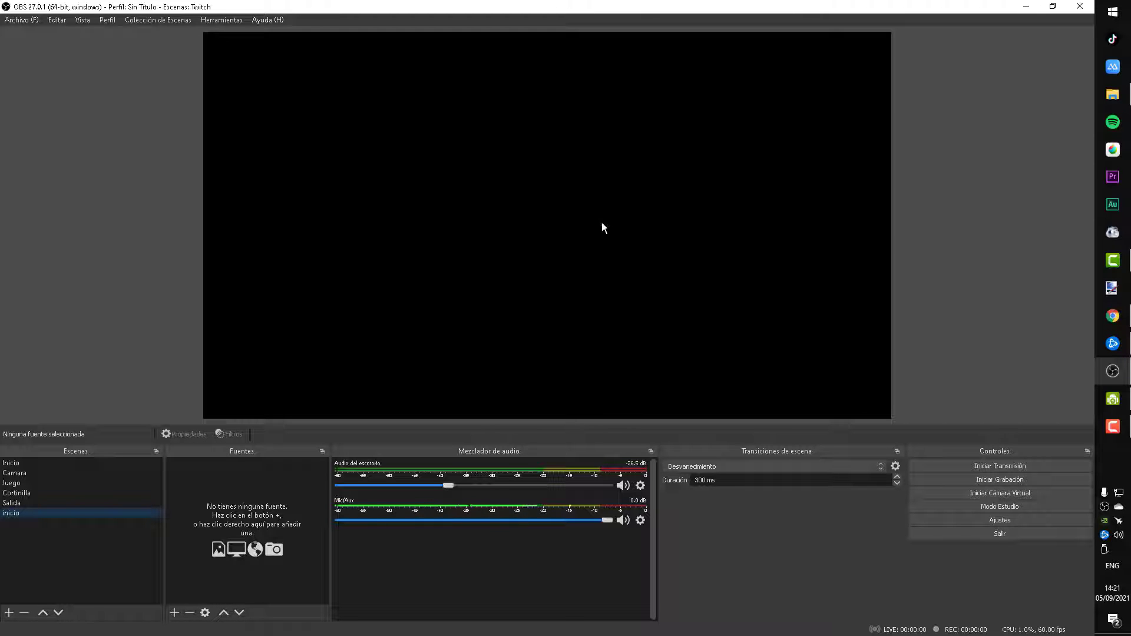
- Add a new media source with its default name to the inicio scene and enable looping (Bucle)
left_click(175, 613)
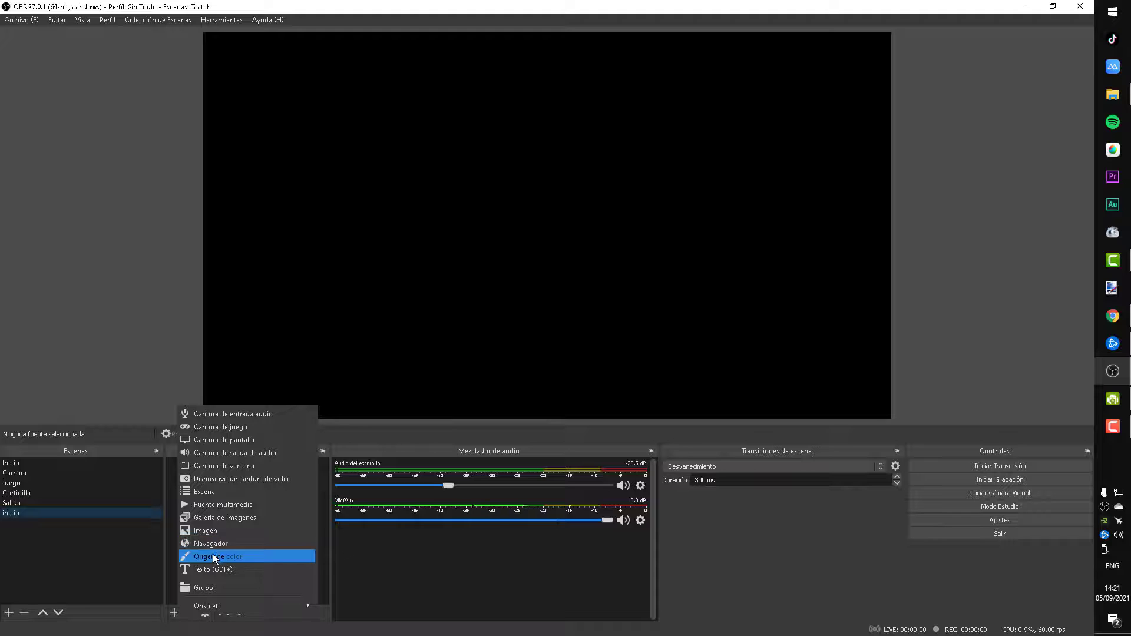
left_click(213, 506)
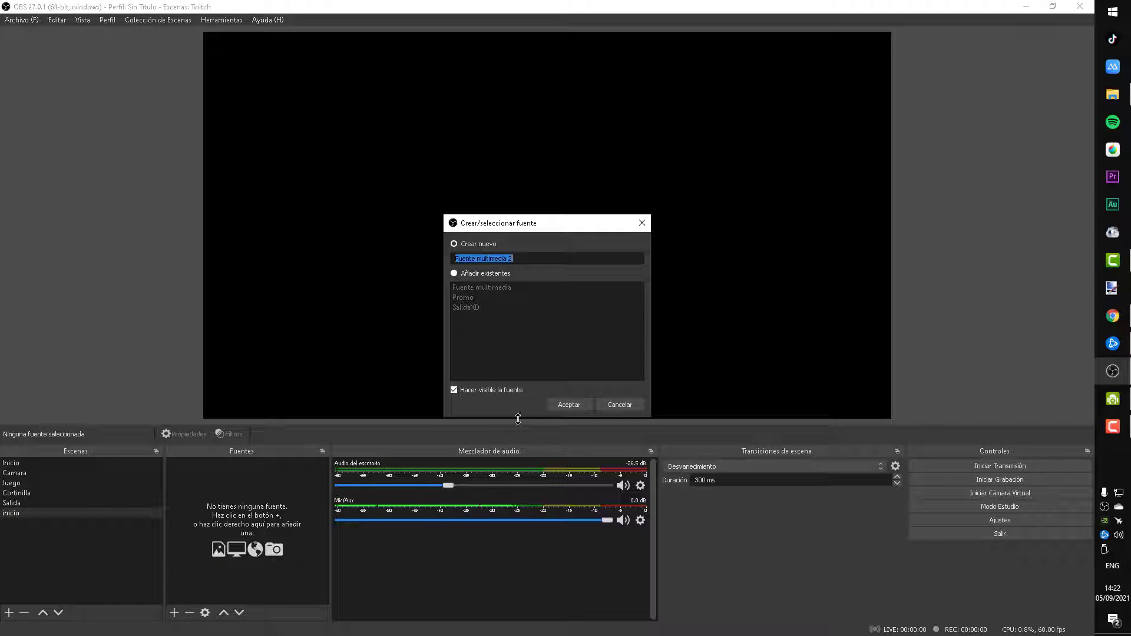
left_click(564, 403)
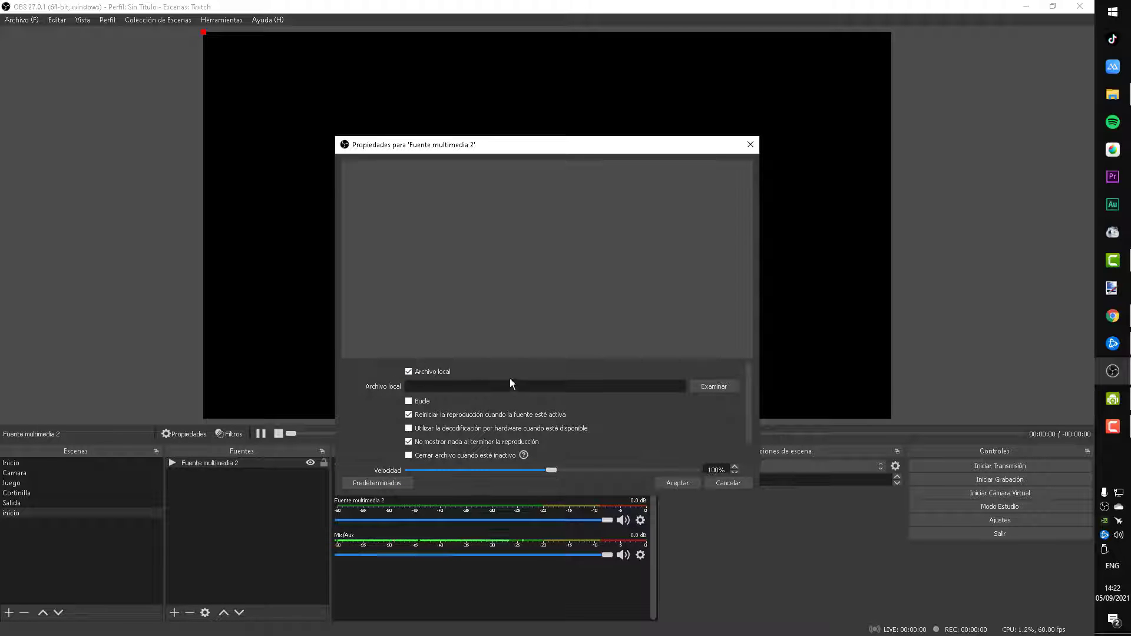
left_click(409, 400)
- Choose the video "Proyecto sin título" from OneDrive > Chanel > Twitch as the media source's local file
left_click(733, 388)
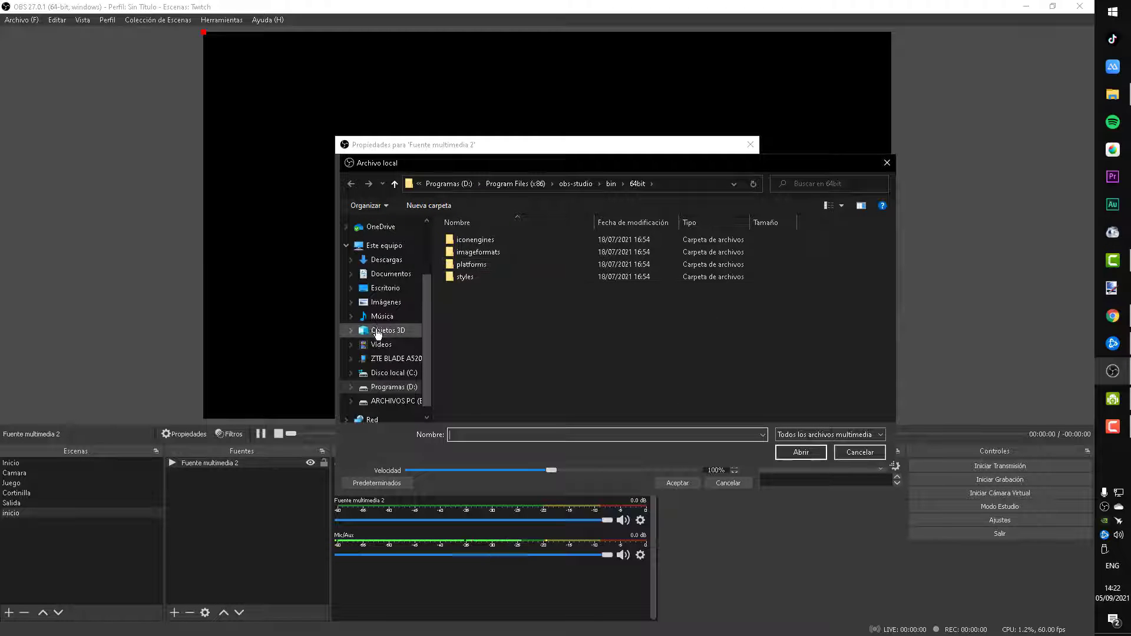
left_click(382, 289)
scroll(383, 294, "up", 2)
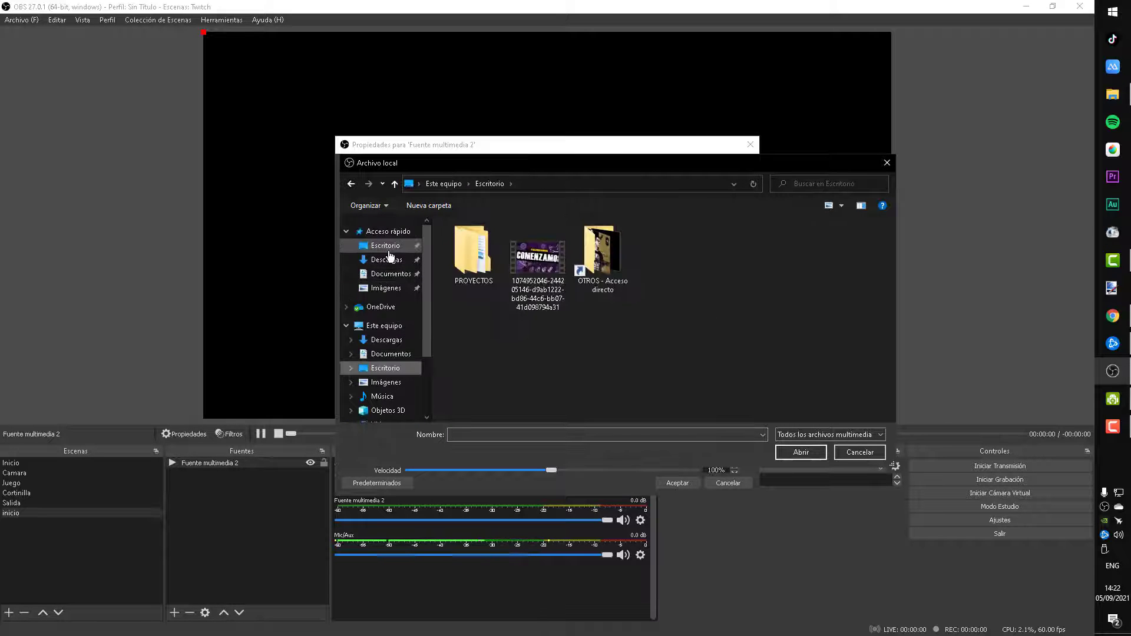
left_click(380, 306)
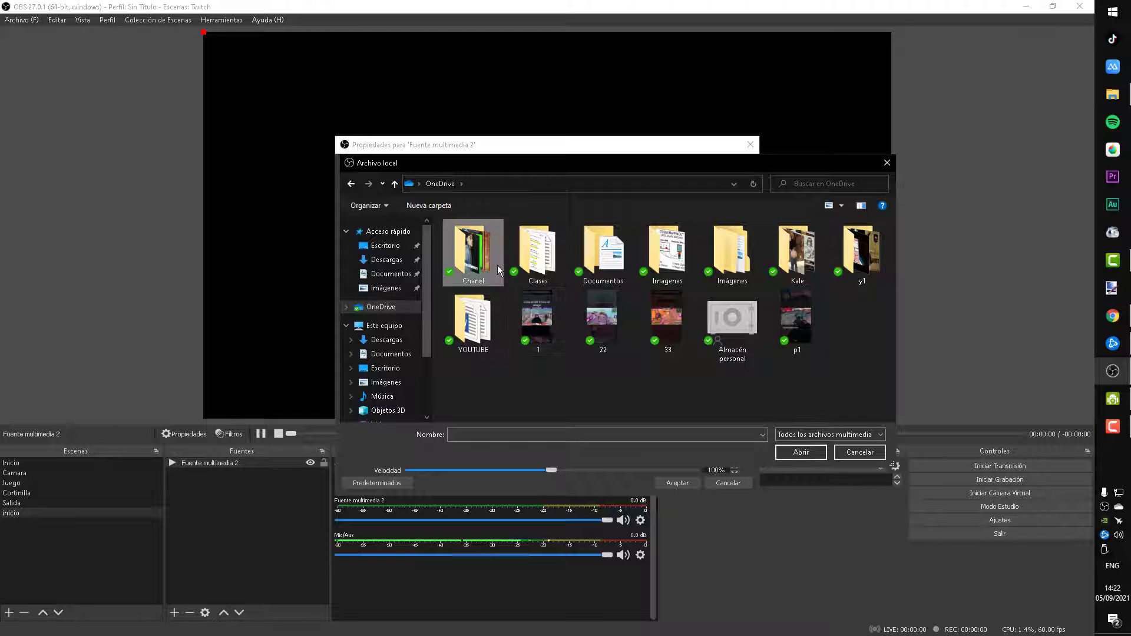
double_click(471, 253)
double_click(602, 253)
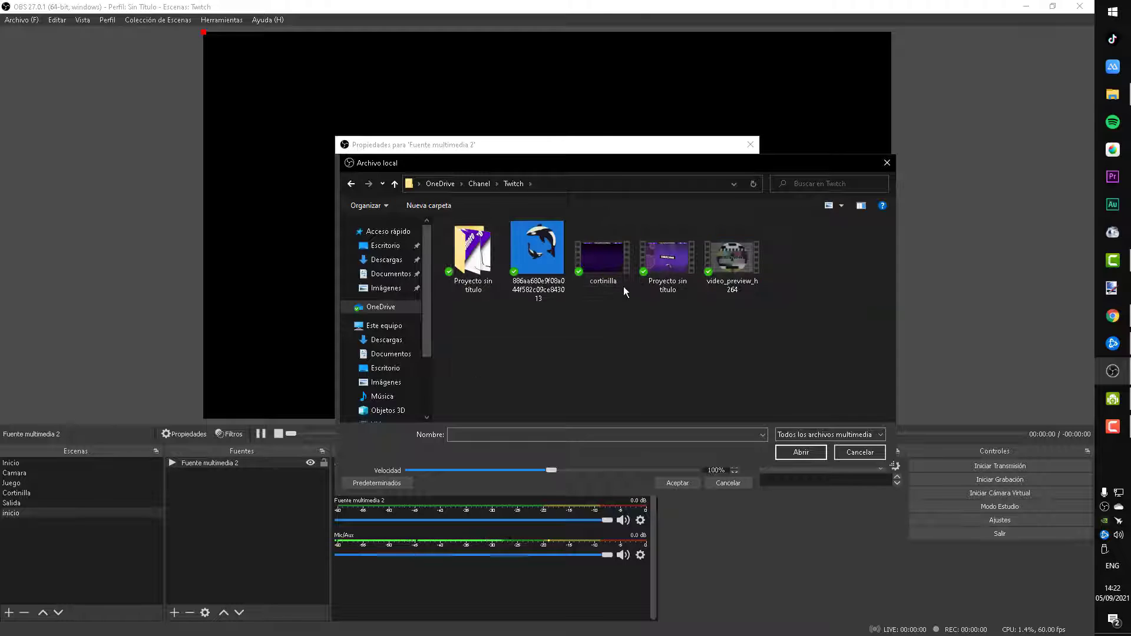
double_click(674, 258)
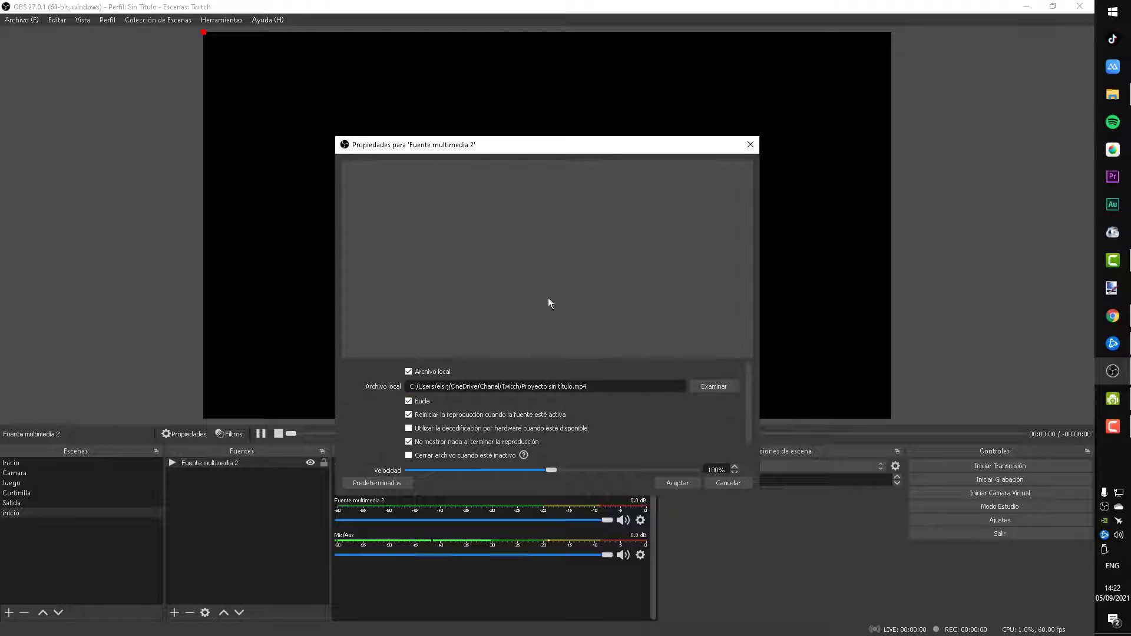
- Glance at the "marco para stream" video results in Chrome, return to OBS Studio and confirm the media source's properties
left_click(1112, 316)
scroll(615, 342, "up", 10)
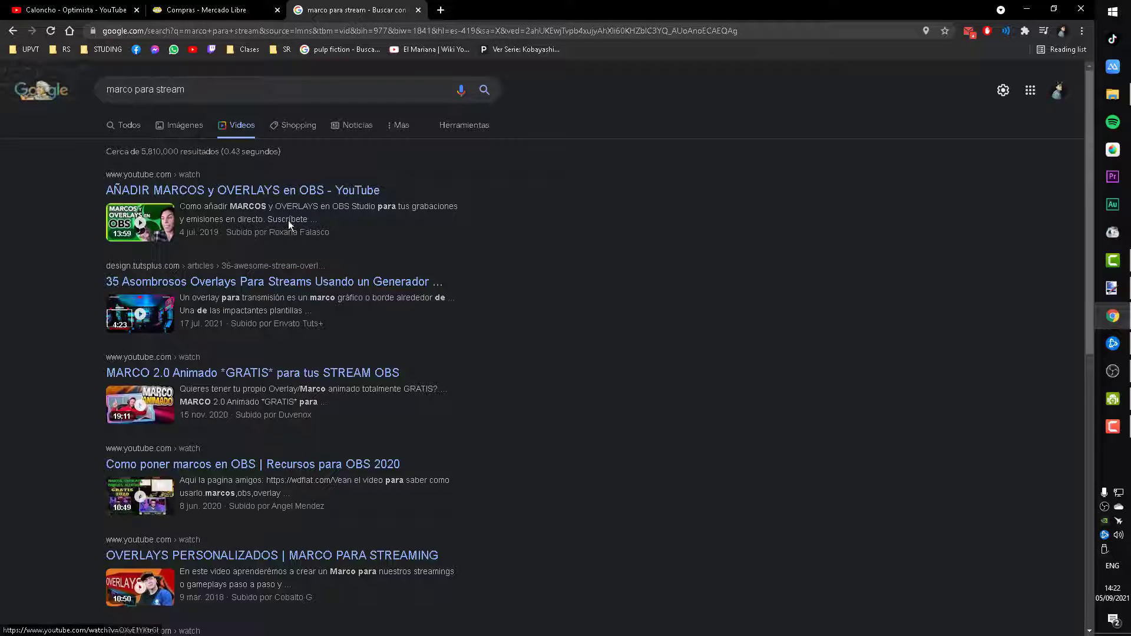
left_click(1026, 9)
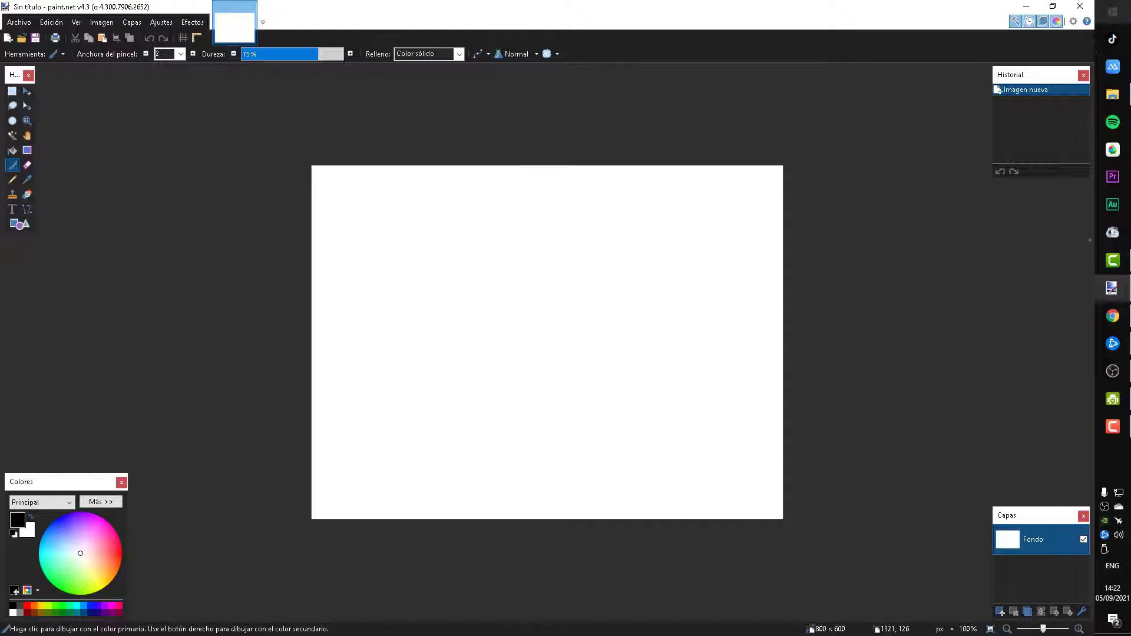
left_click(671, 288)
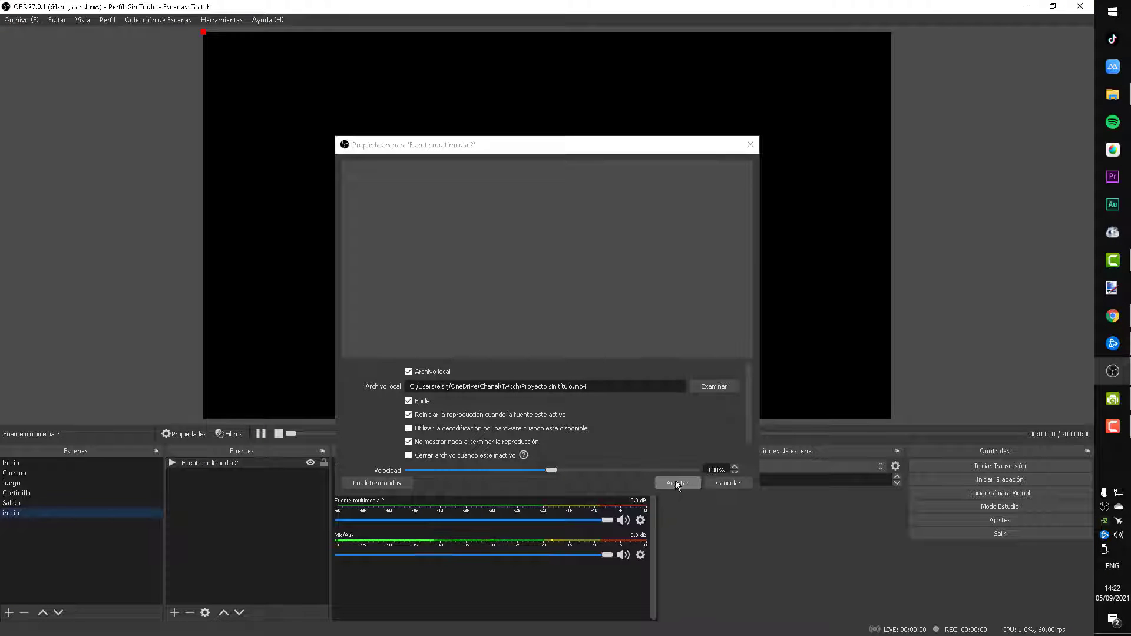
left_click(677, 482)
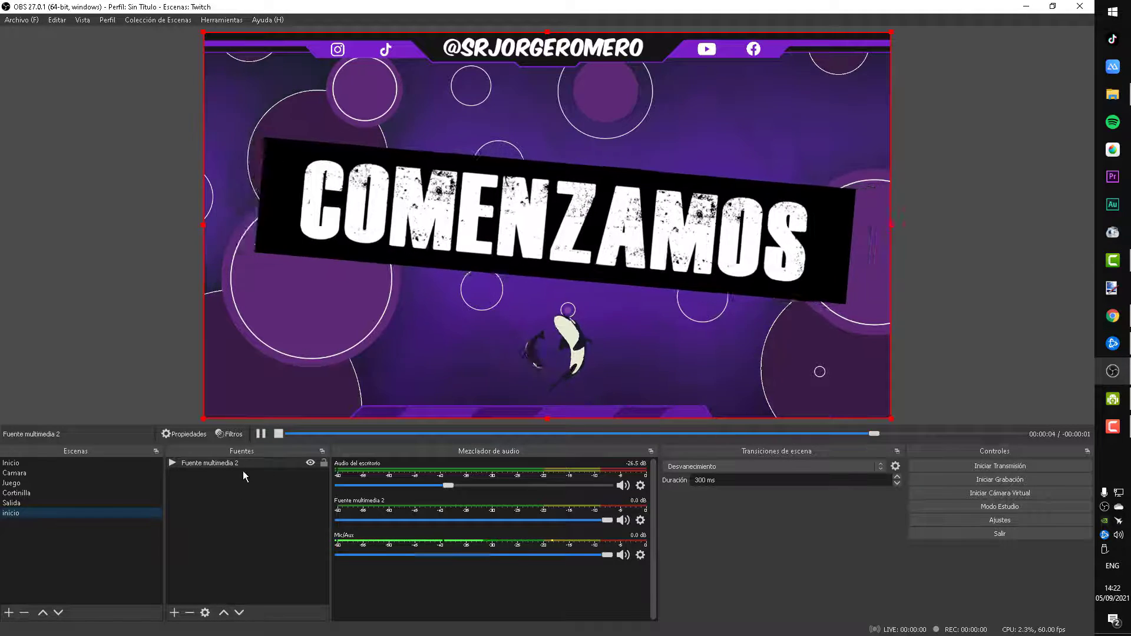
- Add a new audio input capture source to the inicio scene, using the default device (Por defecto)
left_click(174, 612)
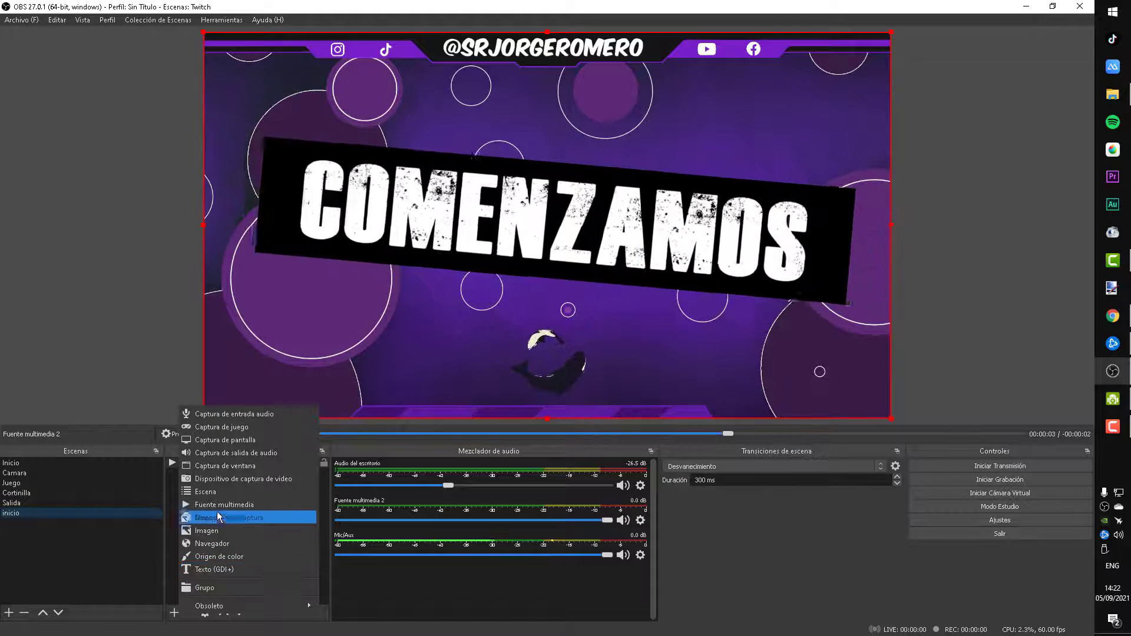
left_click(233, 414)
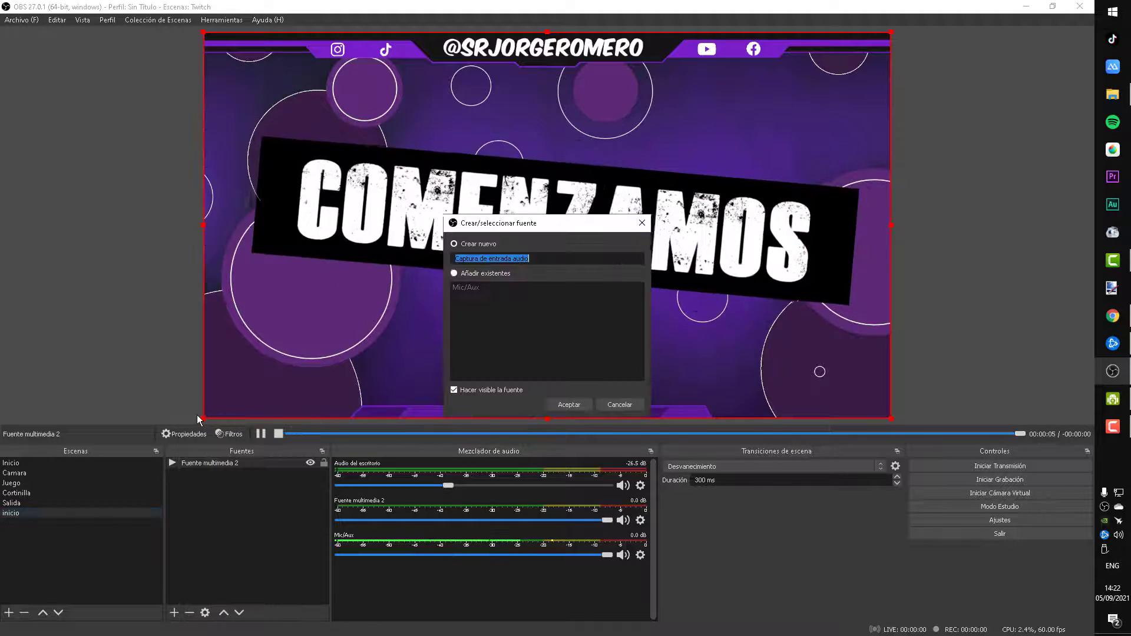
left_click(567, 405)
left_click(426, 173)
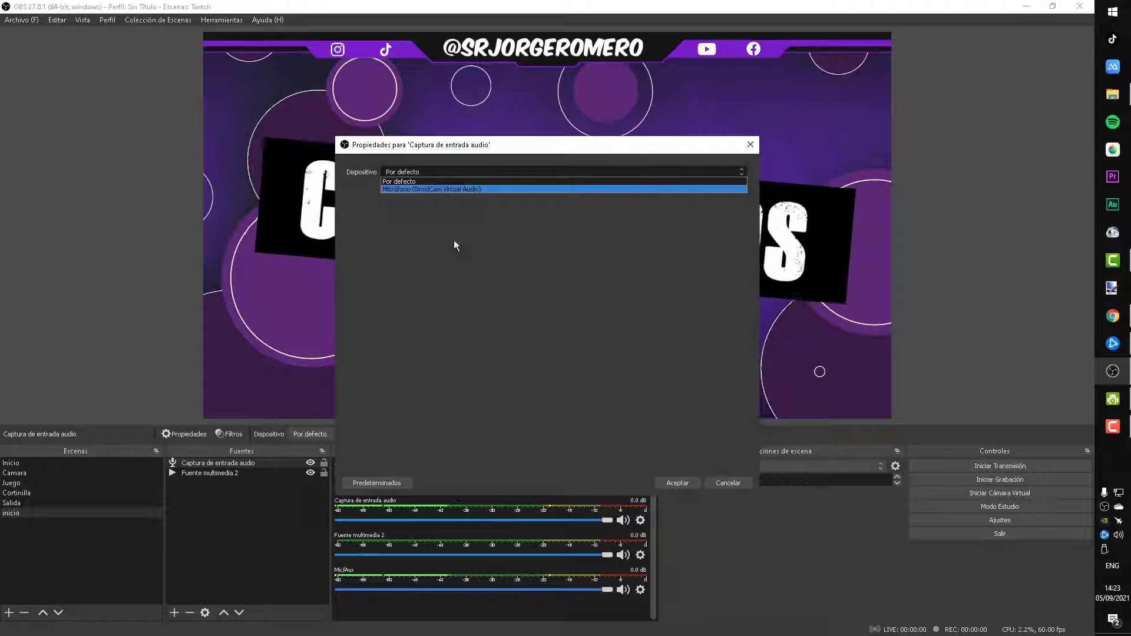
left_click(440, 181)
left_click(675, 482)
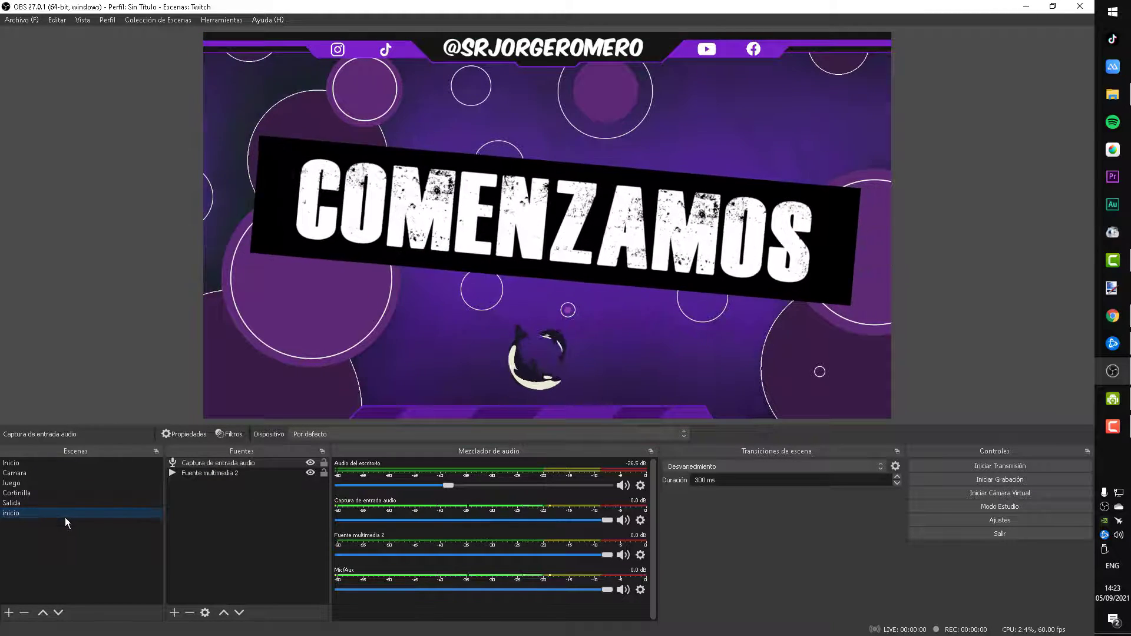
- Show the existing Inicio and Camara scenes and examine the Camara scene's fondo image source
left_click(46, 462)
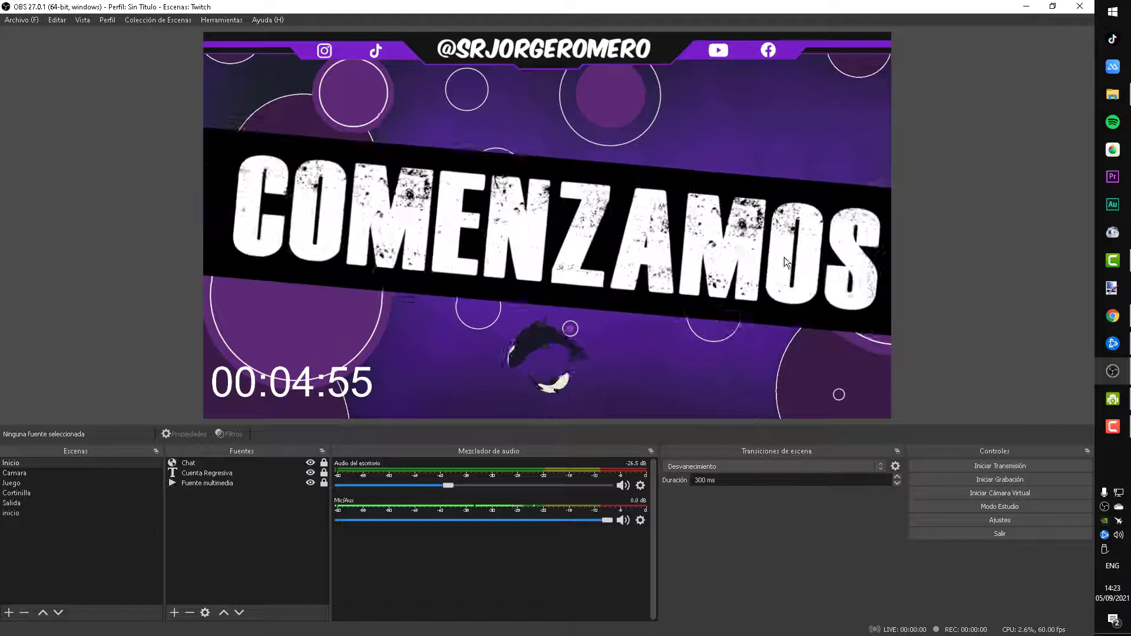
left_click(41, 473)
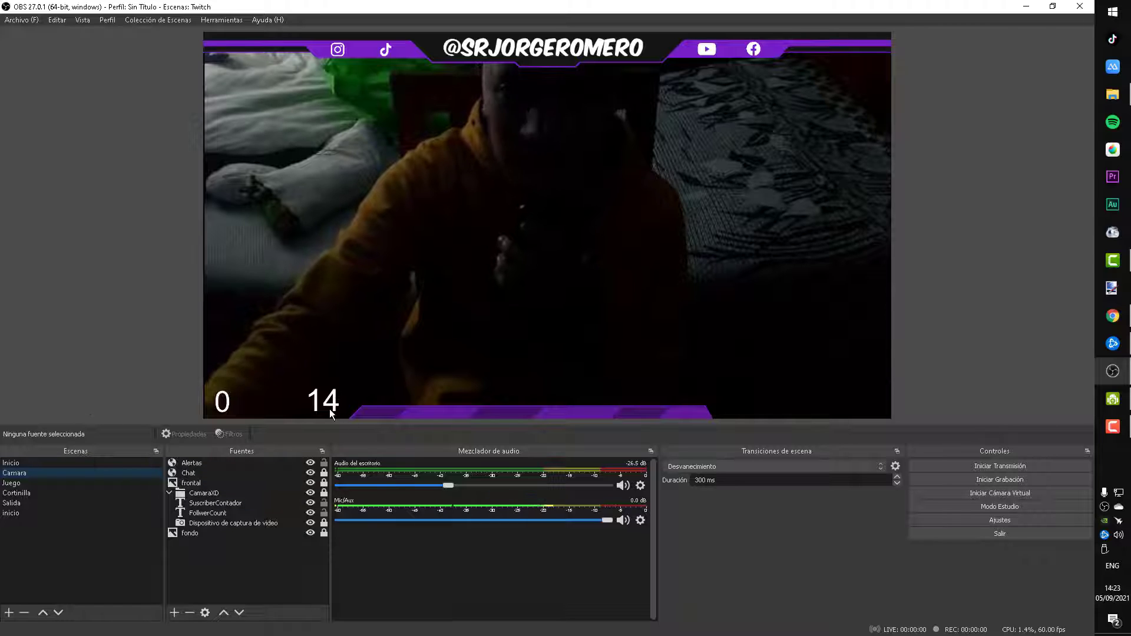
left_click(207, 534)
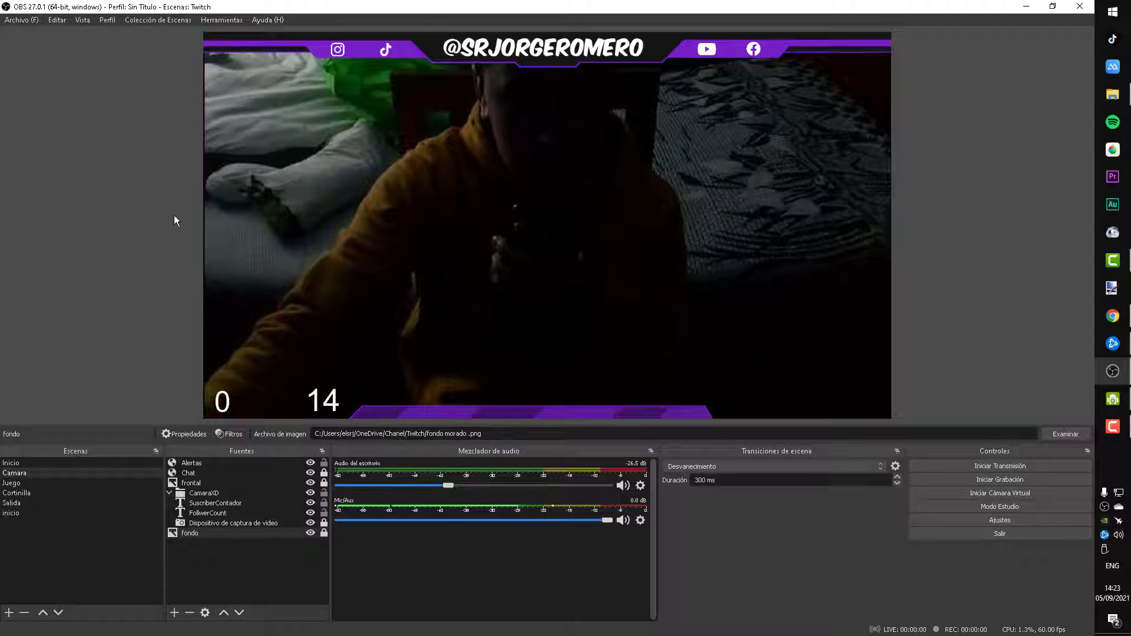
- In the CamaraXD group, adjust the left edge of the video capture device and lock the group
left_click(226, 494)
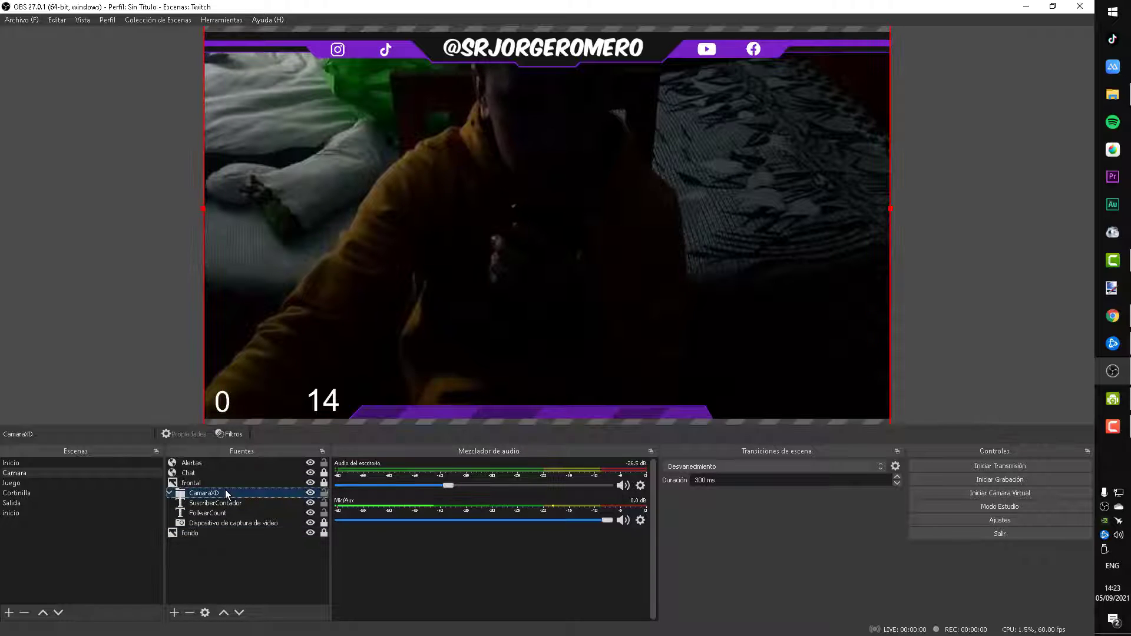
left_click(221, 524)
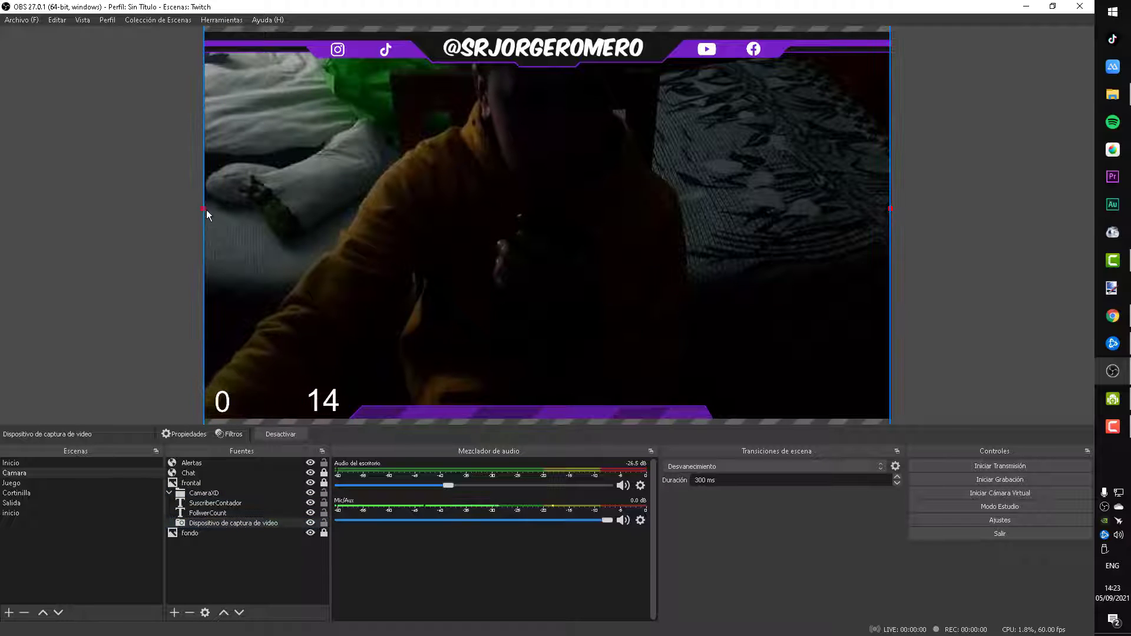
left_click_drag(206, 213, 173, 315)
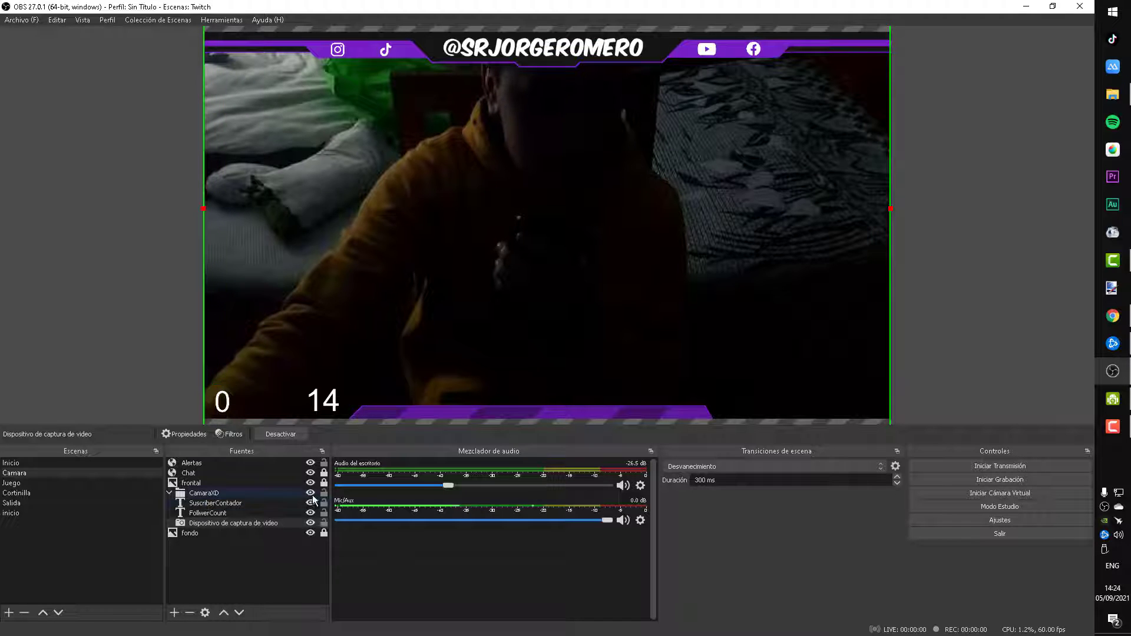
left_click(324, 494)
- Add a scene with the default name Escena 2 and give it a new video capture device source using DroidCam Source 3
left_click(10, 613)
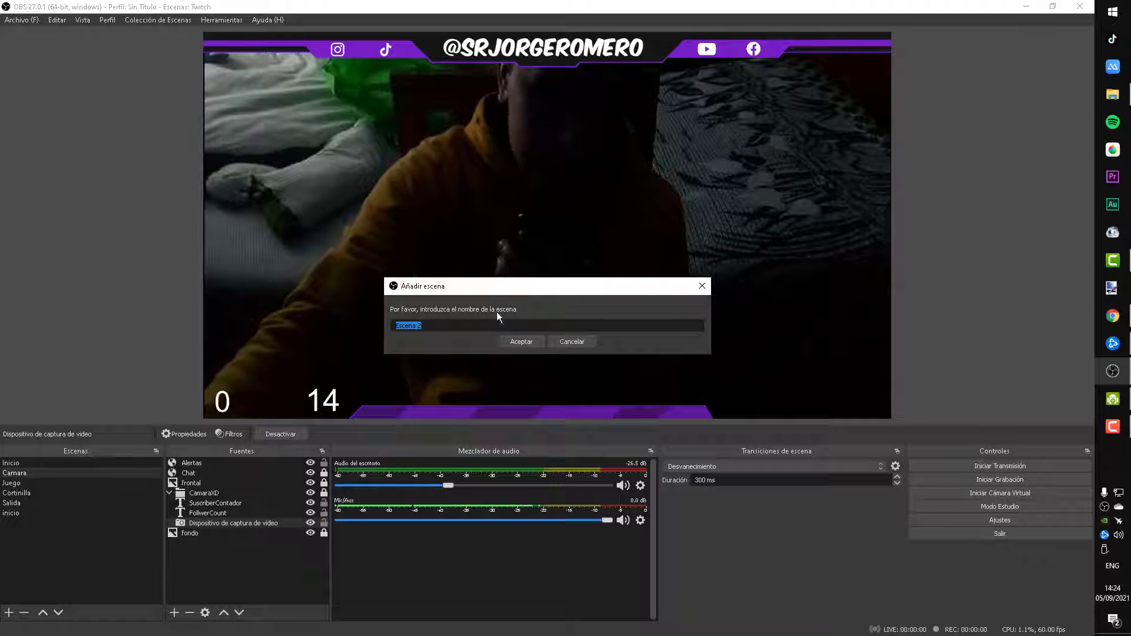
left_click(522, 341)
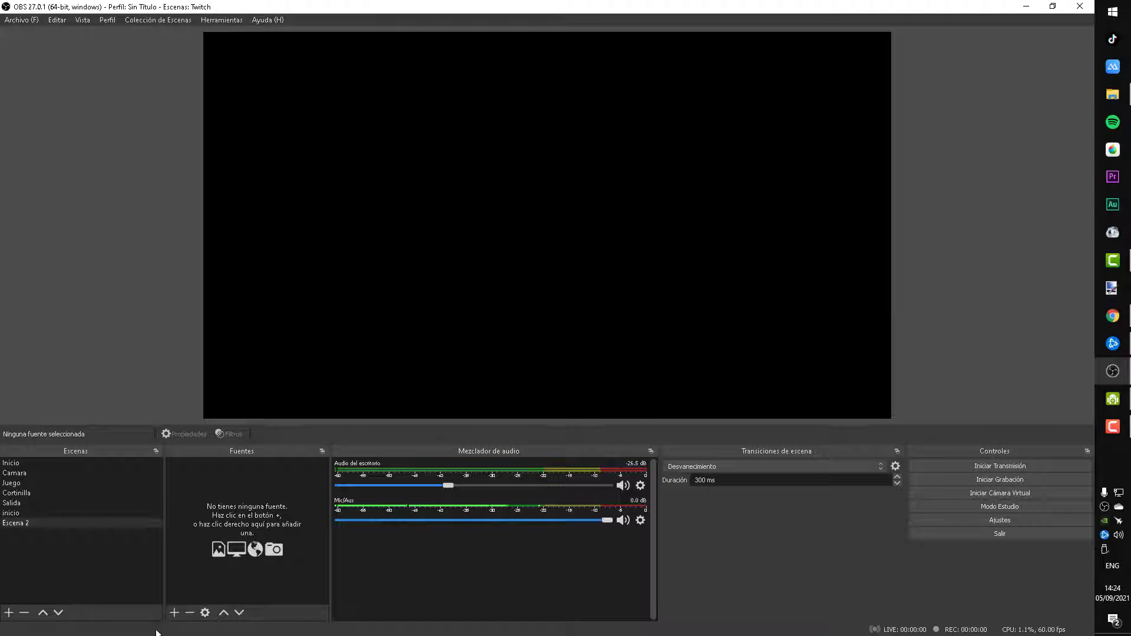
left_click(174, 613)
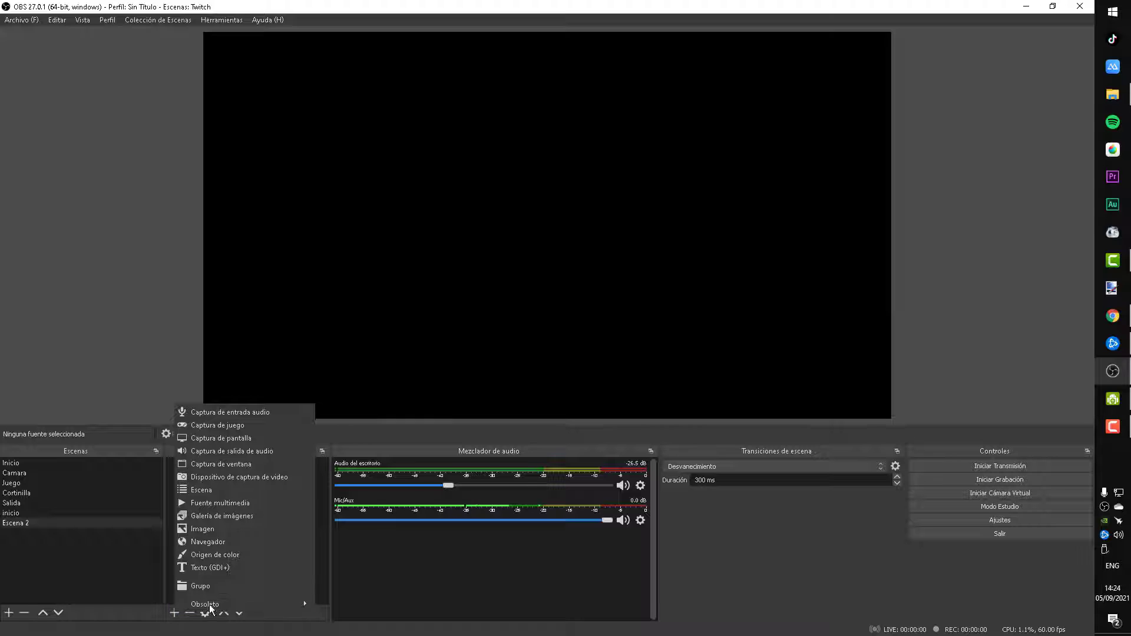
left_click(258, 477)
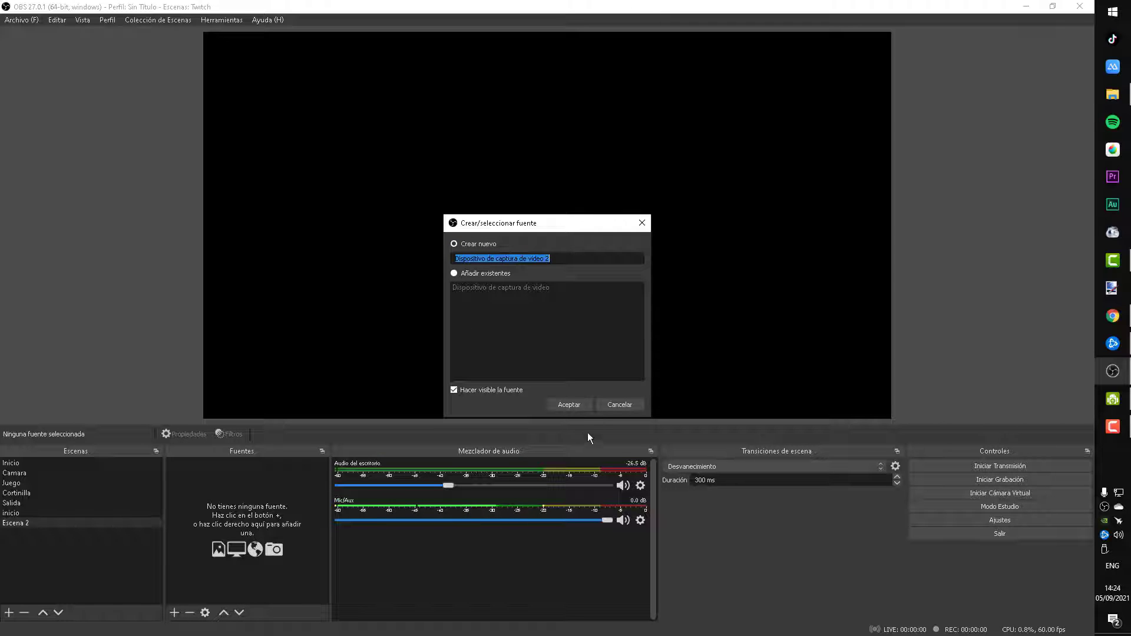
left_click(548, 405)
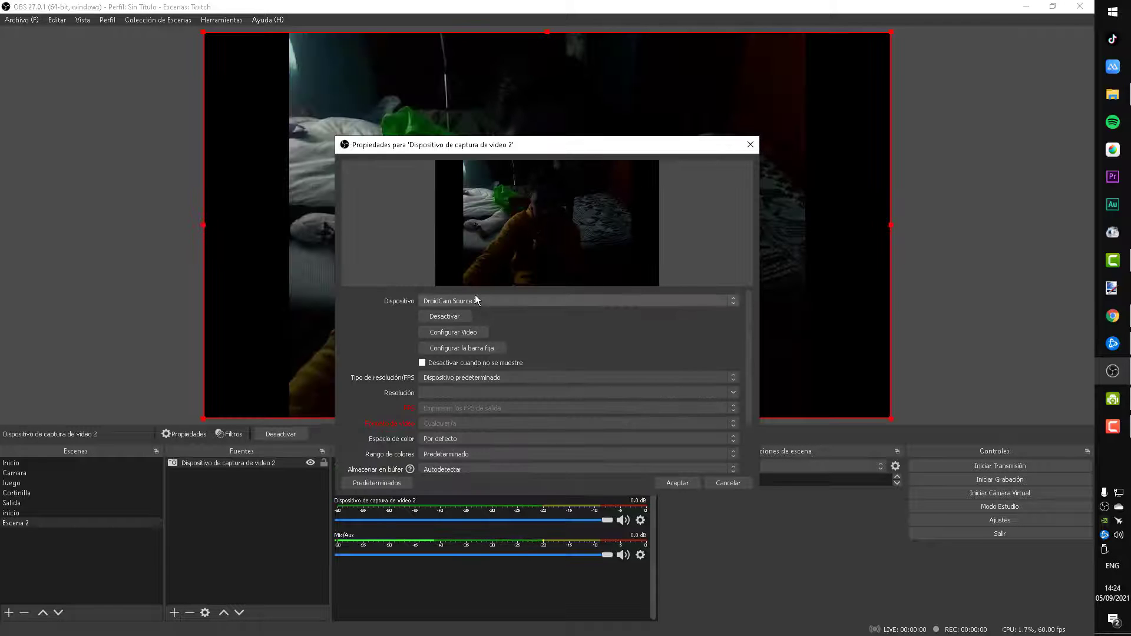
left_click(425, 300)
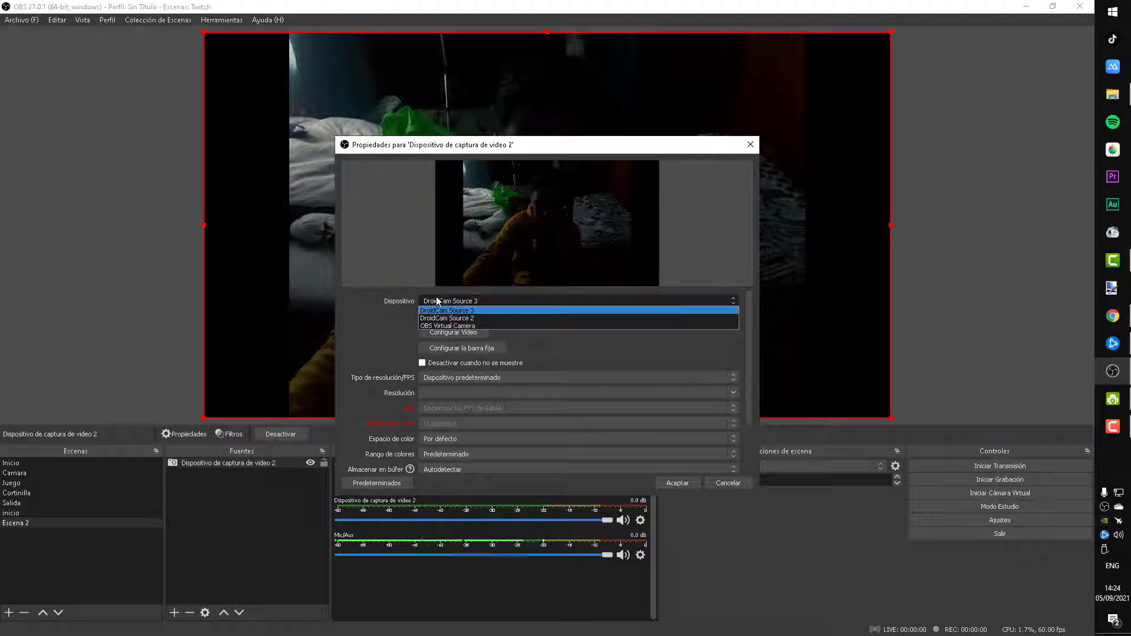
left_click(497, 311)
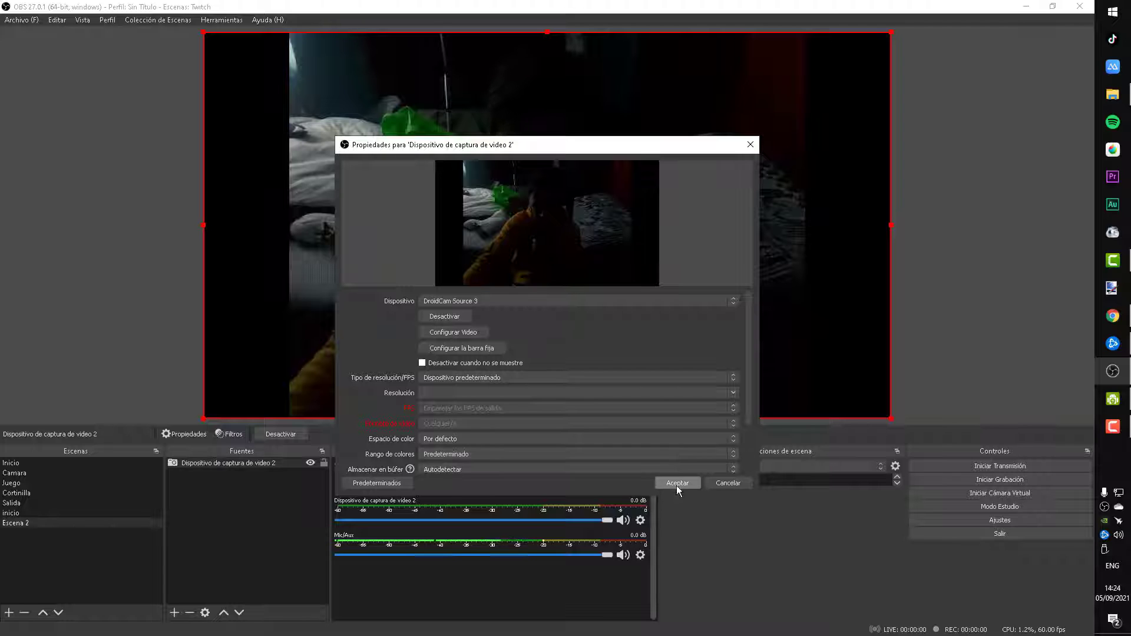
left_click(676, 484)
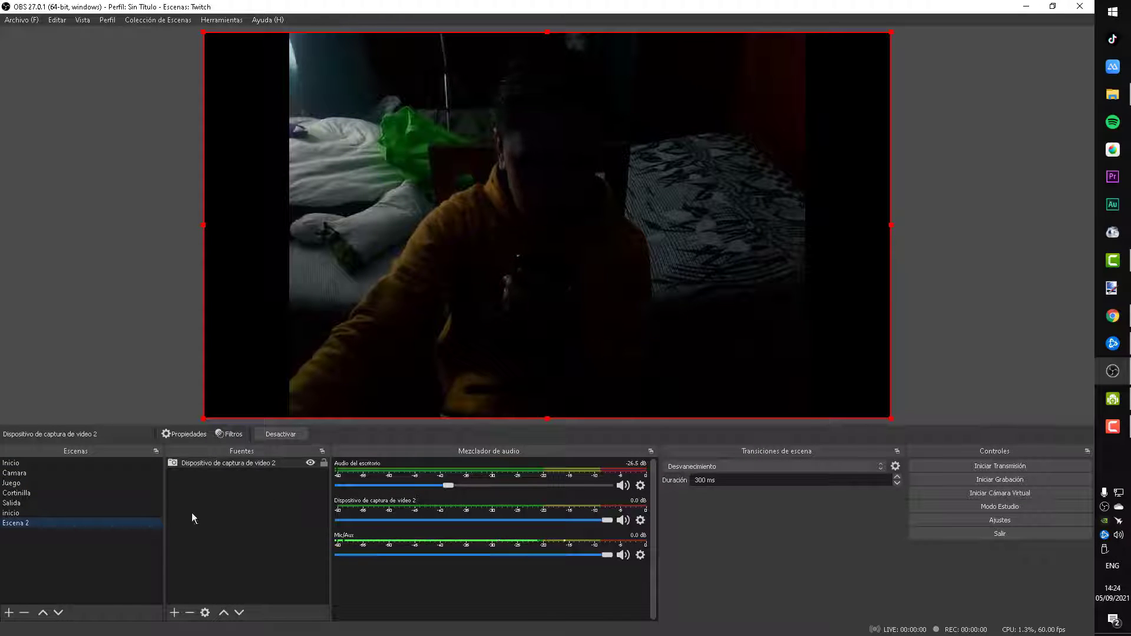
- Add a new image source to Escena 2 using the overlay image beside banner juegos in the Twitch folder
left_click(174, 614)
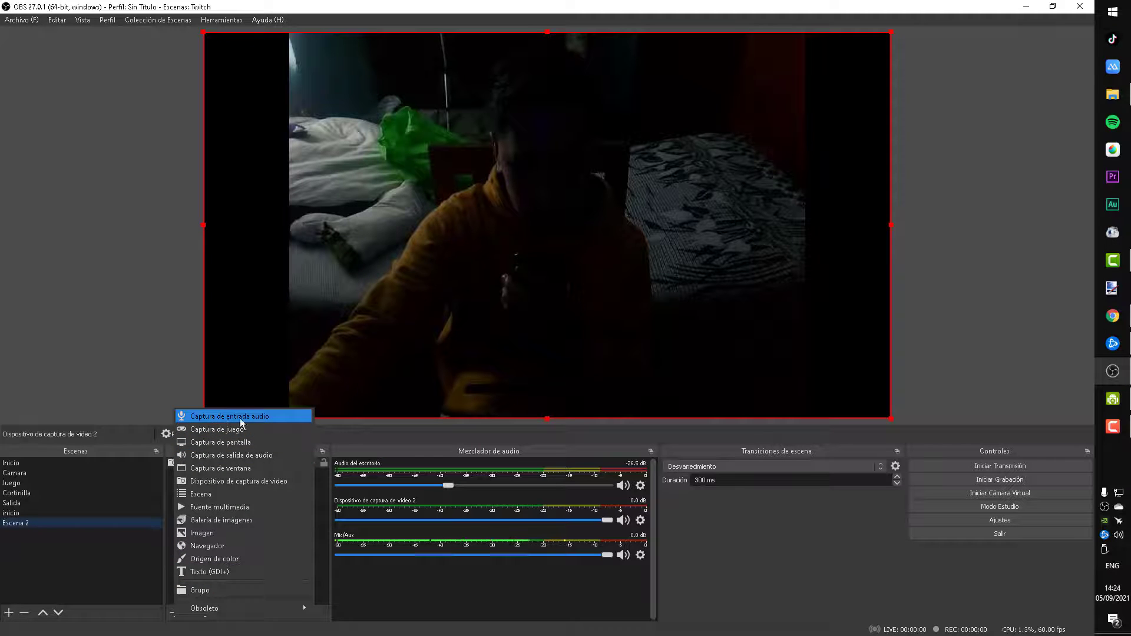
left_click(90, 476)
left_click(89, 474)
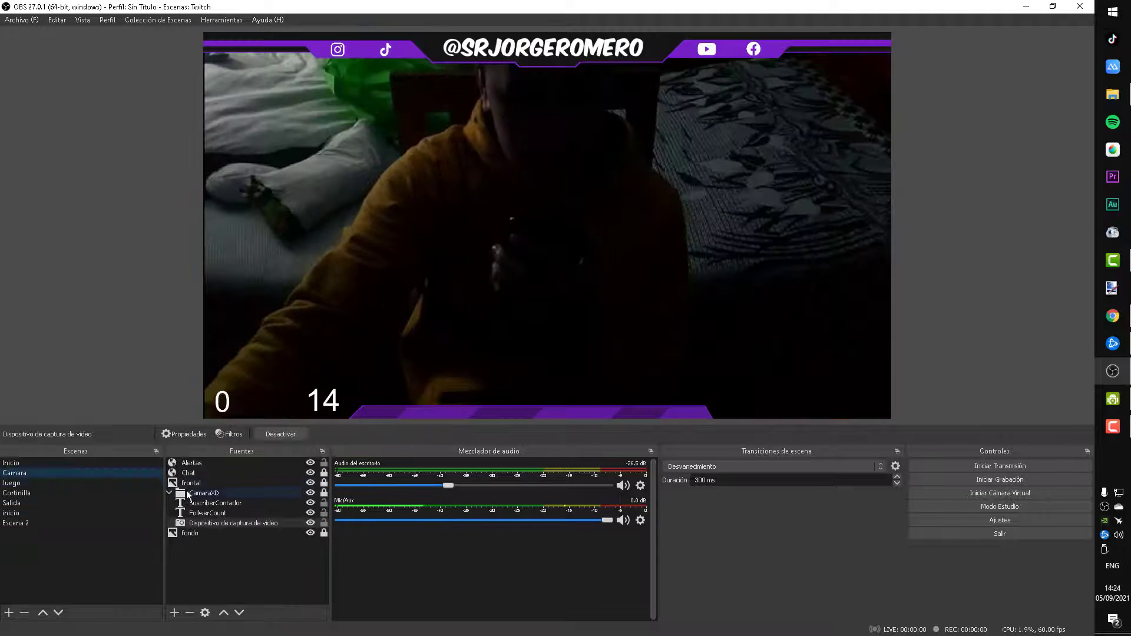
left_click(30, 524)
left_click(174, 613)
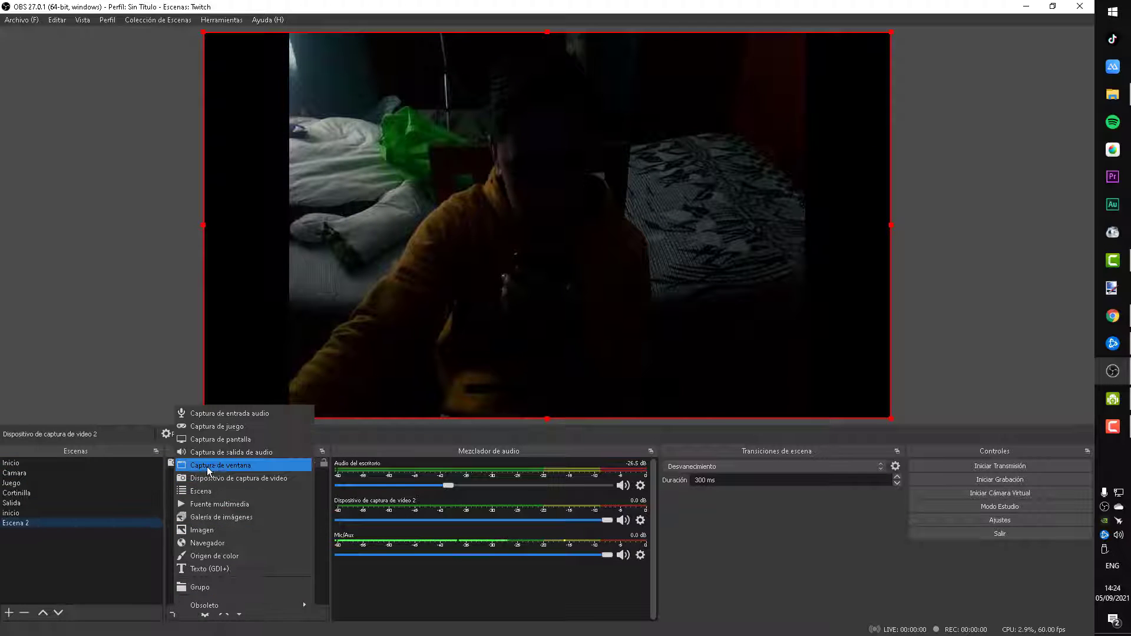
left_click(202, 529)
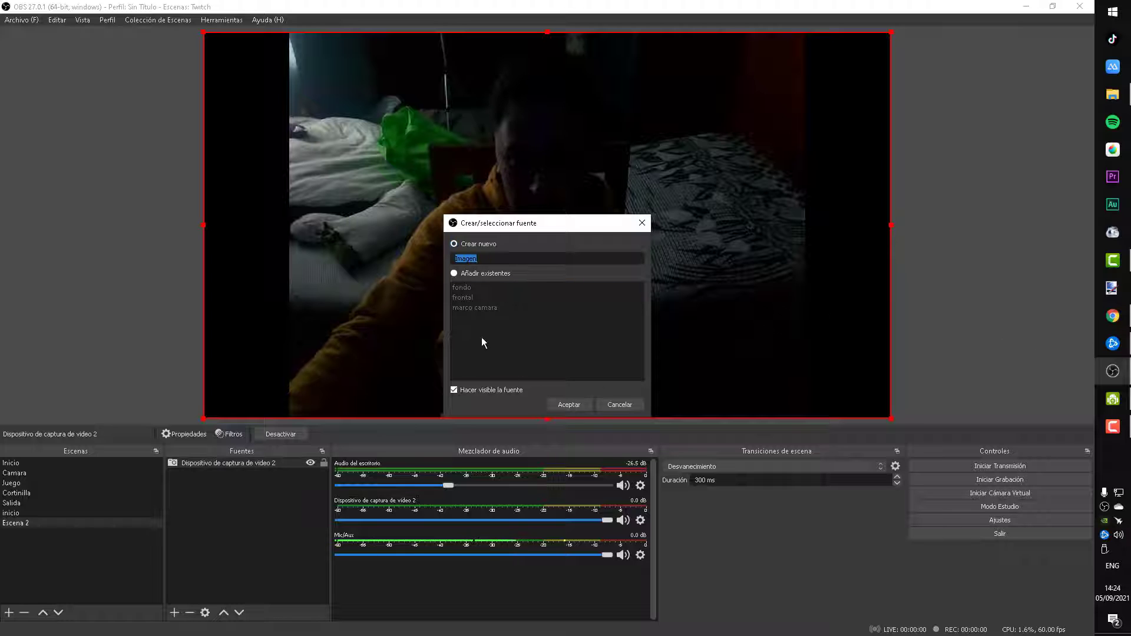
left_click(581, 406)
left_click(724, 396)
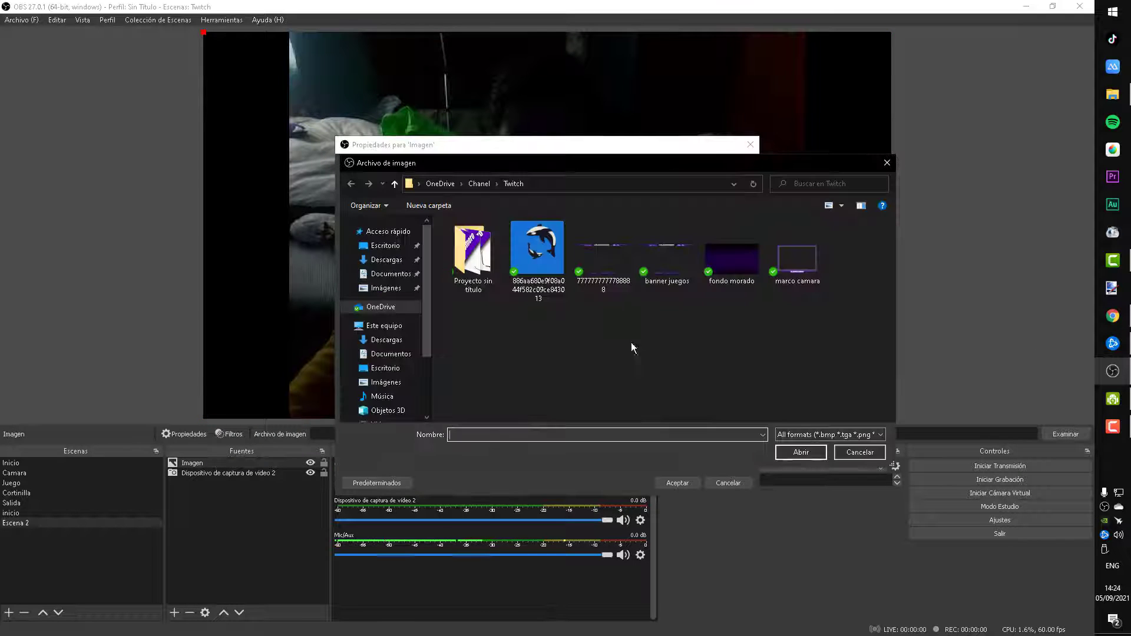
double_click(603, 250)
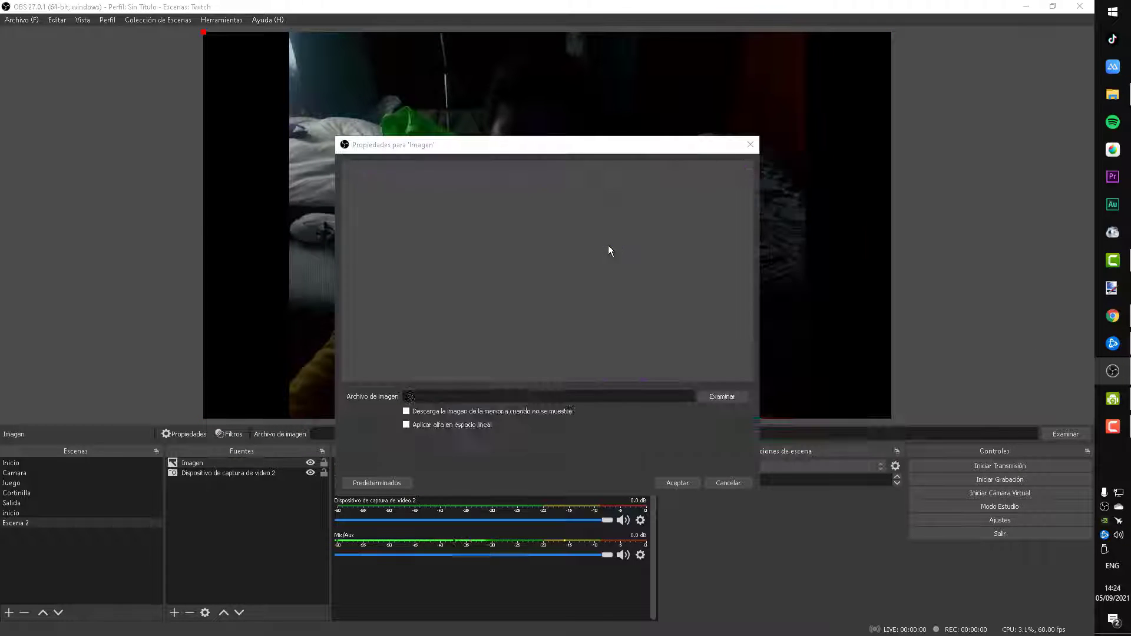
left_click(671, 488)
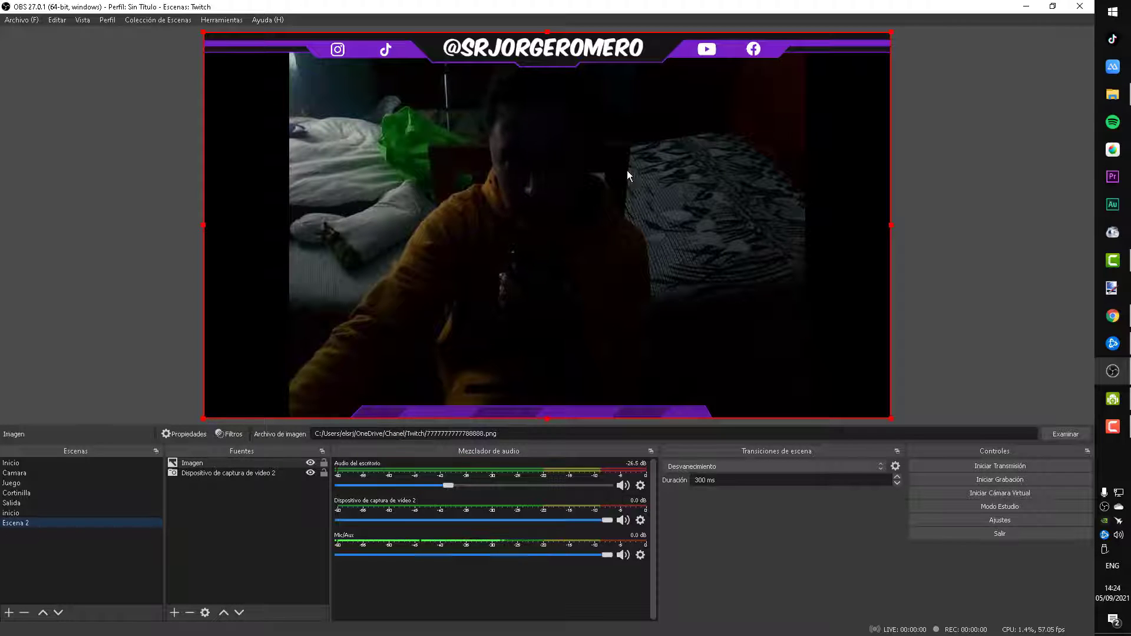
- Enlarge the video capture device in Escena 2 past both sides of the canvas so the camera picture fills the frame
left_click(220, 474)
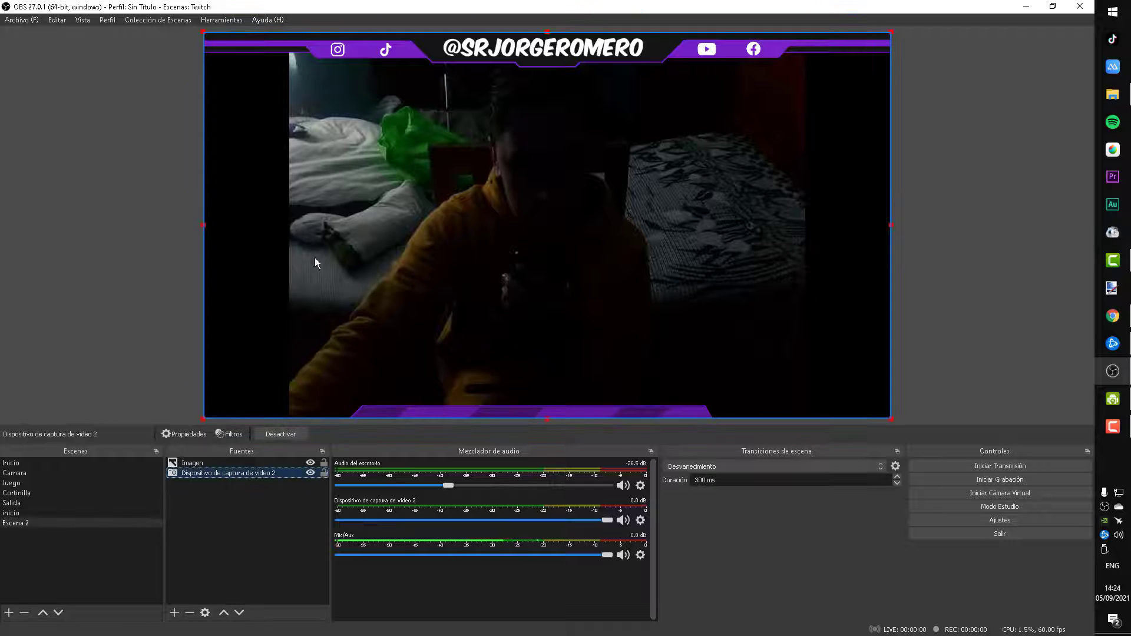
left_click_drag(202, 224, 106, 286)
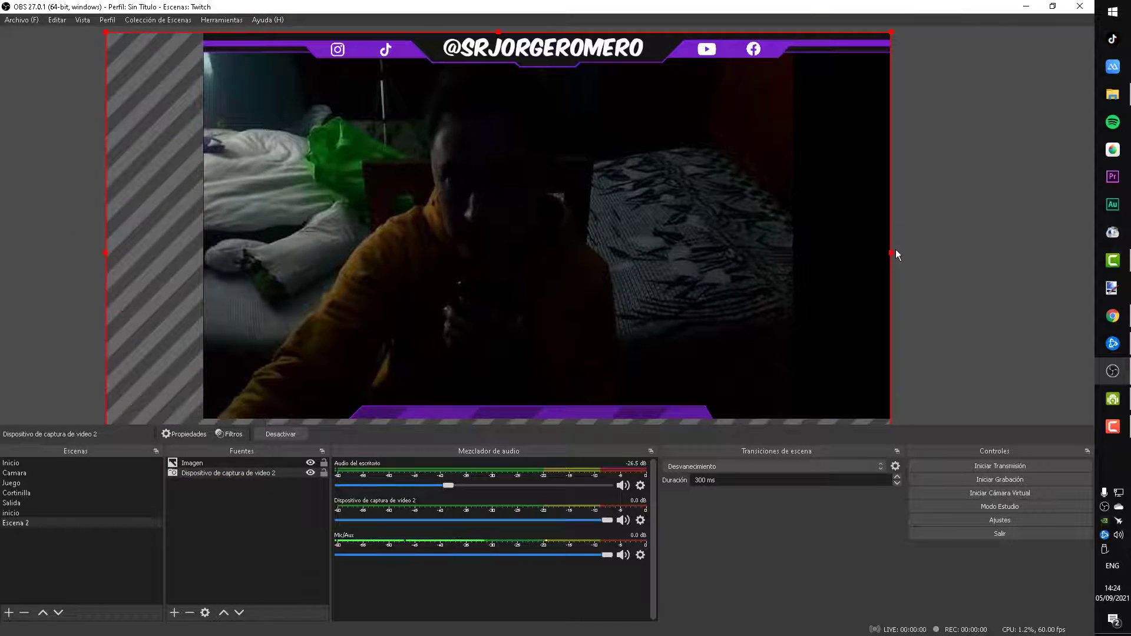
left_click_drag(895, 252, 1006, 255)
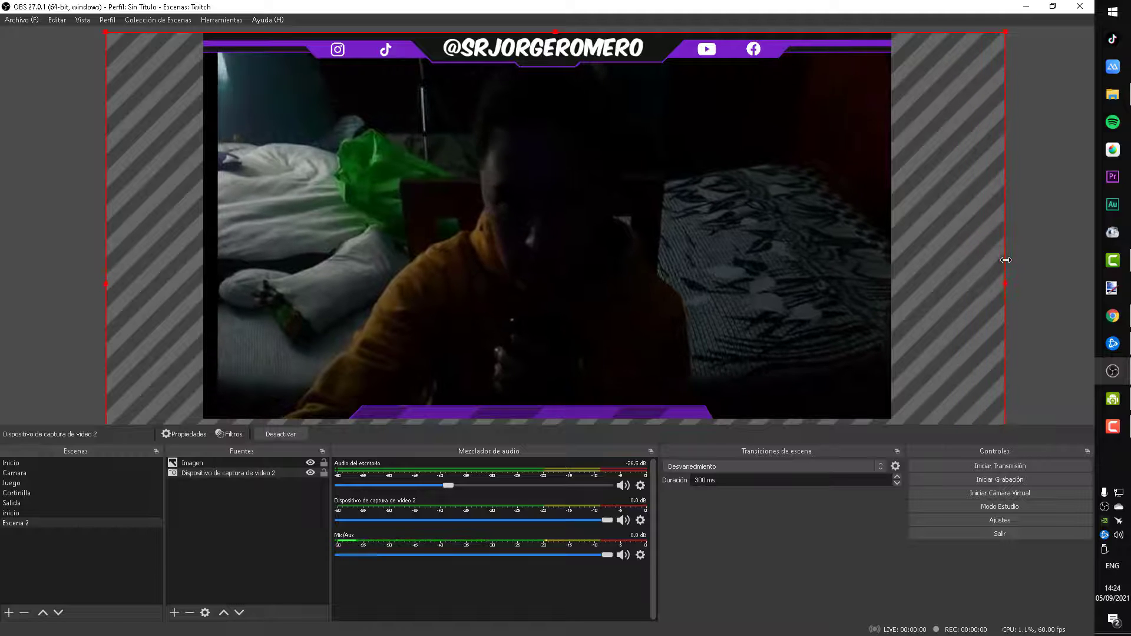
left_click_drag(104, 292, 86, 293)
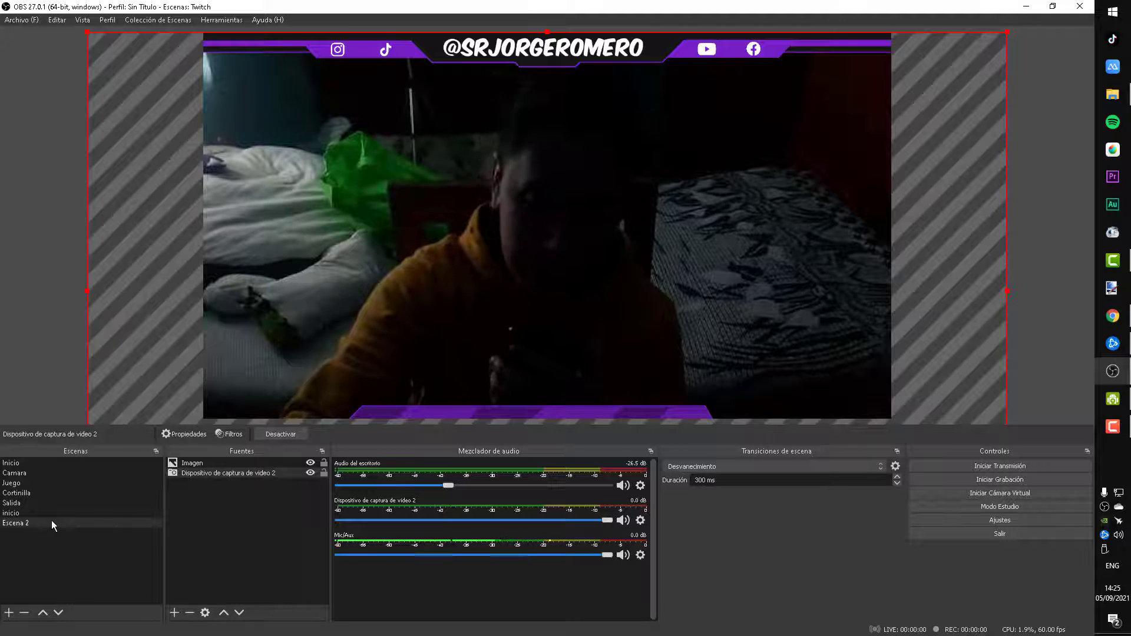
- Delete the image and video capture device sources together from Escena 2
left_click_drag(207, 495, 198, 464)
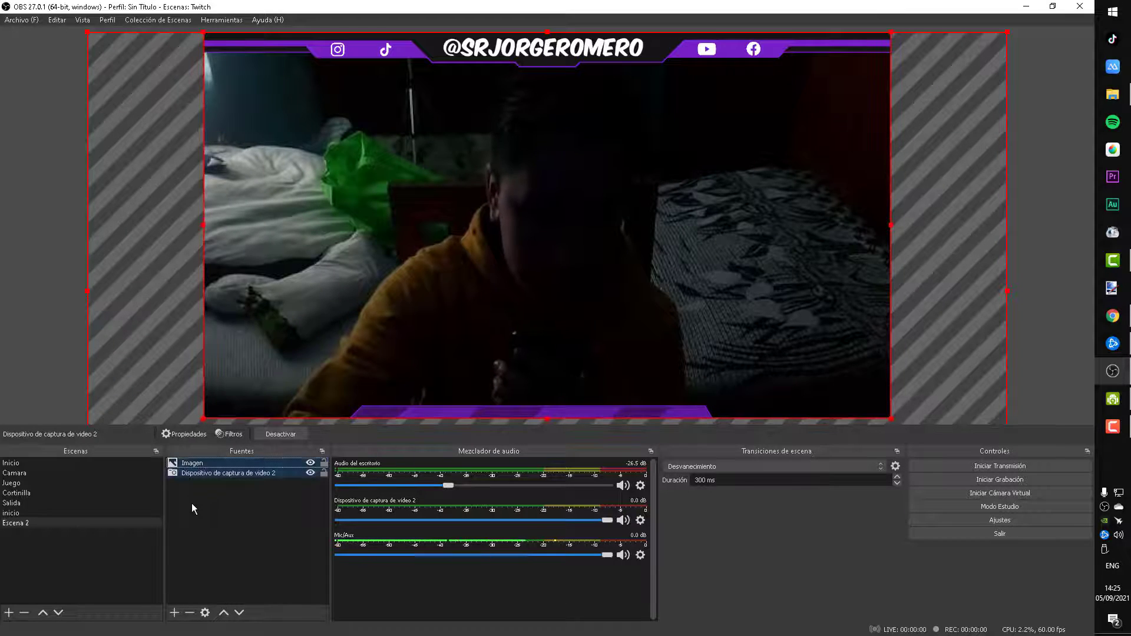
right_click(209, 473)
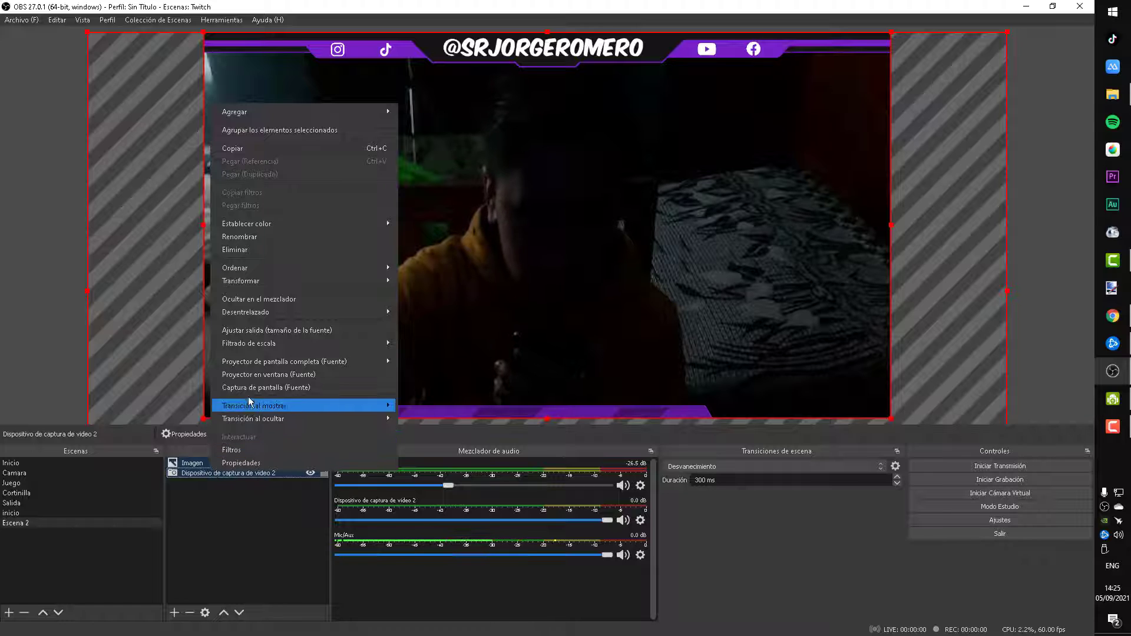
left_click(263, 254)
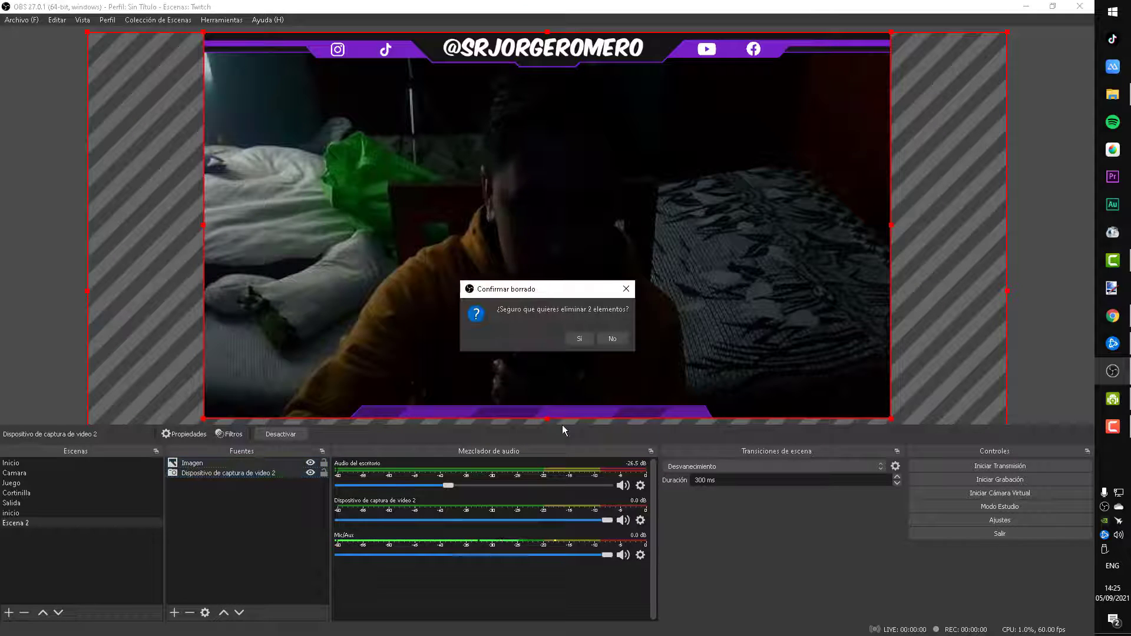
left_click(574, 339)
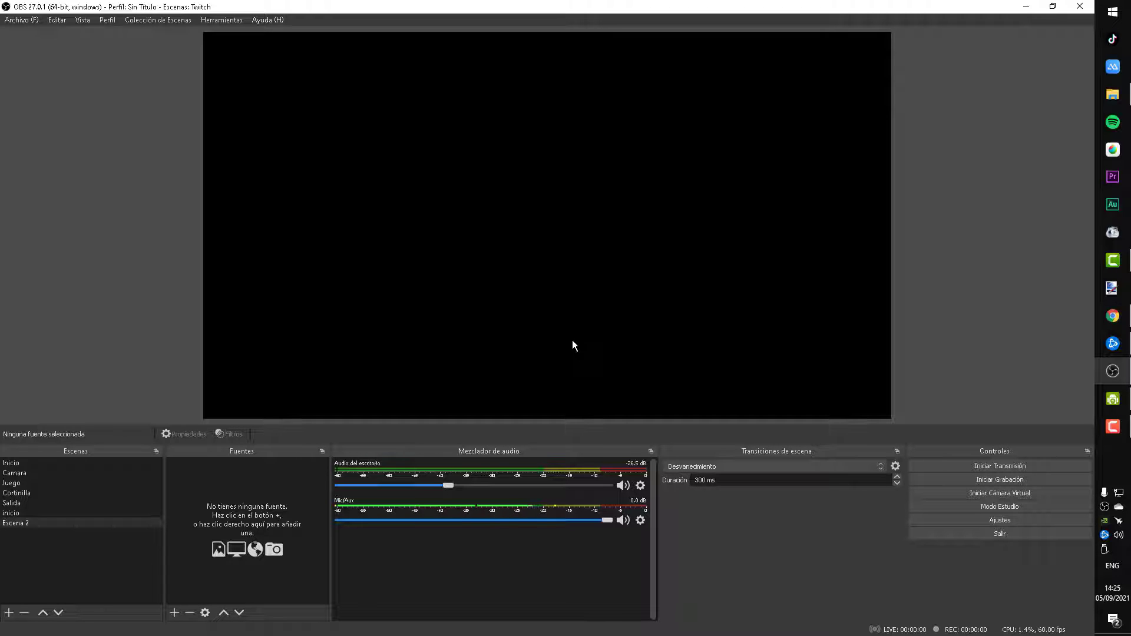
- Add a new window capture source to Escena 2, keeping the Microsoft Store window and the Automático capture method
left_click(173, 612)
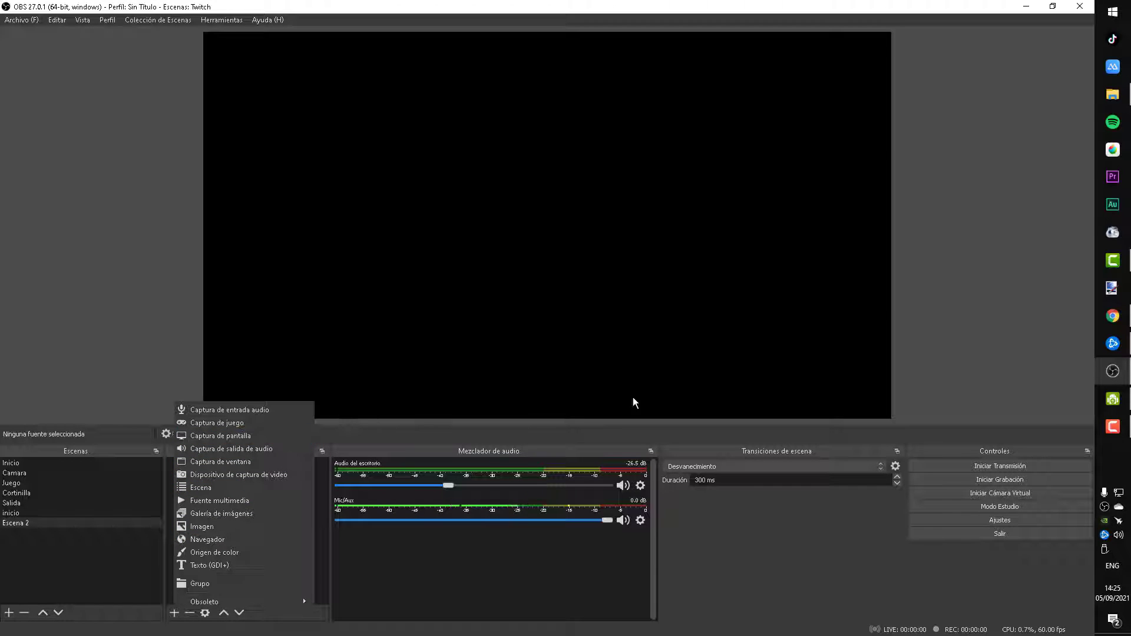
left_click(263, 461)
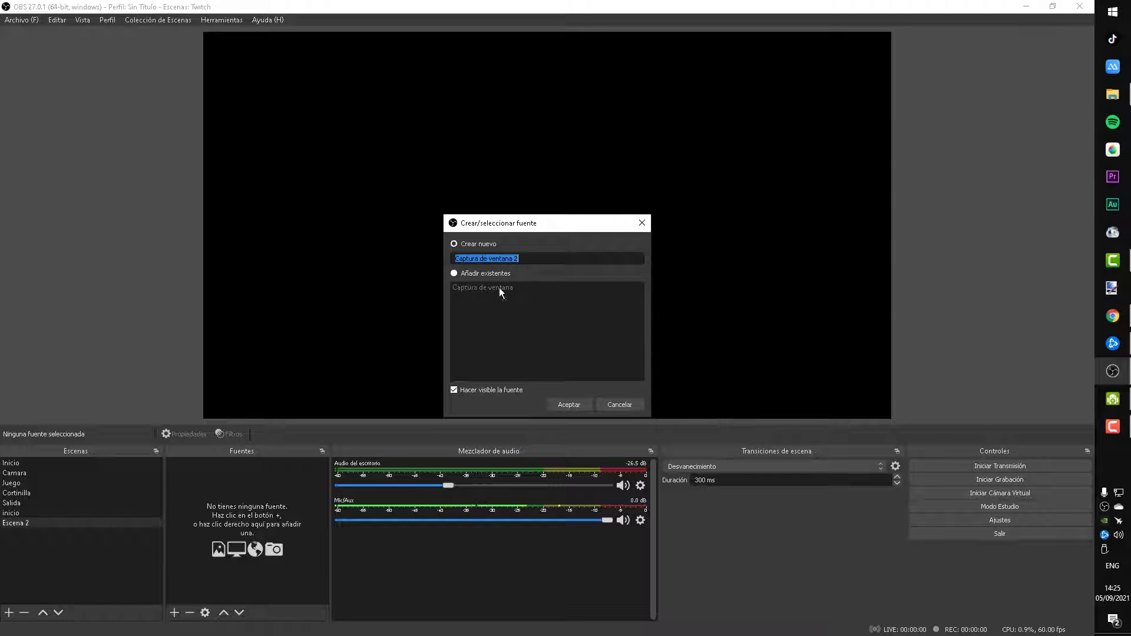
left_click(583, 405)
left_click(472, 397)
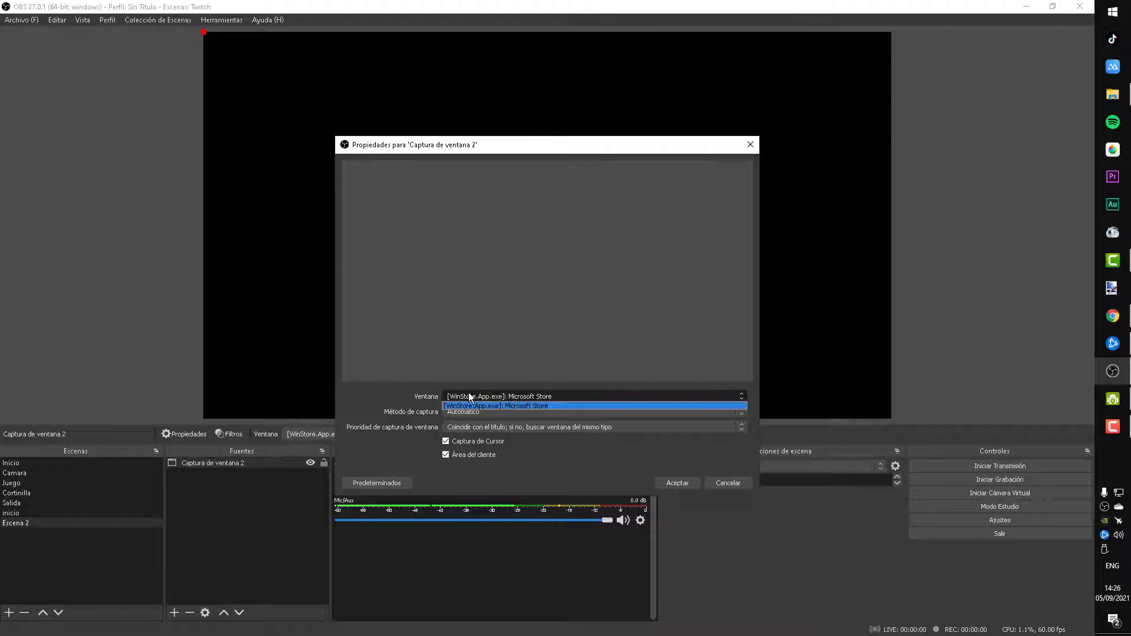
left_click(479, 397)
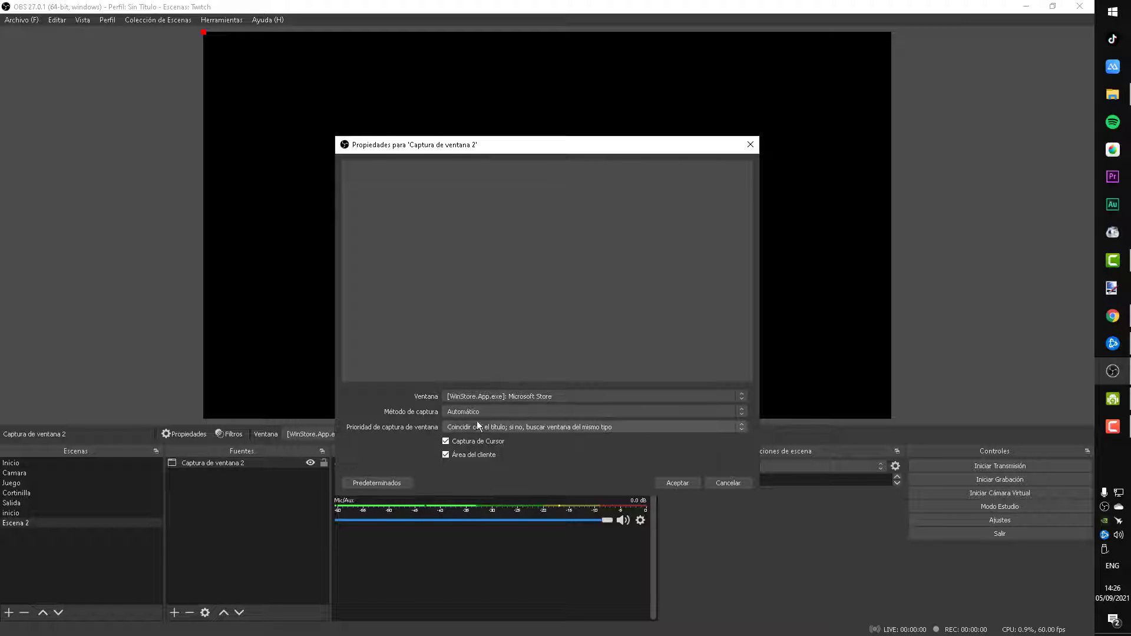
left_click(532, 410)
left_click(532, 405)
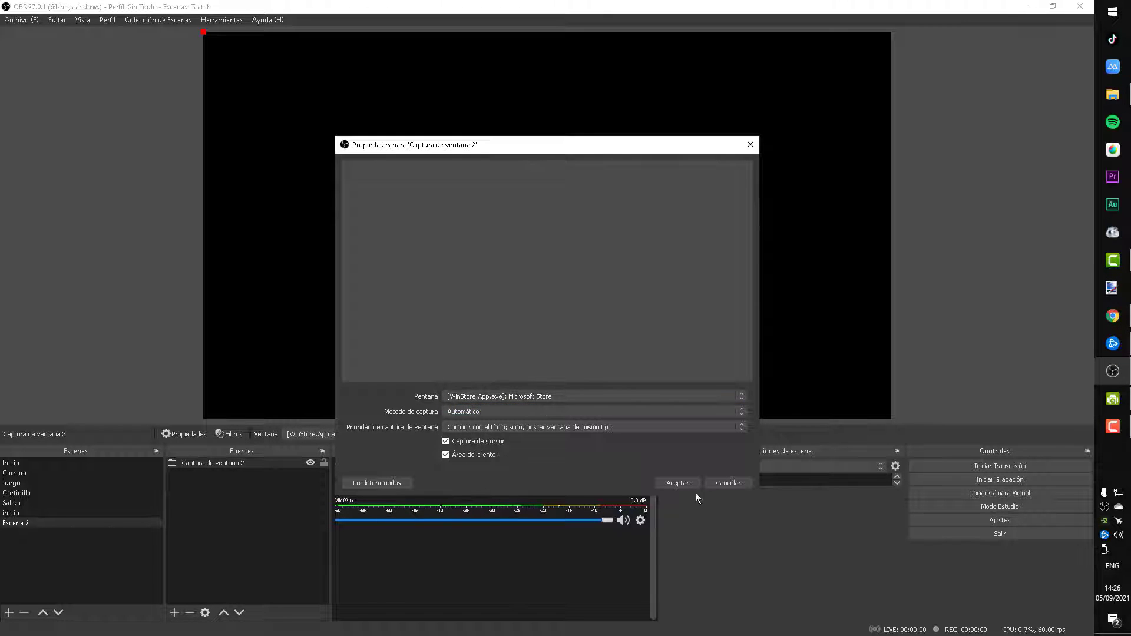
left_click(682, 482)
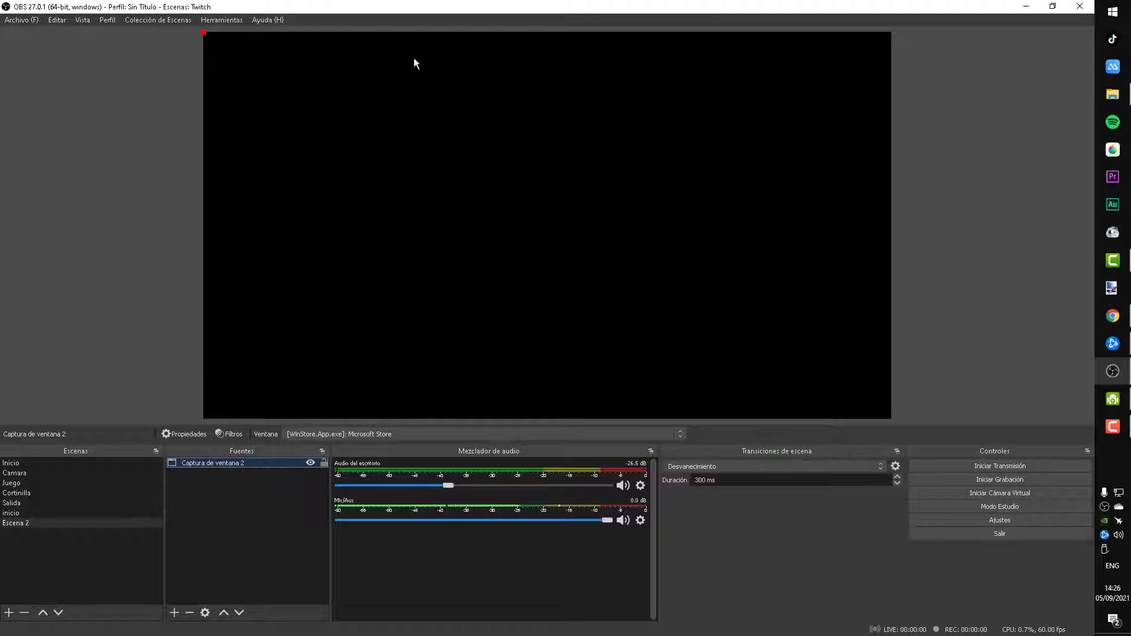
- Add a new game capture source in Capturar ventana específica mode, targeting the [CamtasiaStudio.exe]: Camtasia 9 window
left_click(174, 612)
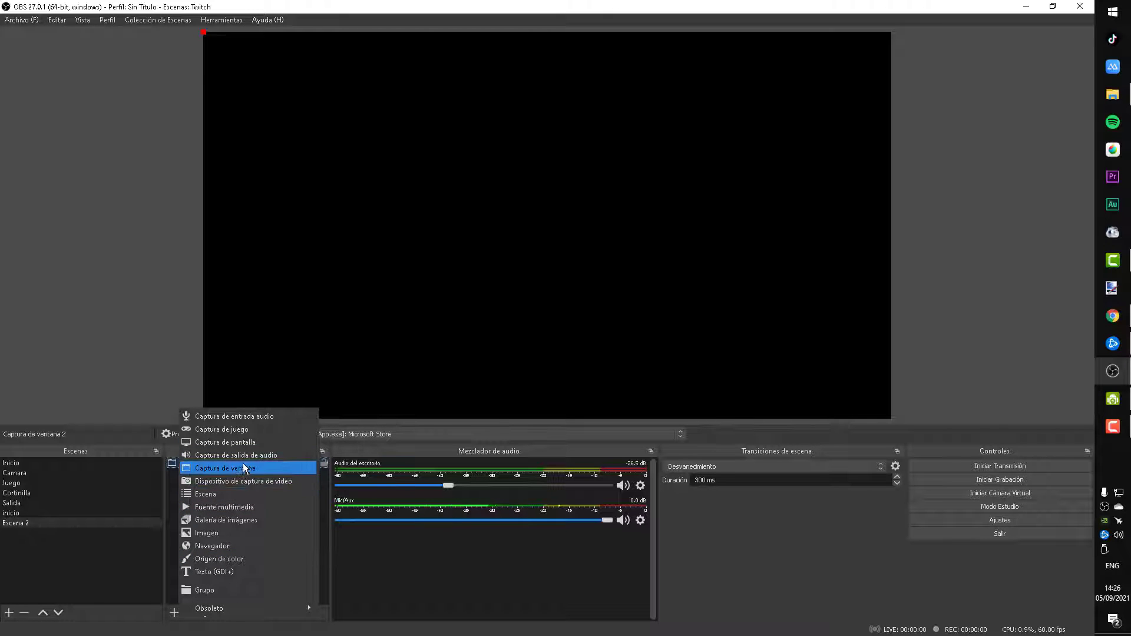
left_click(249, 432)
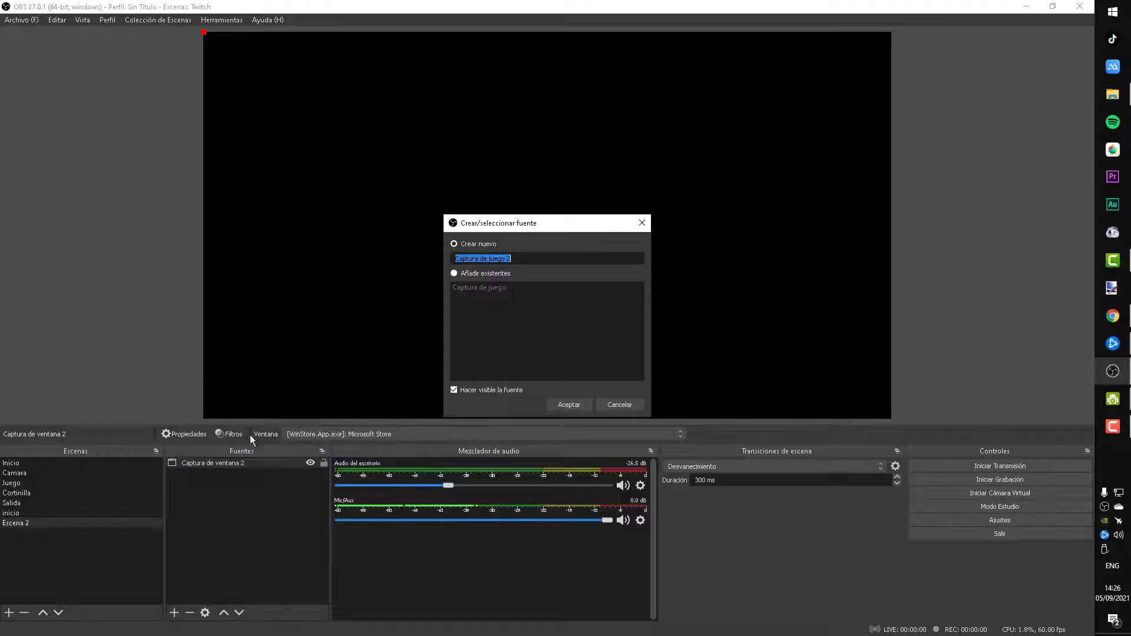
left_click(569, 405)
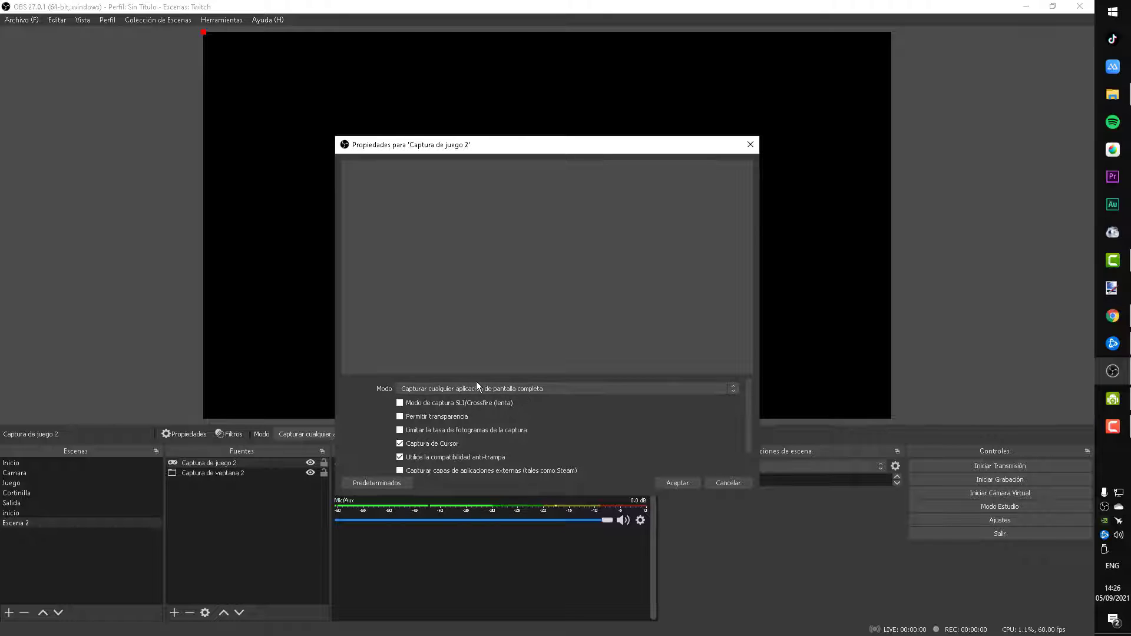
left_click(487, 389)
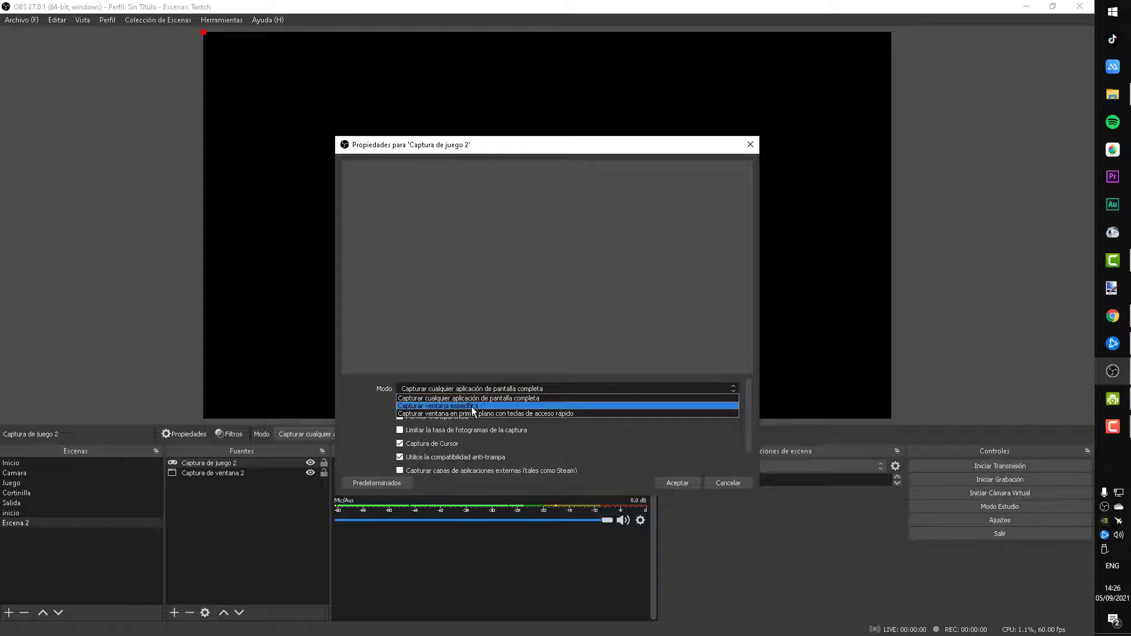
left_click(497, 406)
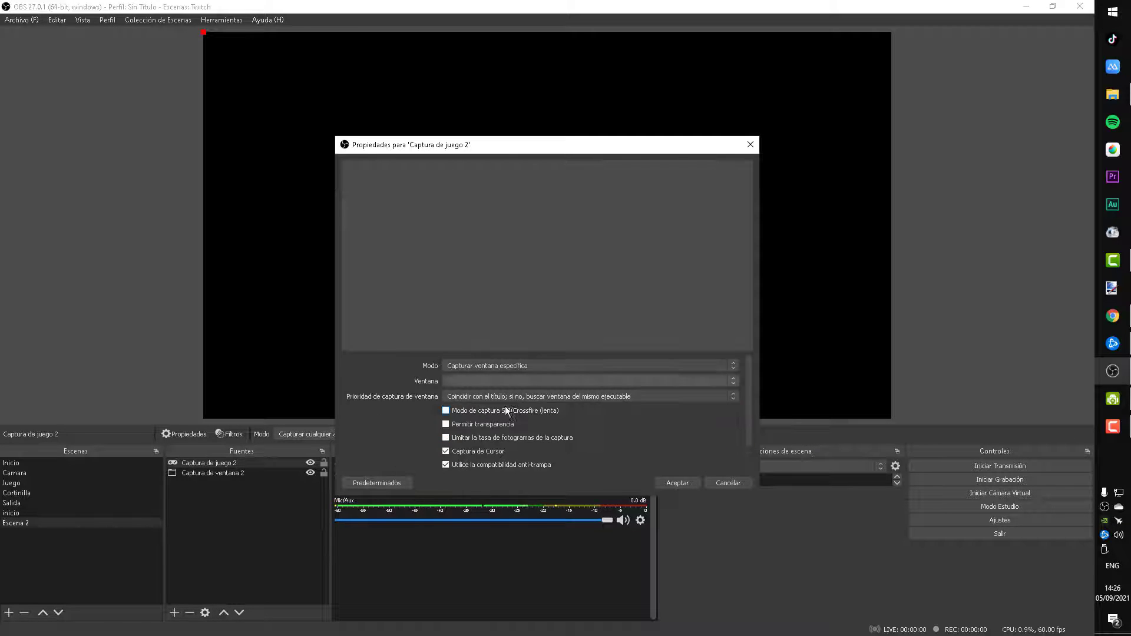
left_click(579, 382)
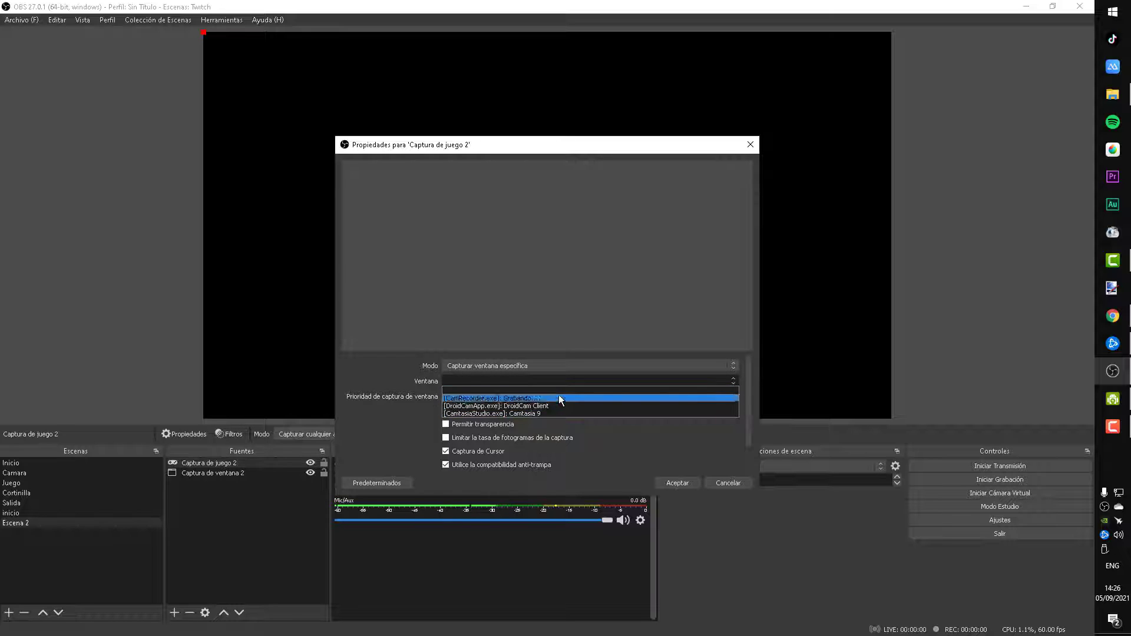
left_click(556, 412)
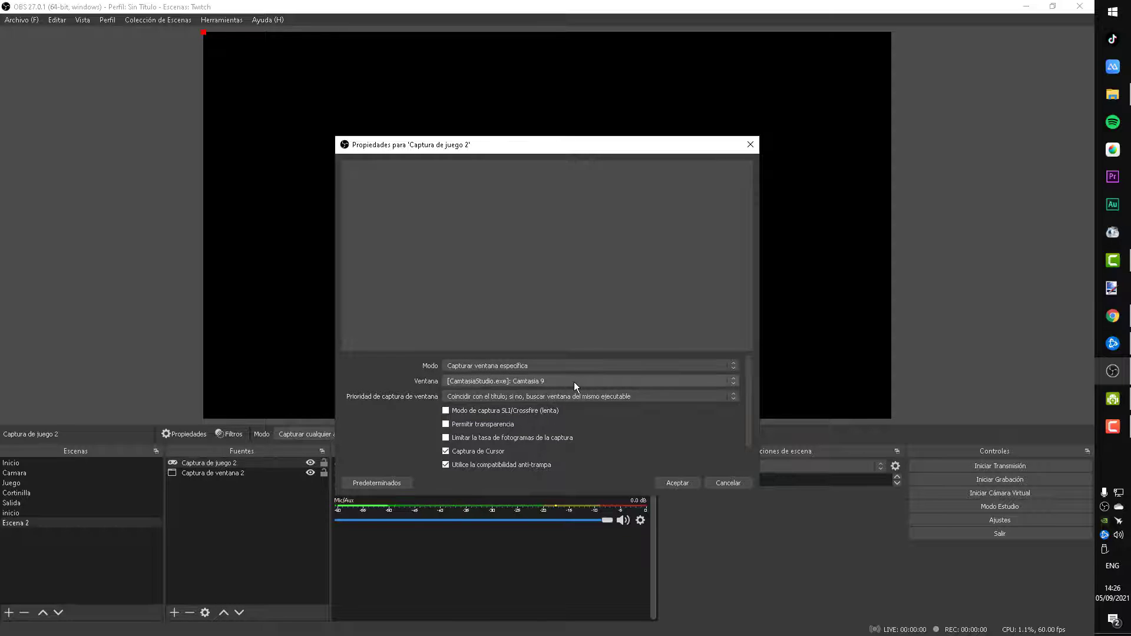
left_click(658, 479)
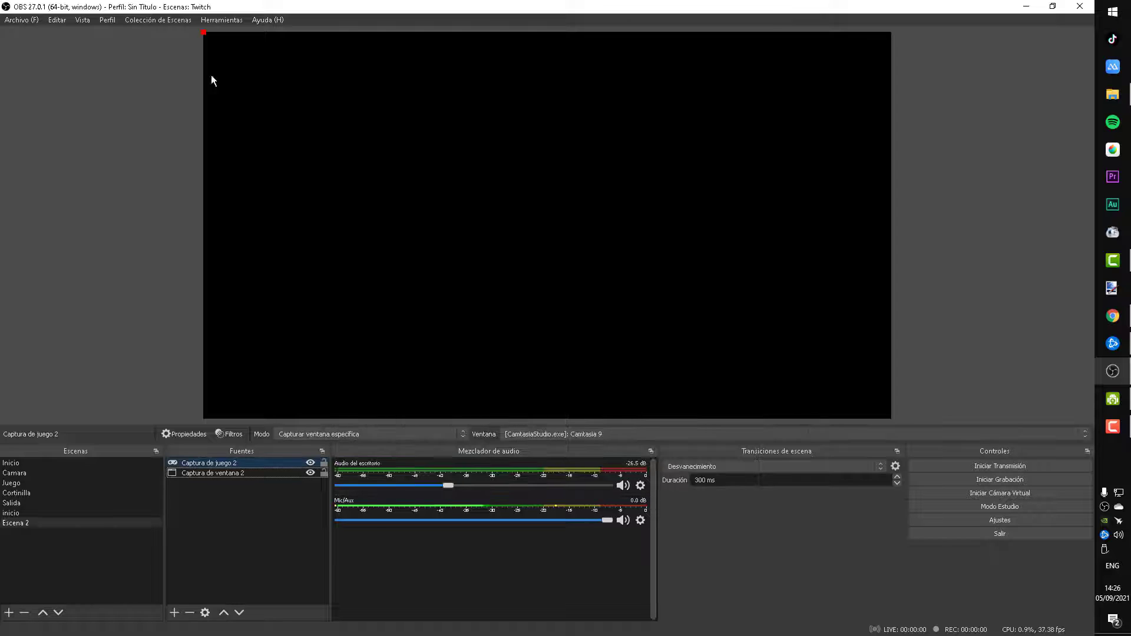
- Change the game capture source's target window to [DroidCamApp.exe]: DroidCam Client
left_click_drag(277, 472, 280, 463)
double_click(280, 464)
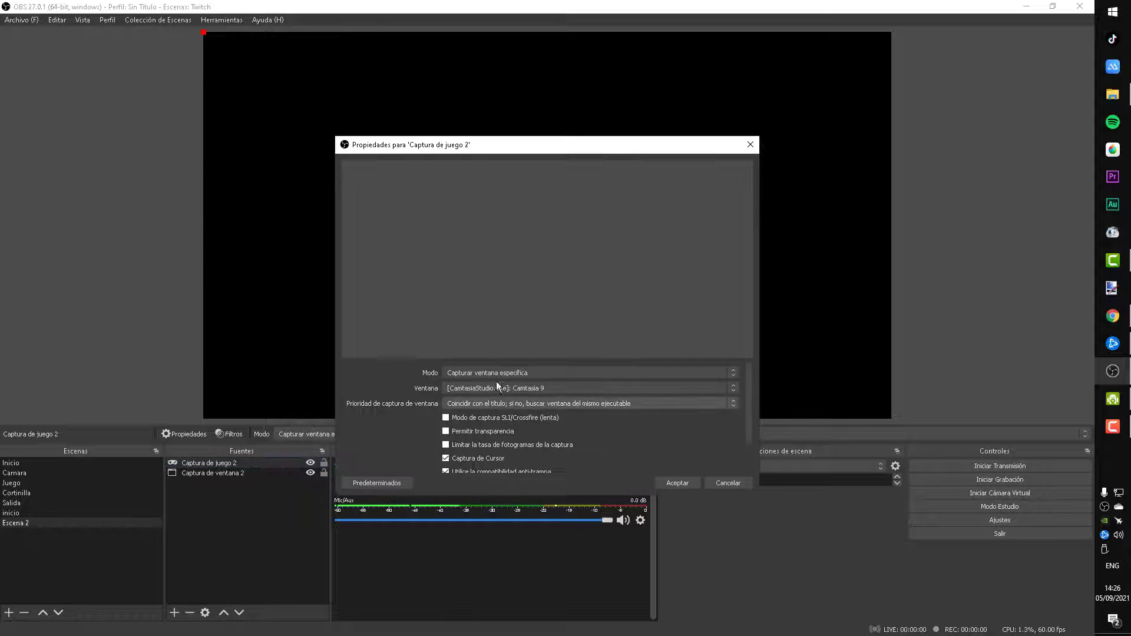
left_click(504, 373)
left_click(493, 389)
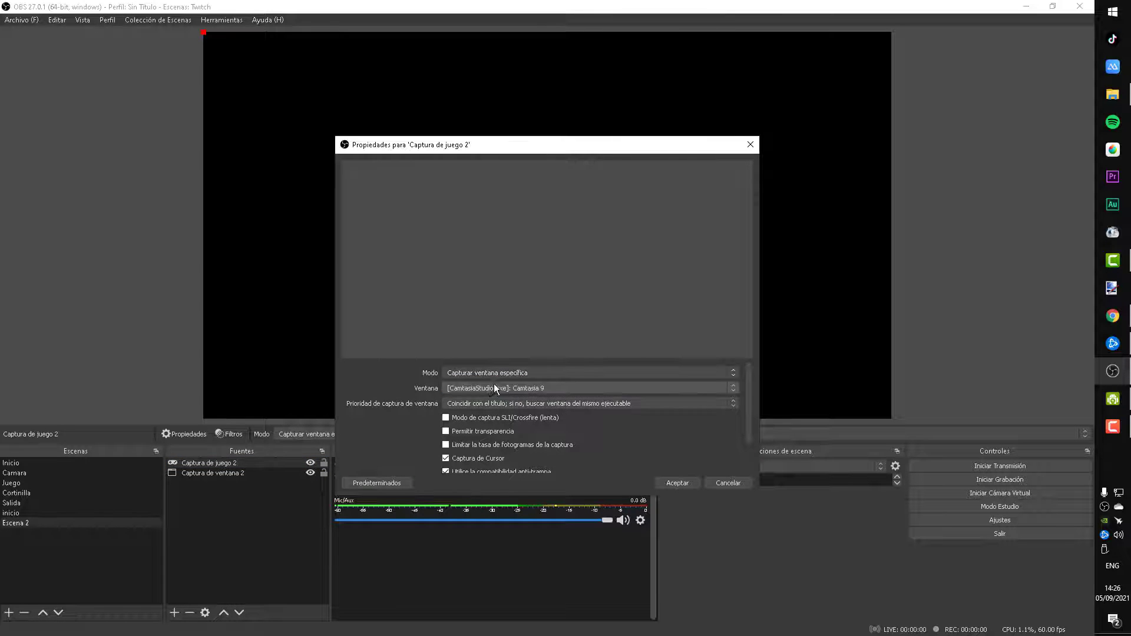
left_click(494, 386)
left_click(507, 413)
left_click(678, 483)
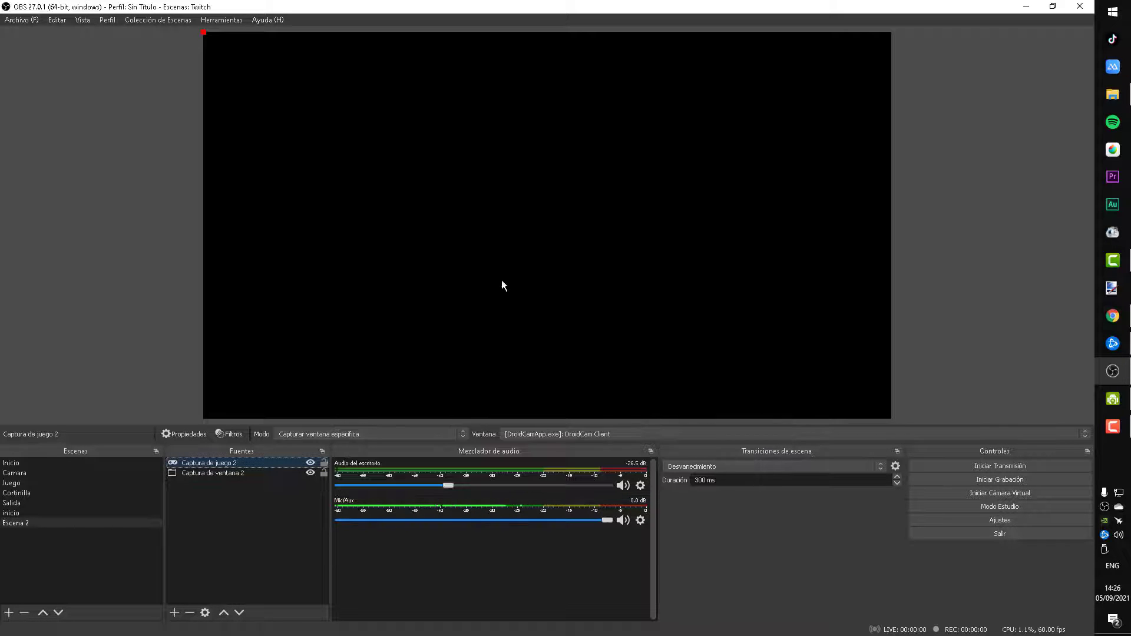
double_click(252, 462)
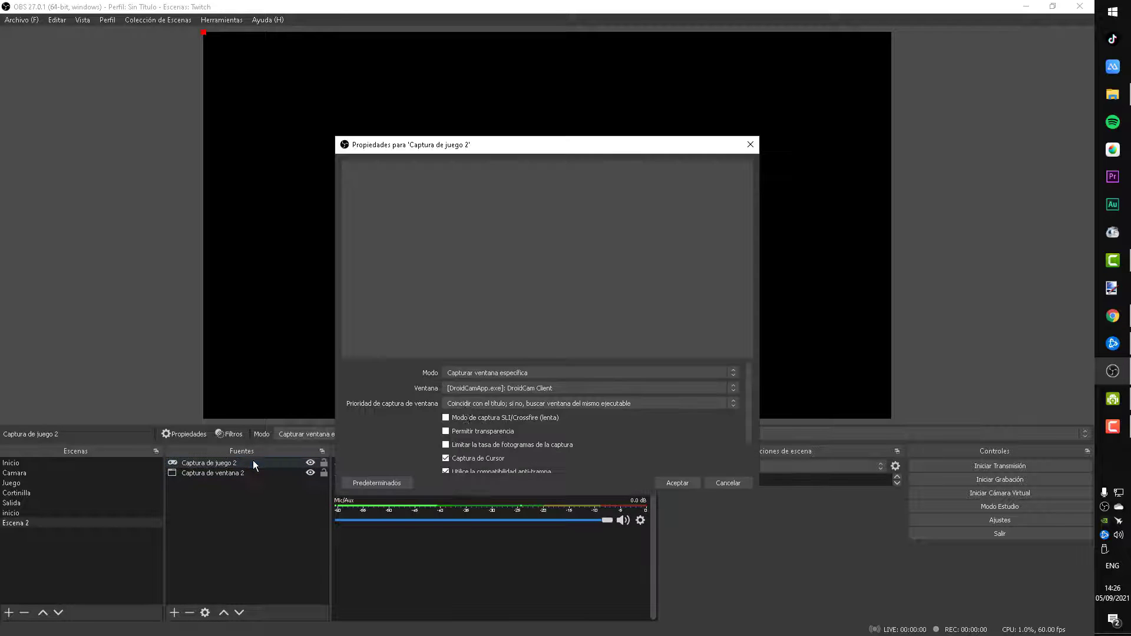
left_click(530, 388)
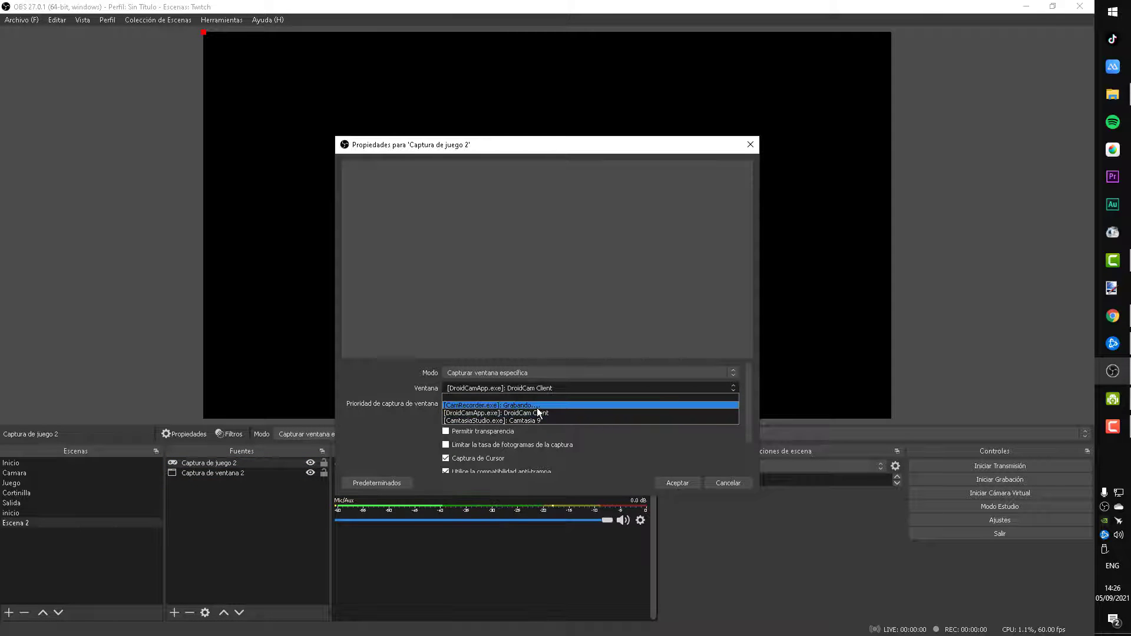
left_click(535, 405)
scroll(506, 412, "down", 2)
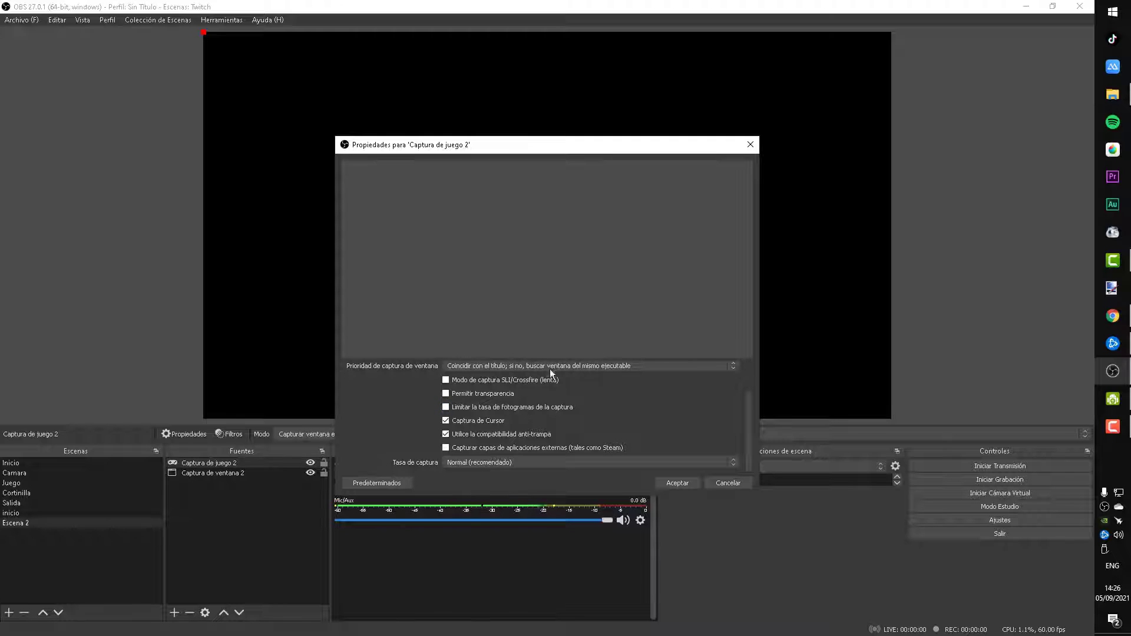
left_click(727, 484)
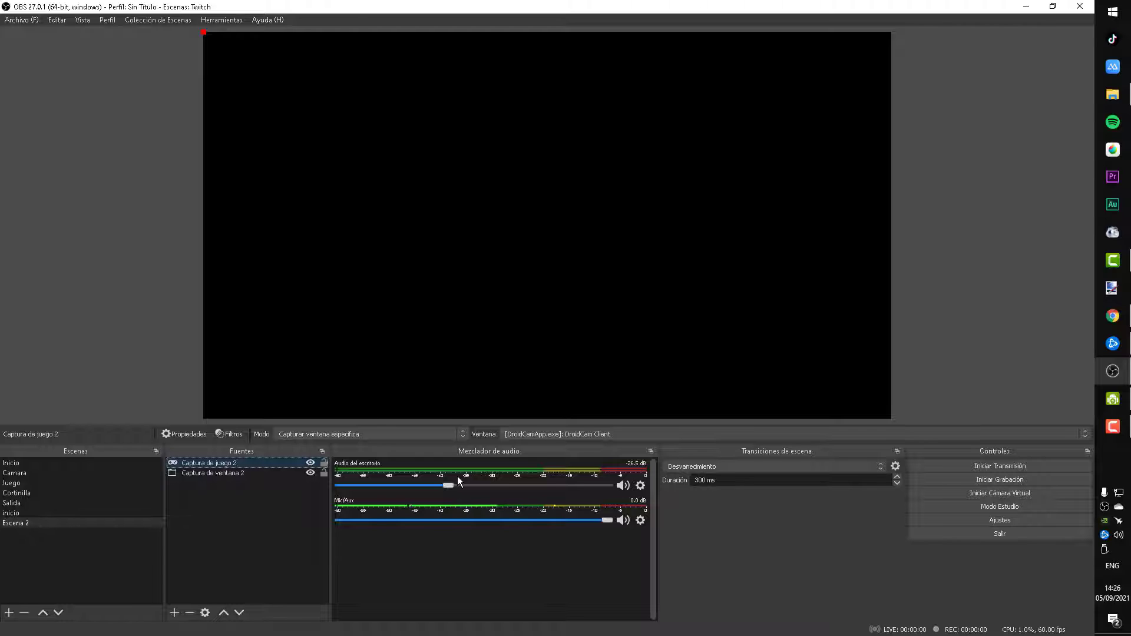
- Add a new display capture source to Escena 2, capturing Pantalla 1: 1920x1080 (Monitor principal) with the Automático method
left_click(207, 477)
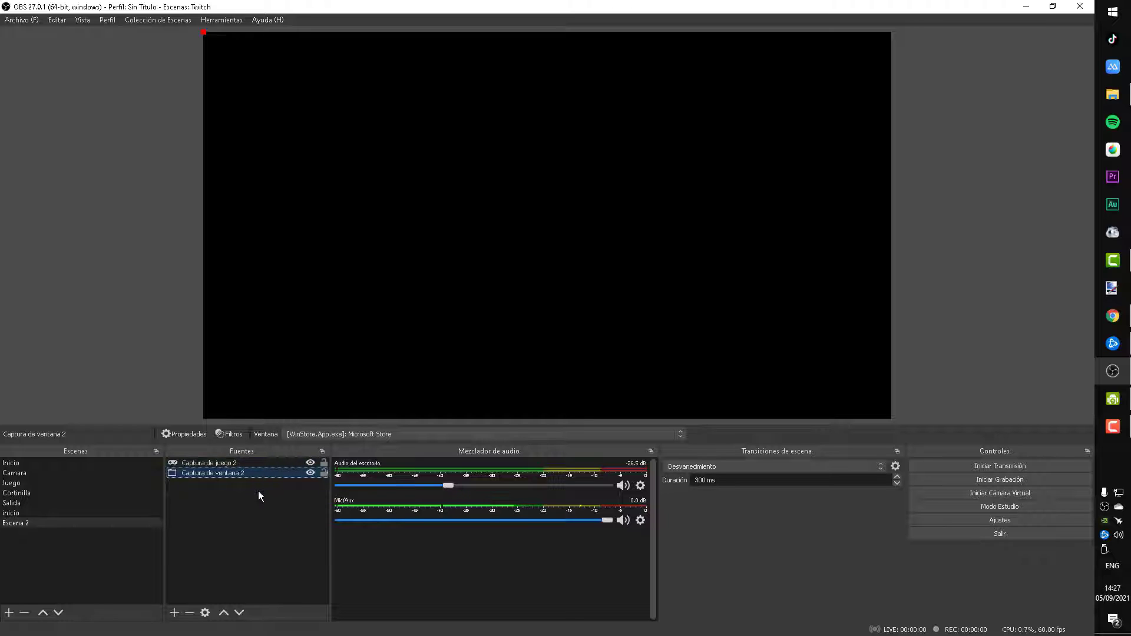
left_click(174, 613)
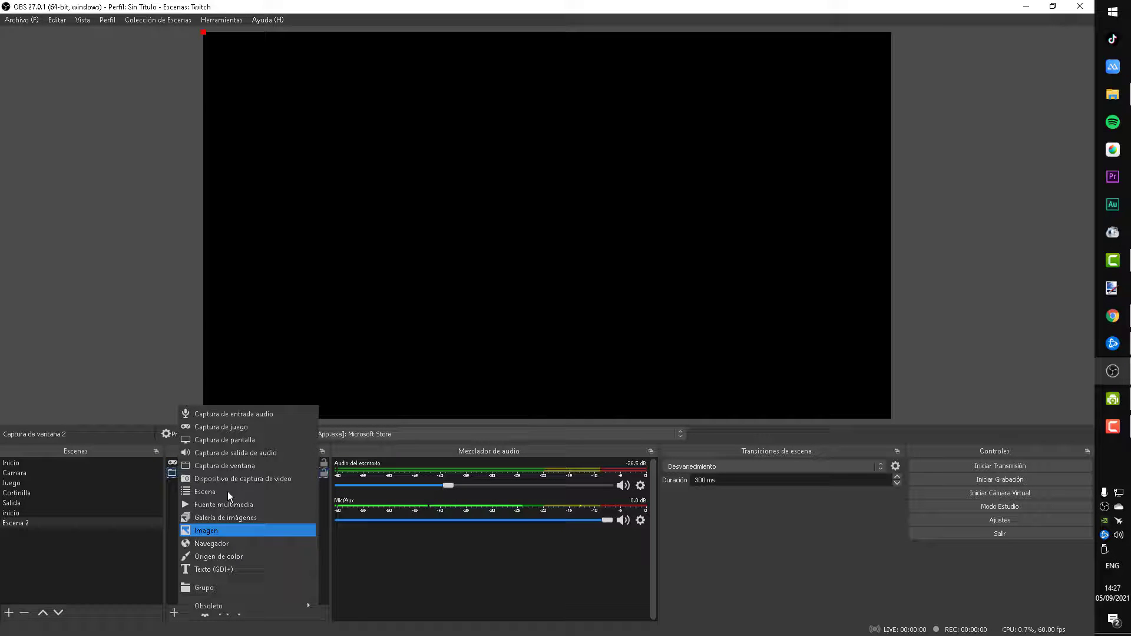
left_click(250, 442)
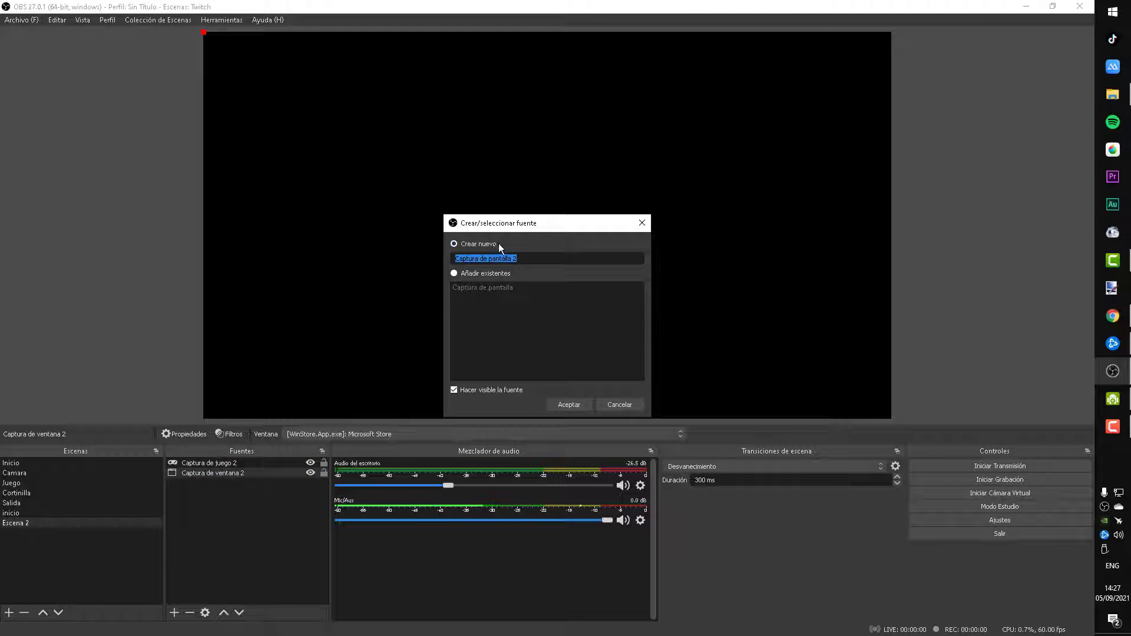
left_click(573, 407)
left_click(448, 408)
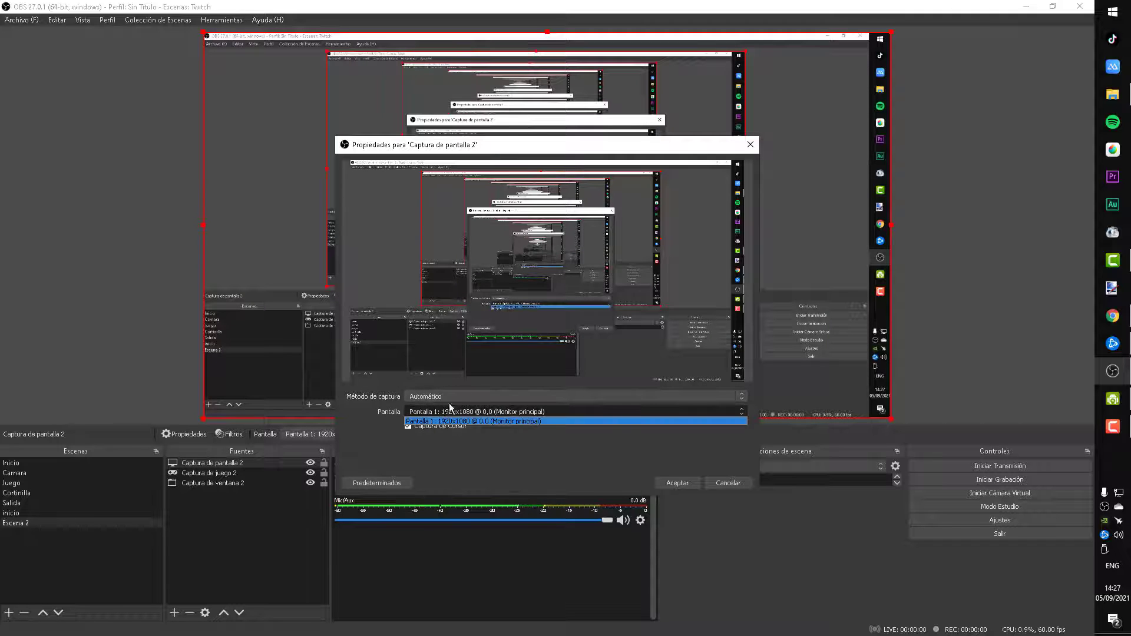
left_click(666, 484)
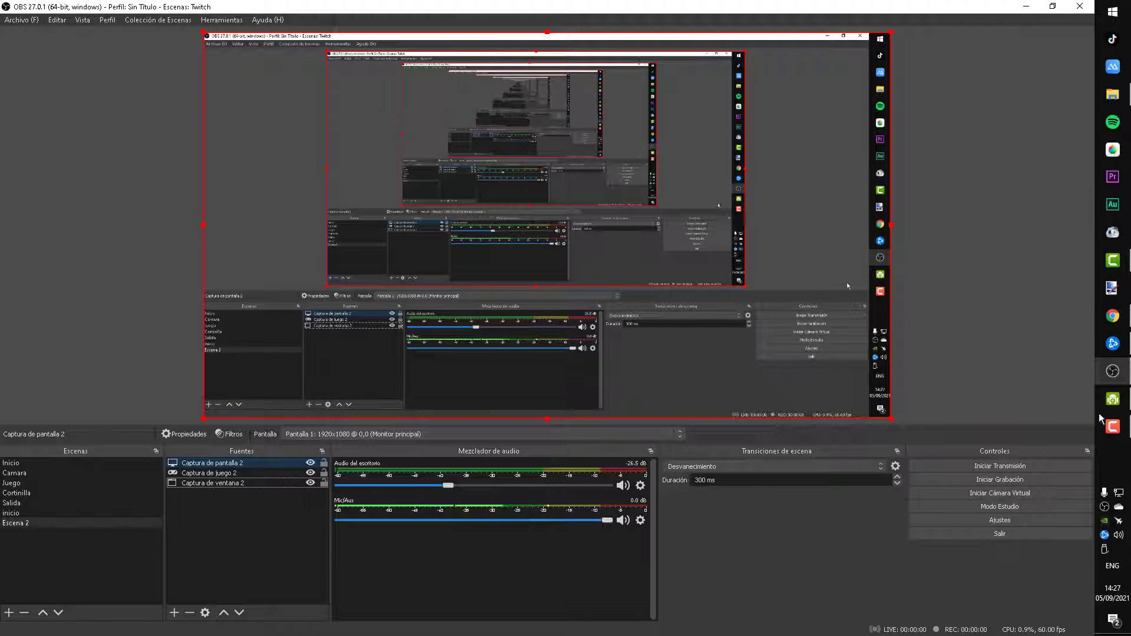
- Check the display capture by showing a resized Battle.net window and the Chrome window over the scene, and minimise both
left_click(1112, 343)
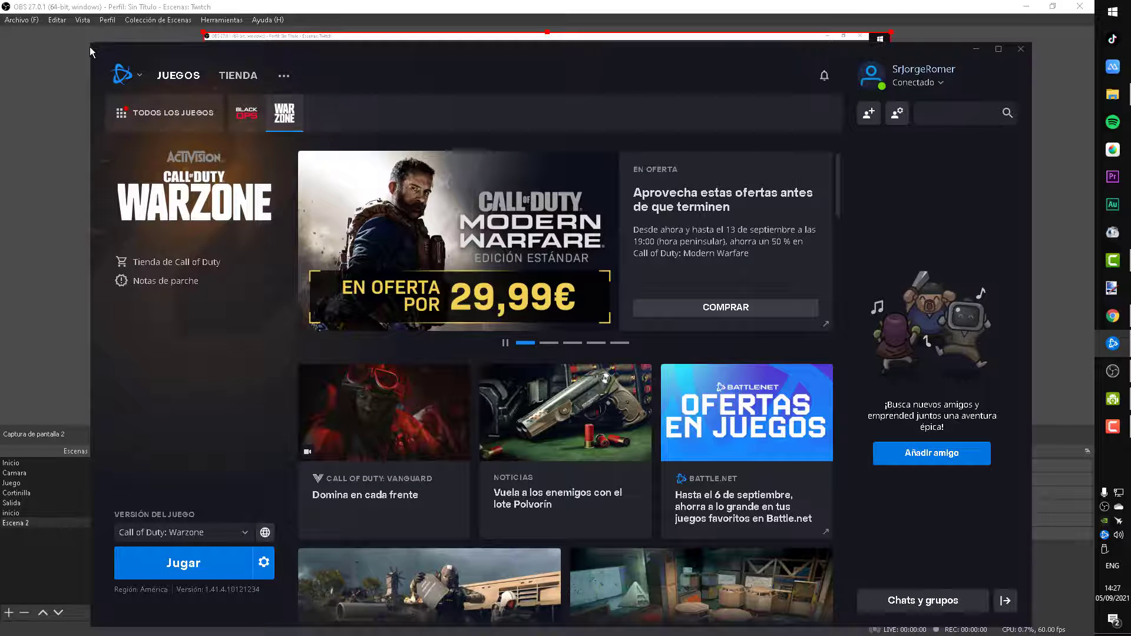
left_click_drag(90, 46, 443, 252)
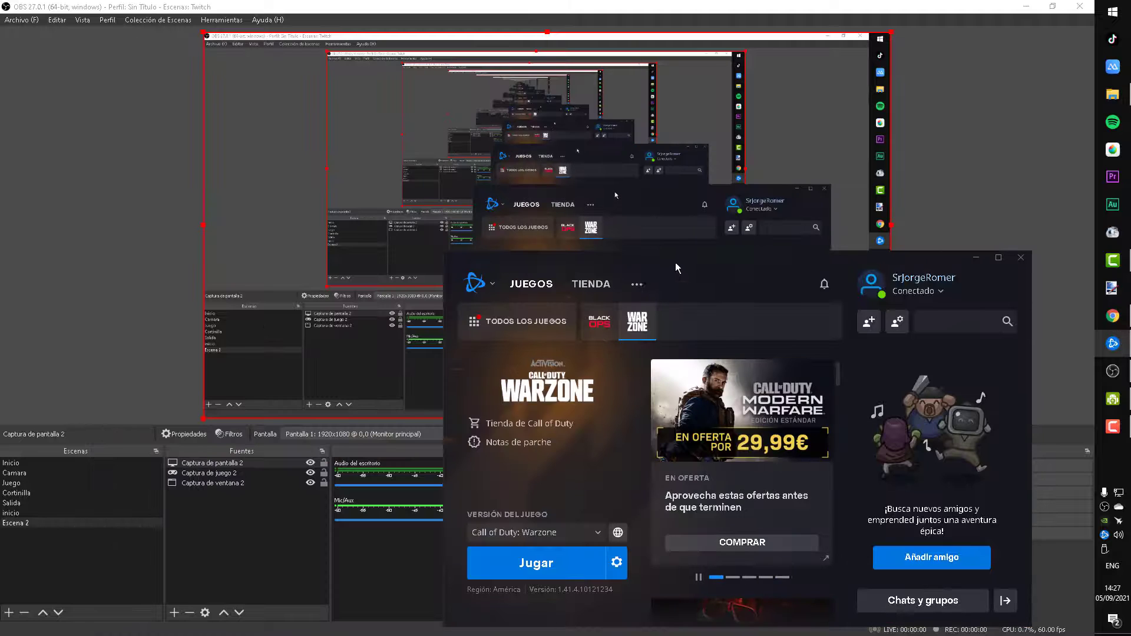
left_click_drag(675, 262, 639, 229)
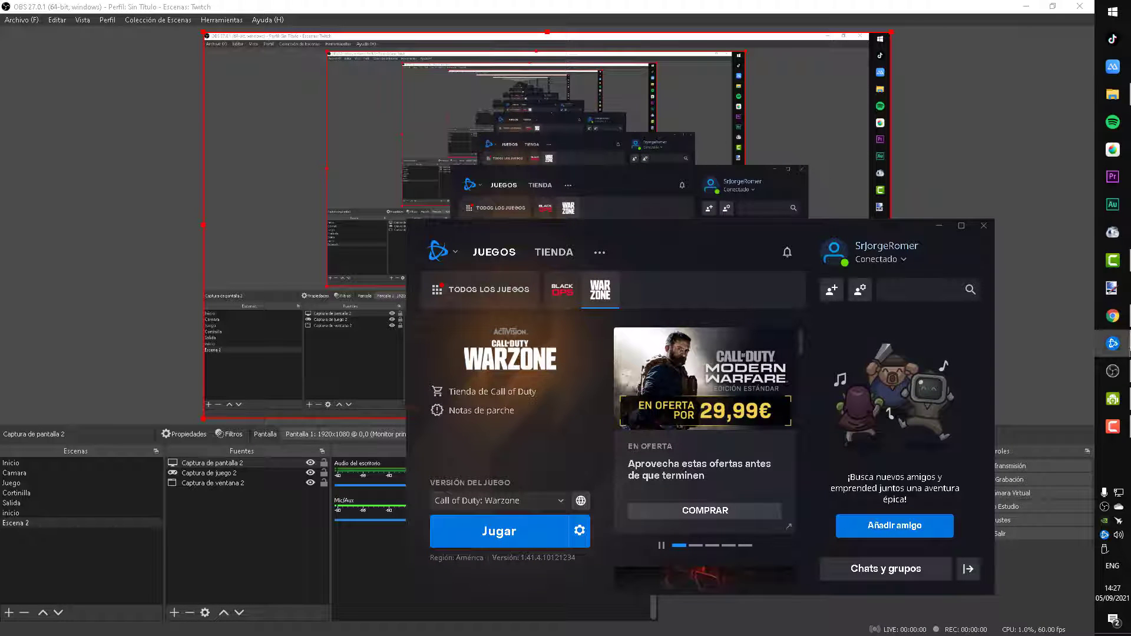
left_click(1112, 315)
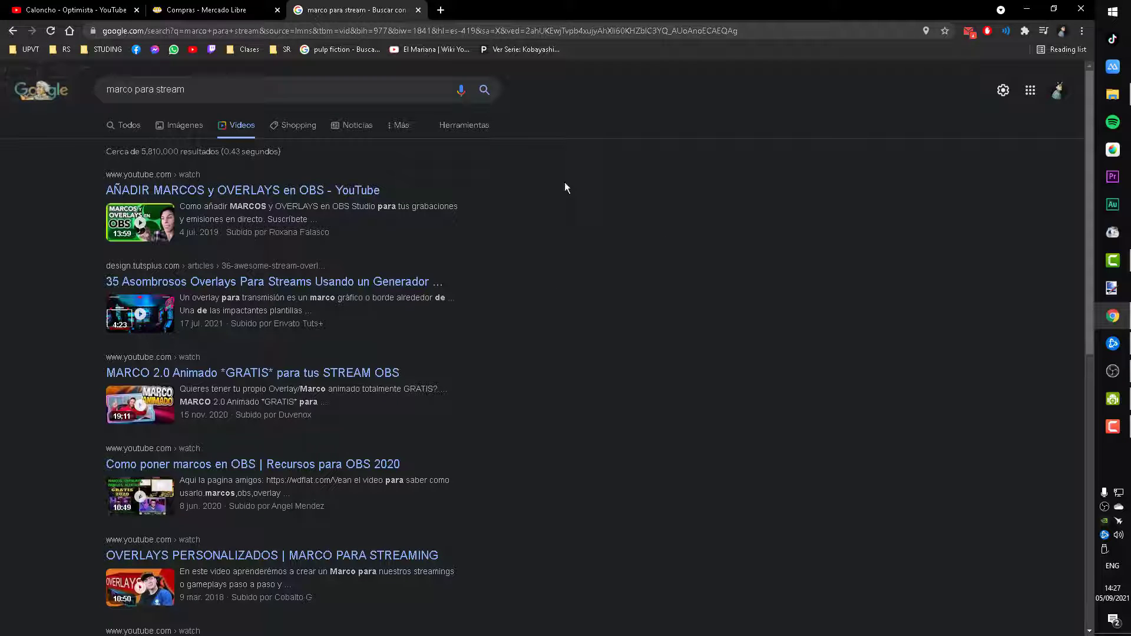
left_click(1026, 9)
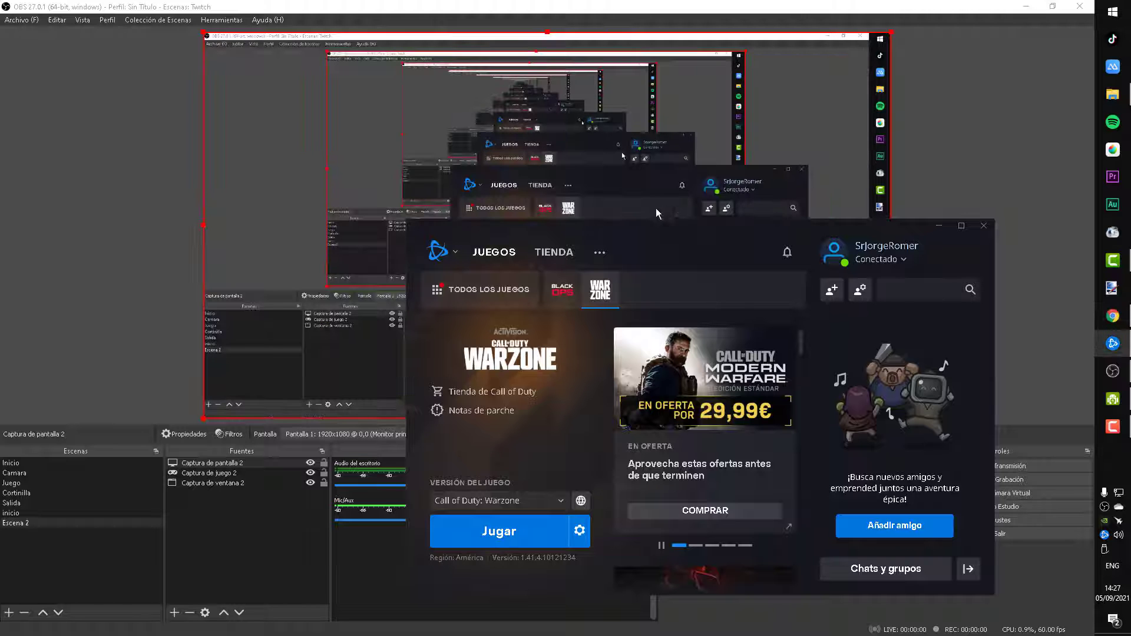
left_click(938, 228)
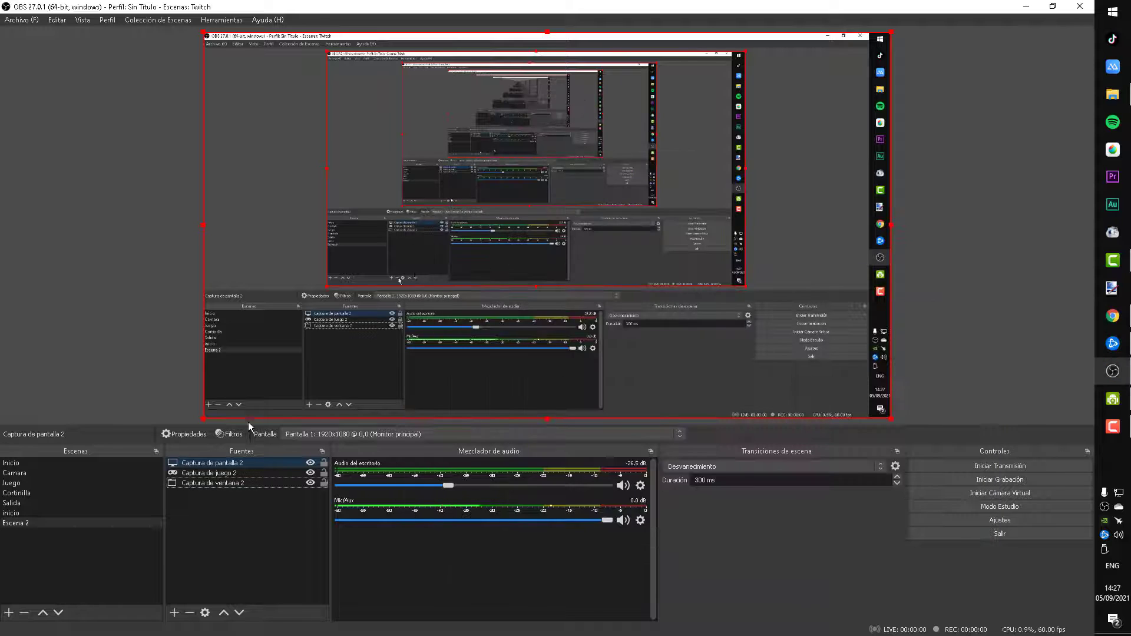
- Add a new image source to Escena 2, loading the purple social media frame PNG from the Twitch folder
left_click(83, 483)
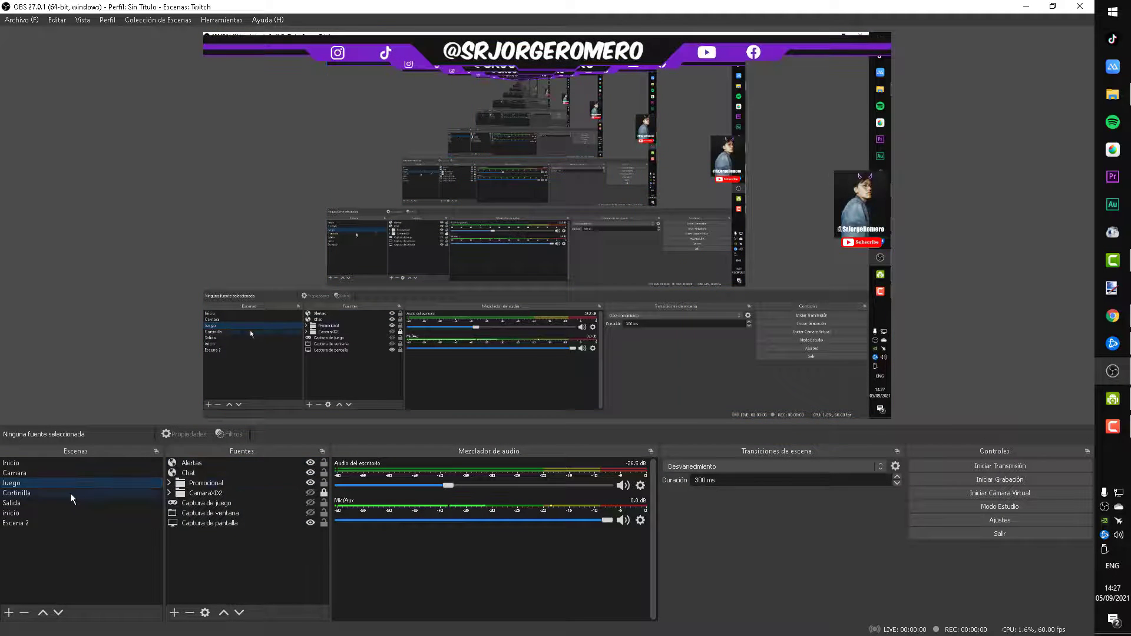
left_click(45, 521)
left_click(175, 613)
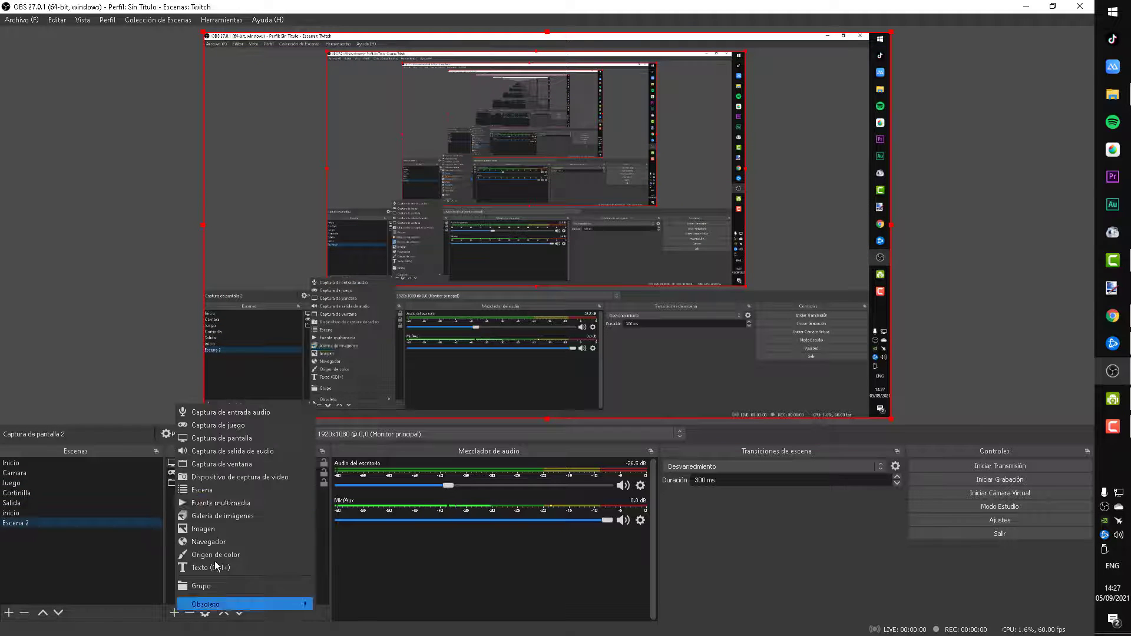
left_click(216, 529)
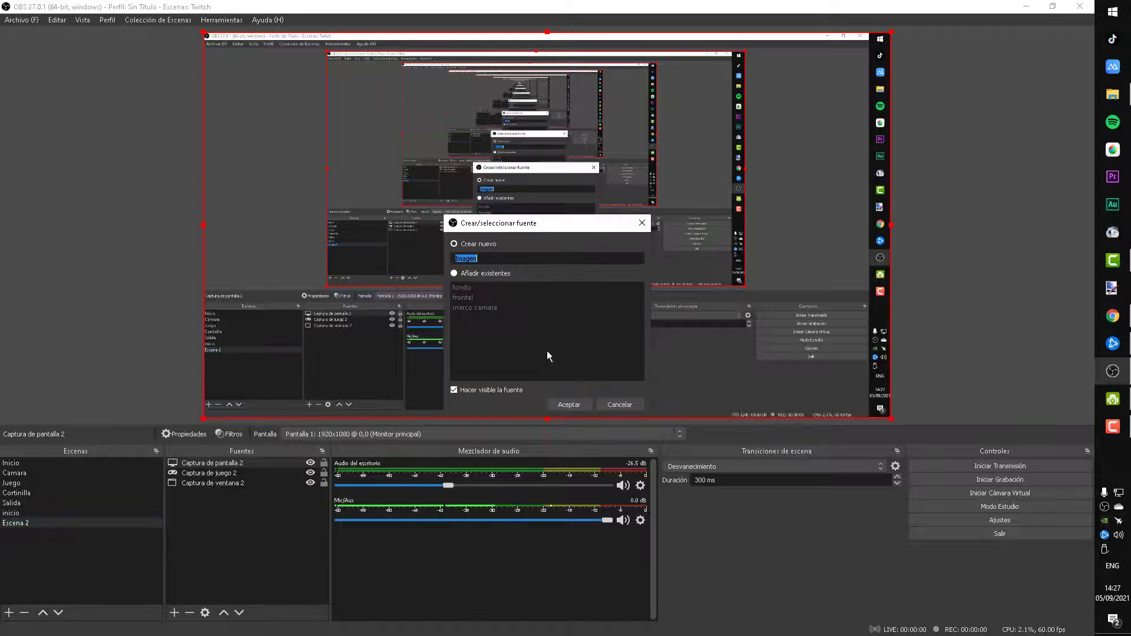
left_click(573, 407)
left_click(719, 394)
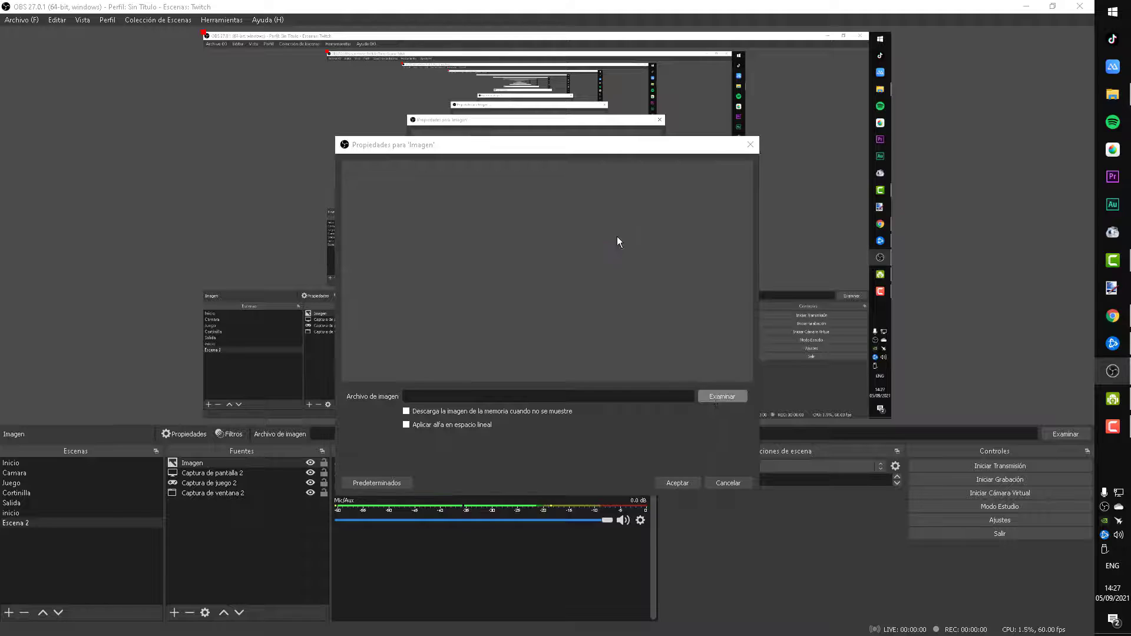
double_click(604, 255)
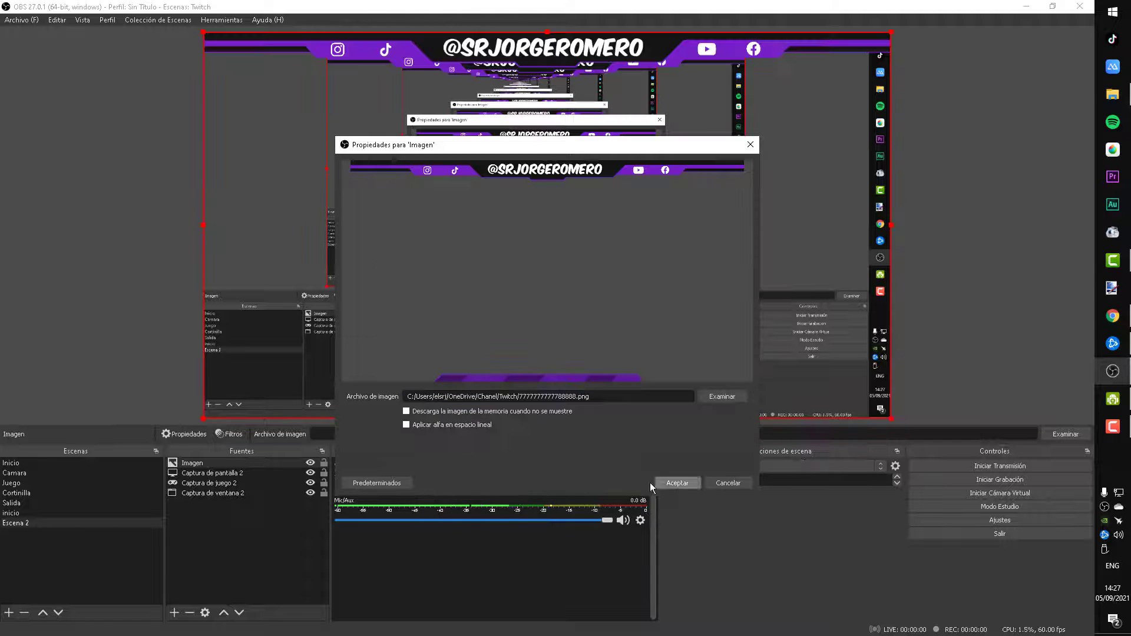
left_click(675, 482)
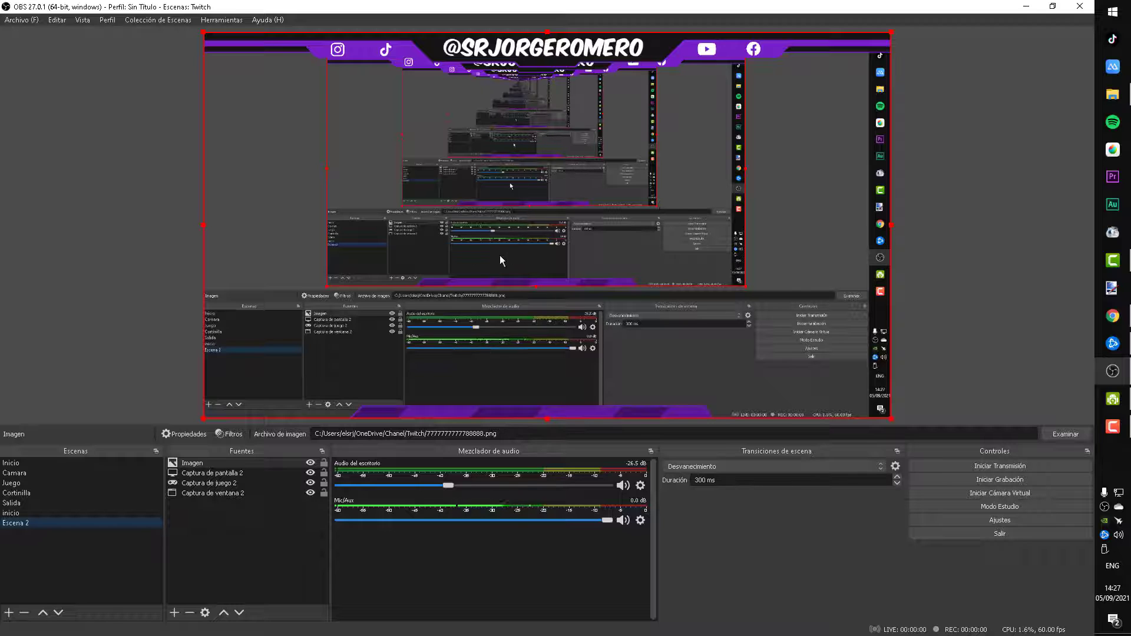
left_click_drag(182, 527, 231, 435)
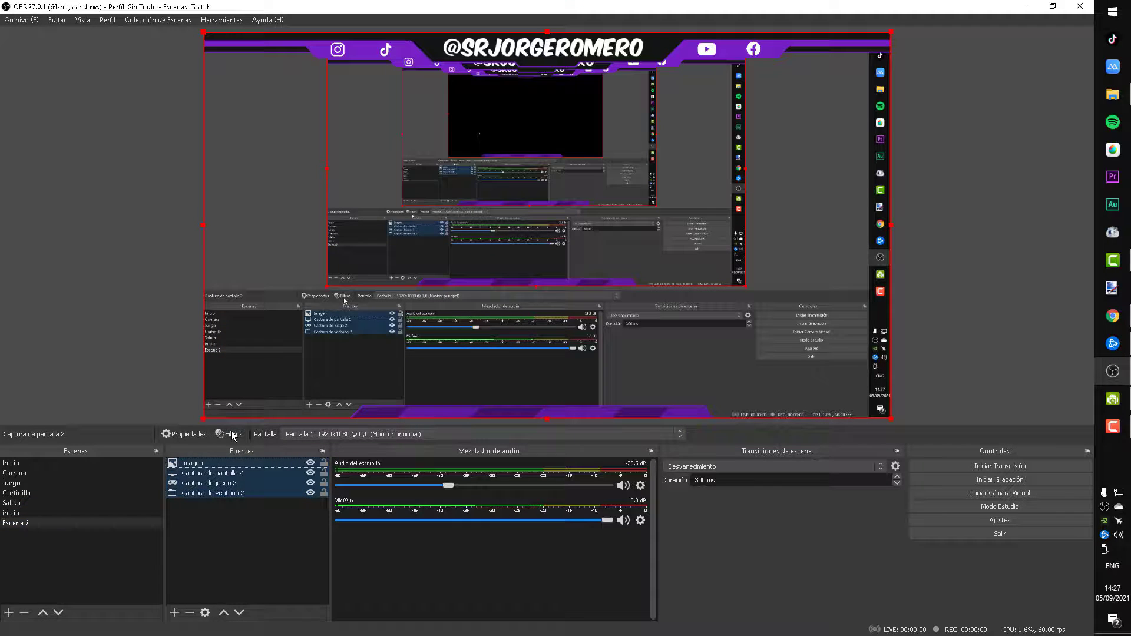
right_click(245, 474)
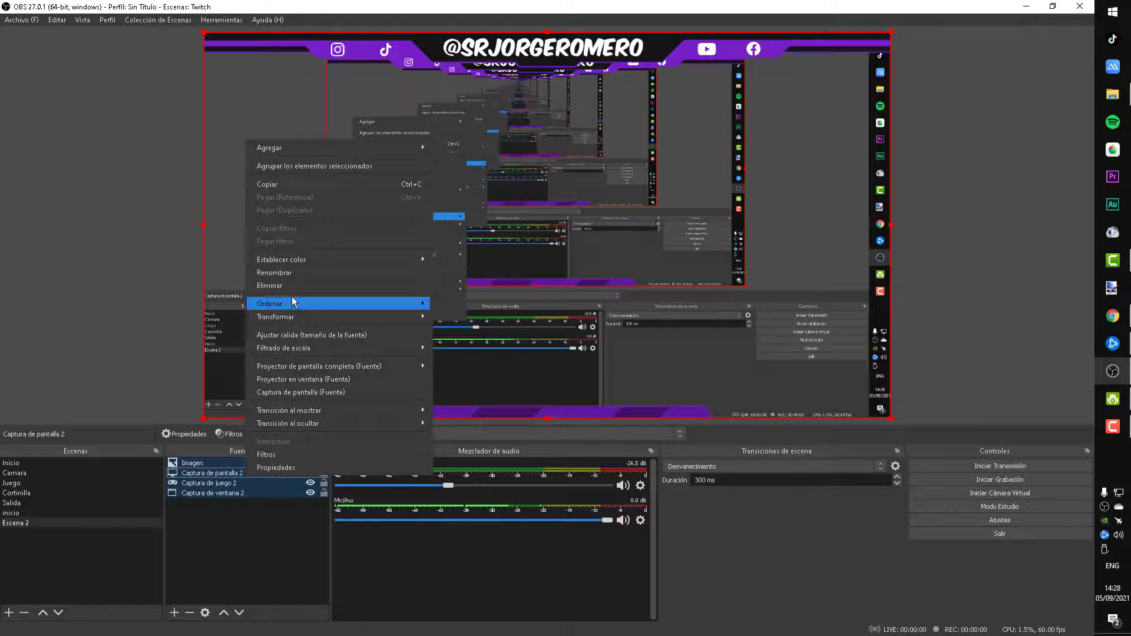
left_click(179, 544)
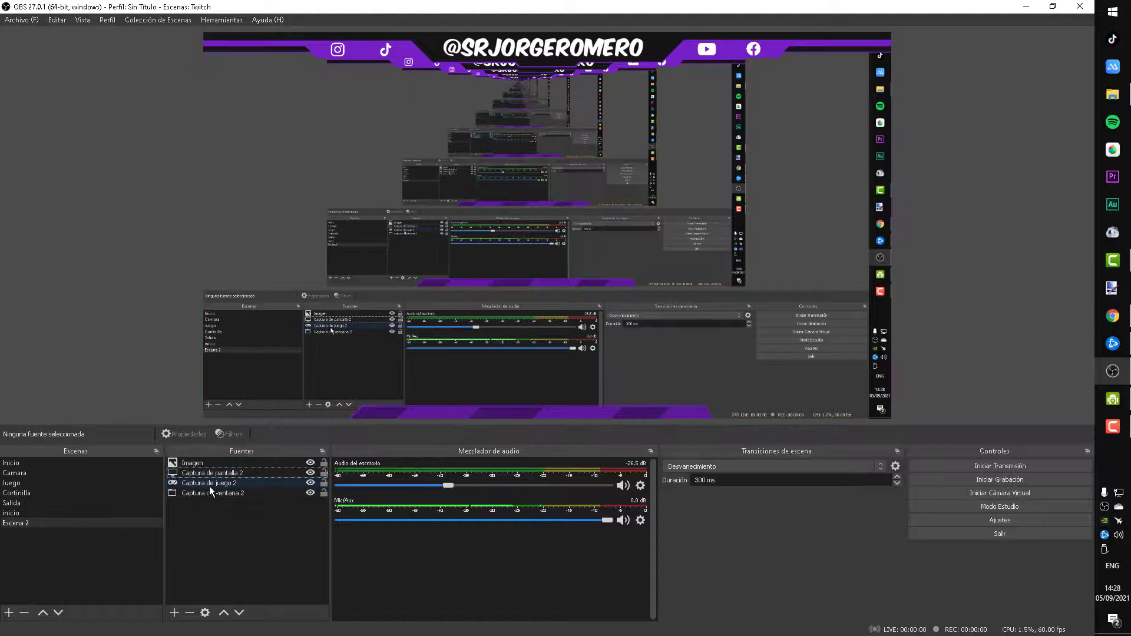
- Delete the image, display, game and window capture sources together from Escena 2
left_click_drag(222, 519, 229, 457)
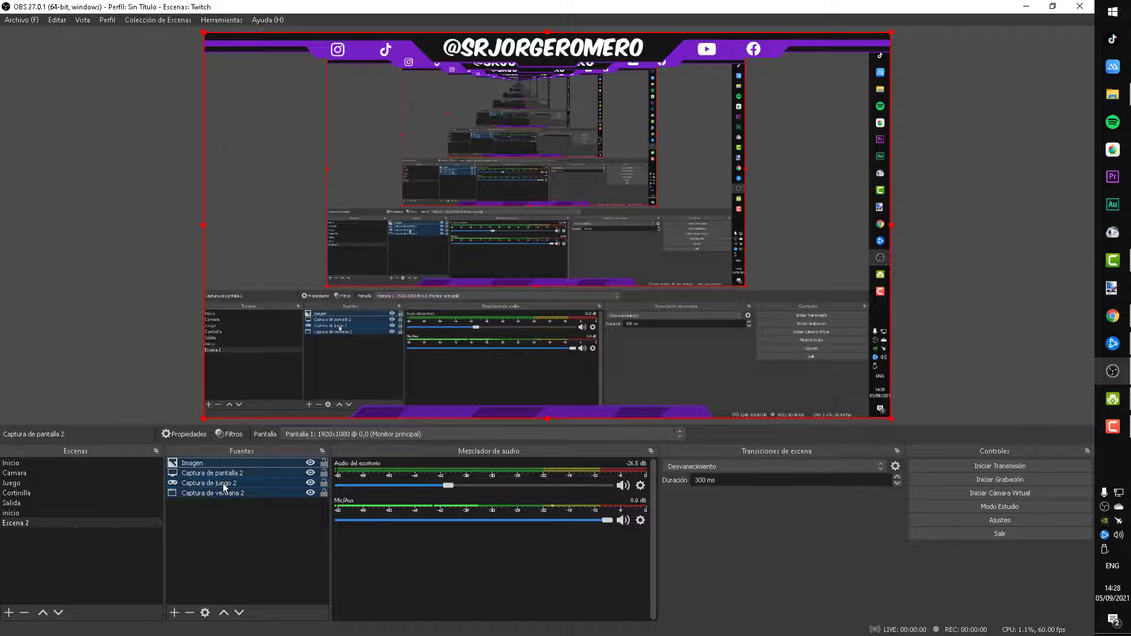
right_click(223, 483)
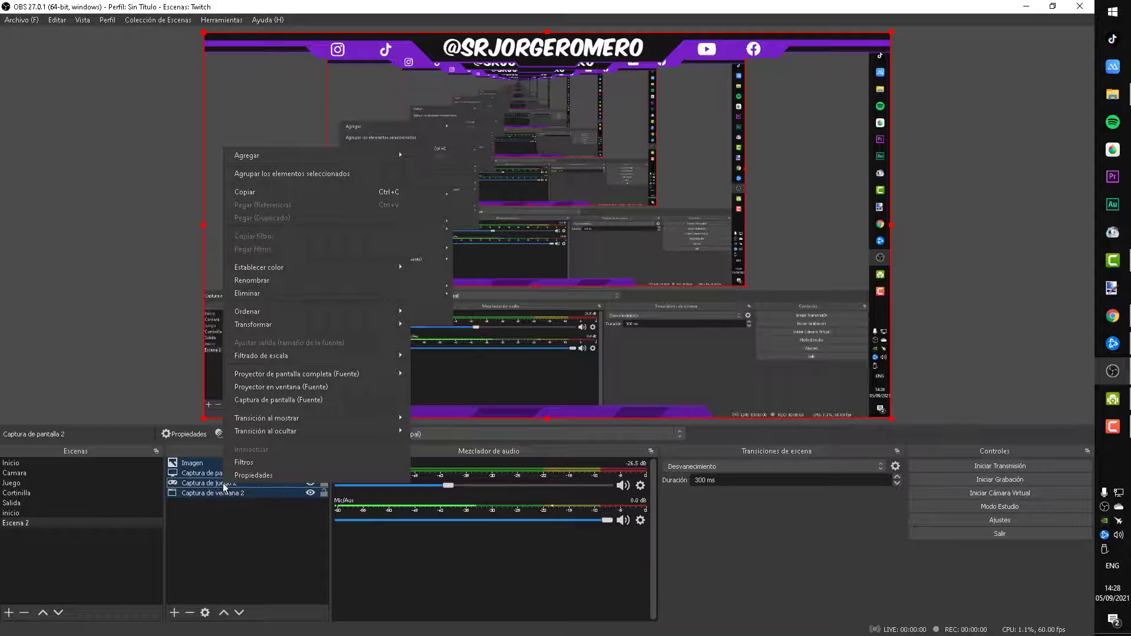
left_click(292, 292)
left_click(580, 338)
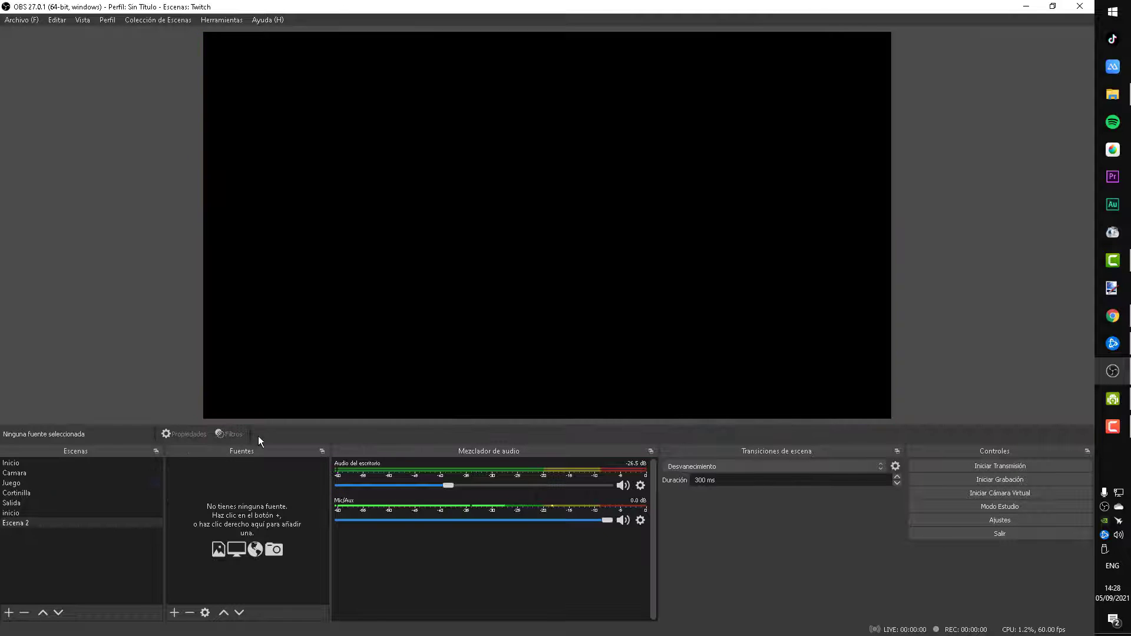
- Examine the Cortinilla scene and how its SalidaXD, Chat and Alertas sources are placed
left_click(30, 494)
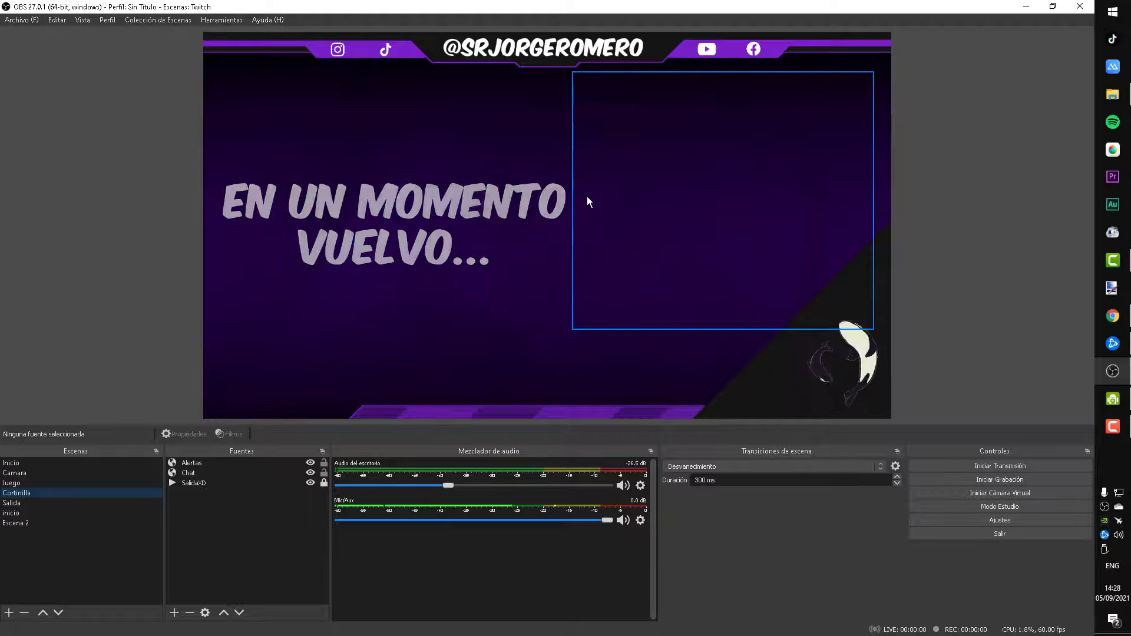
left_click(200, 483)
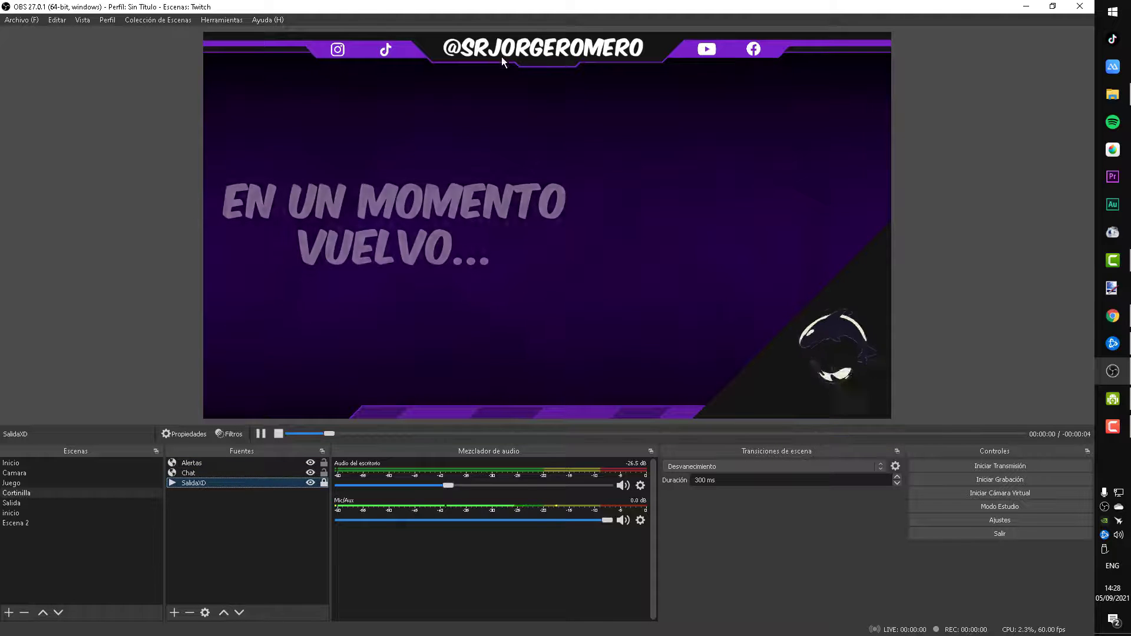
left_click(207, 474)
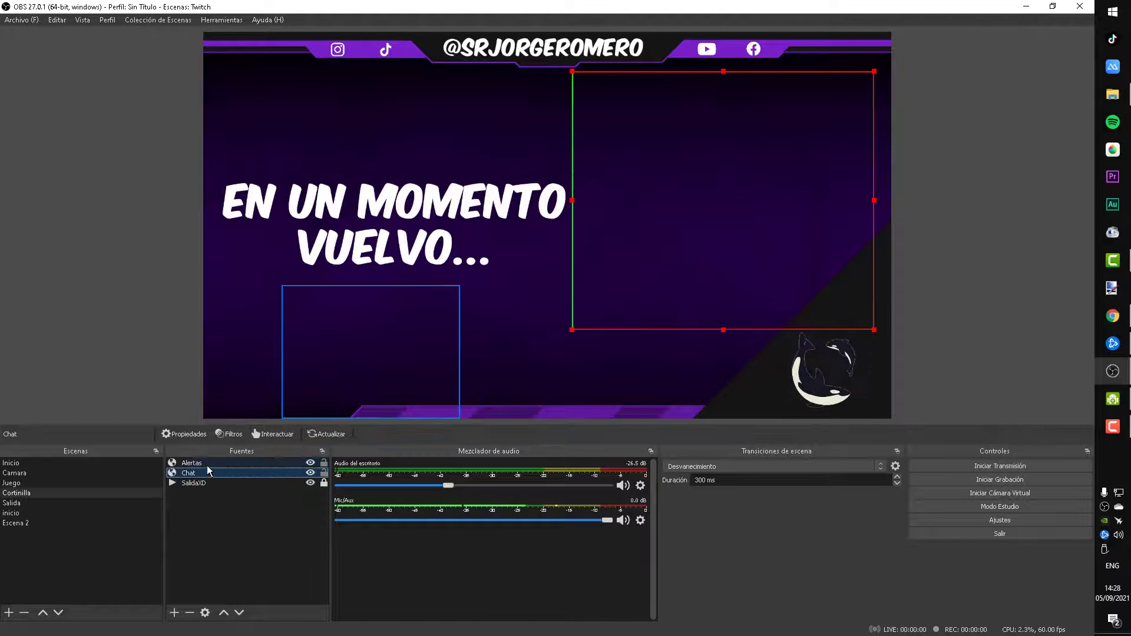
left_click(206, 464)
- Add a new media source to Escena 2 that plays cortinilla.mp4 from the Twitch folder in a loop
left_click(52, 523)
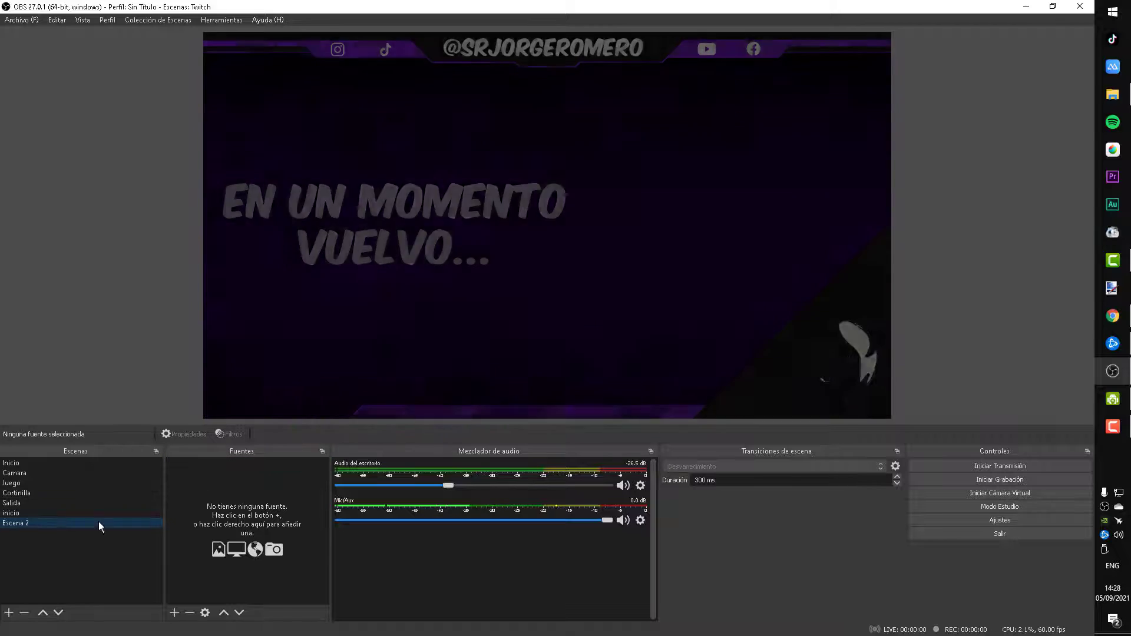
left_click(174, 612)
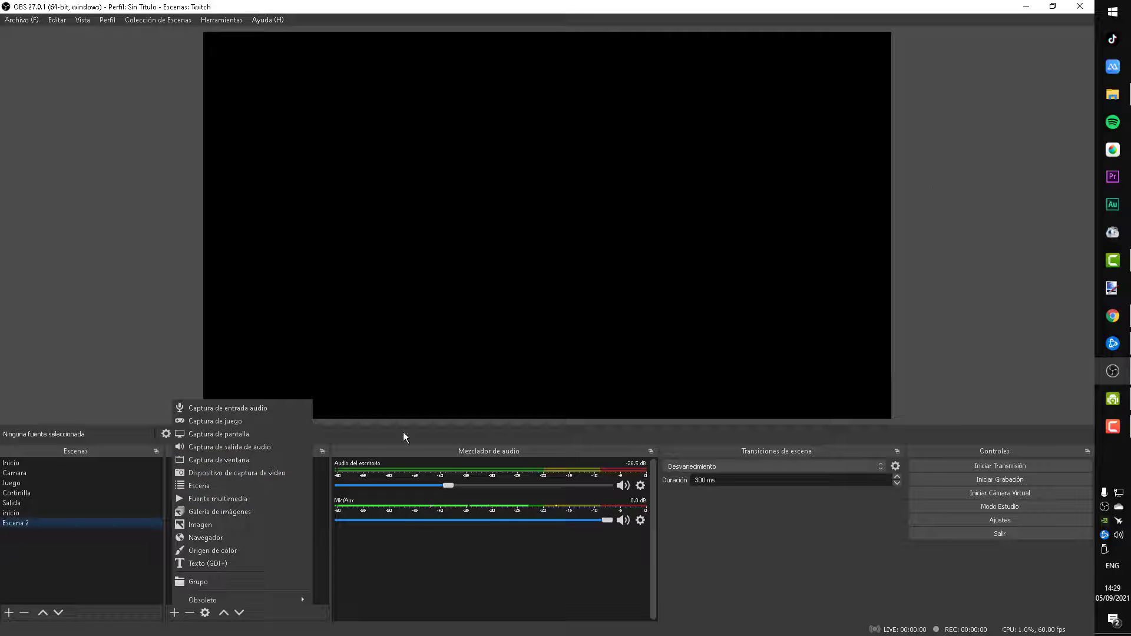
left_click(244, 498)
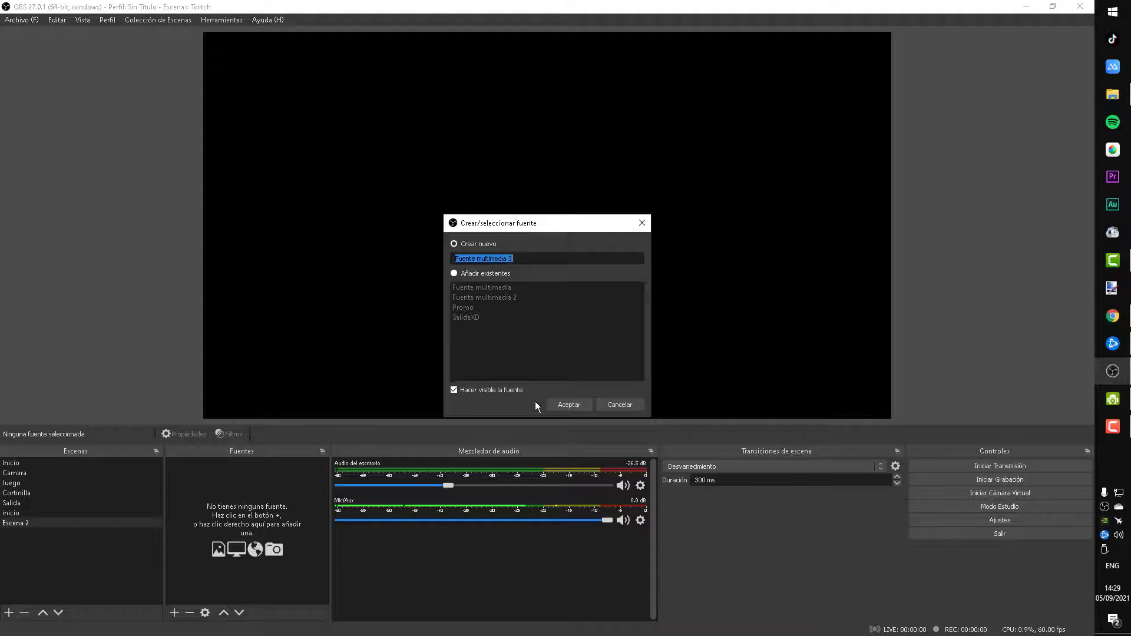
left_click(568, 403)
left_click(703, 386)
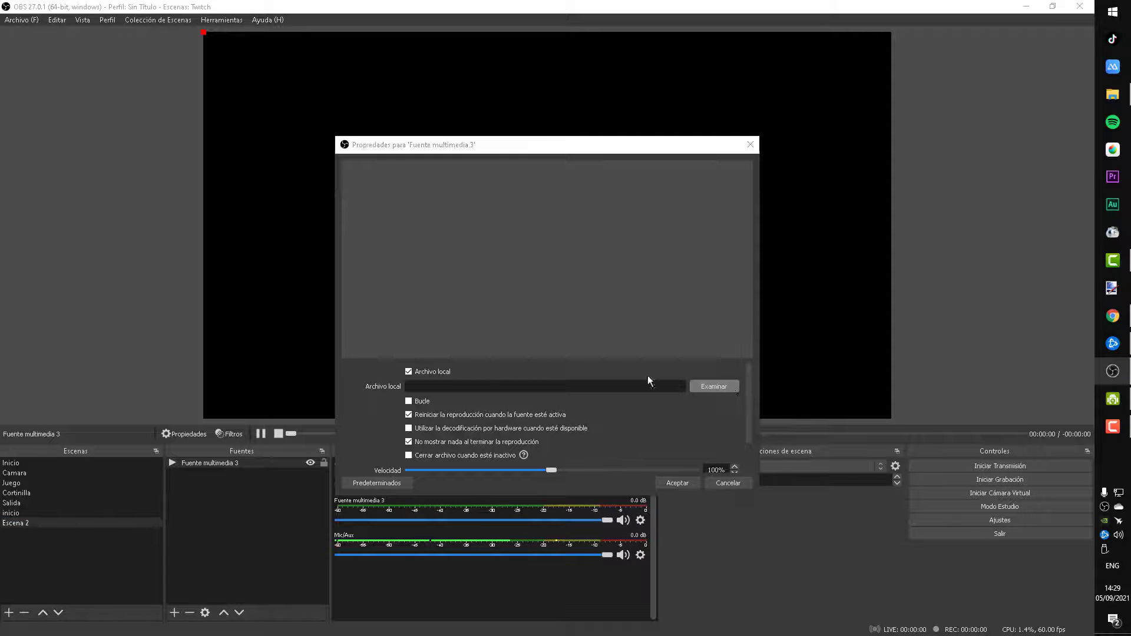
double_click(606, 259)
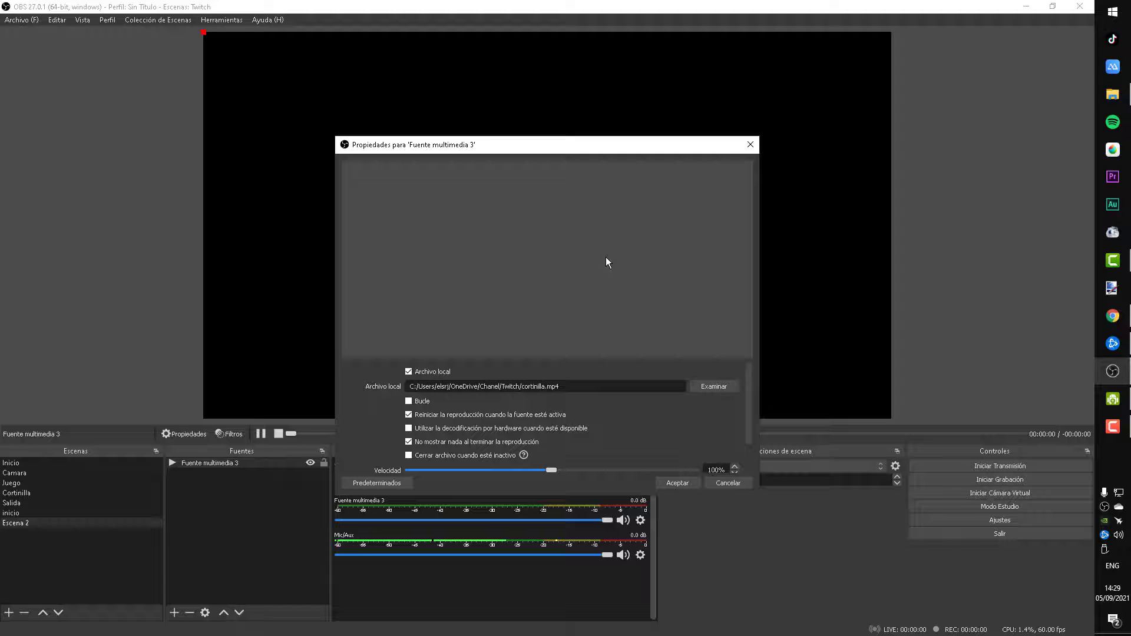
left_click(676, 483)
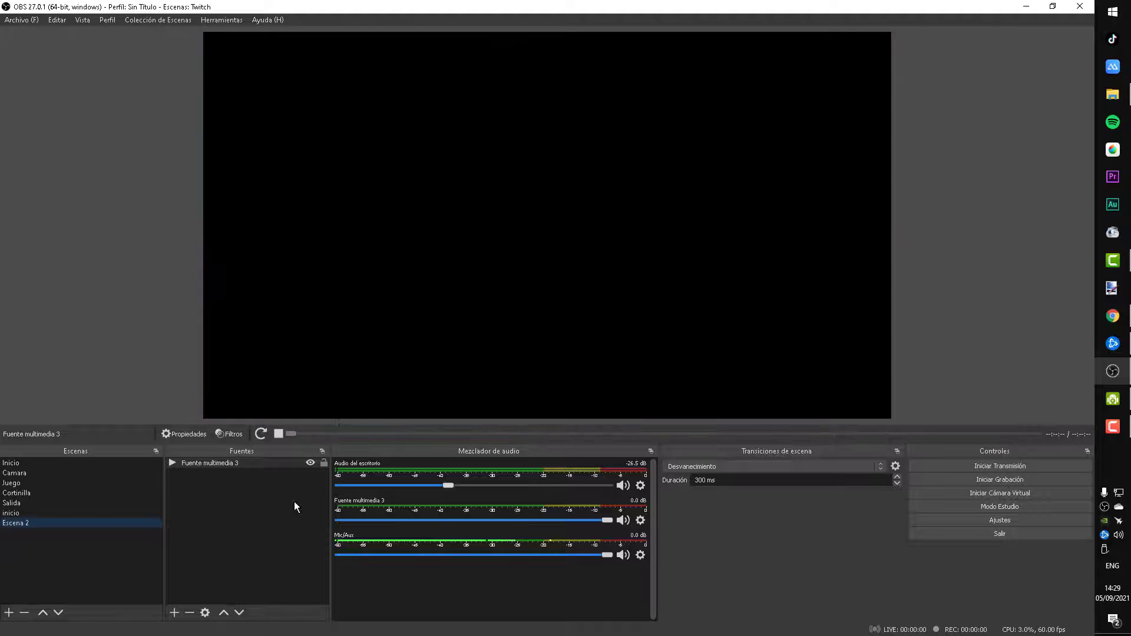
double_click(241, 462)
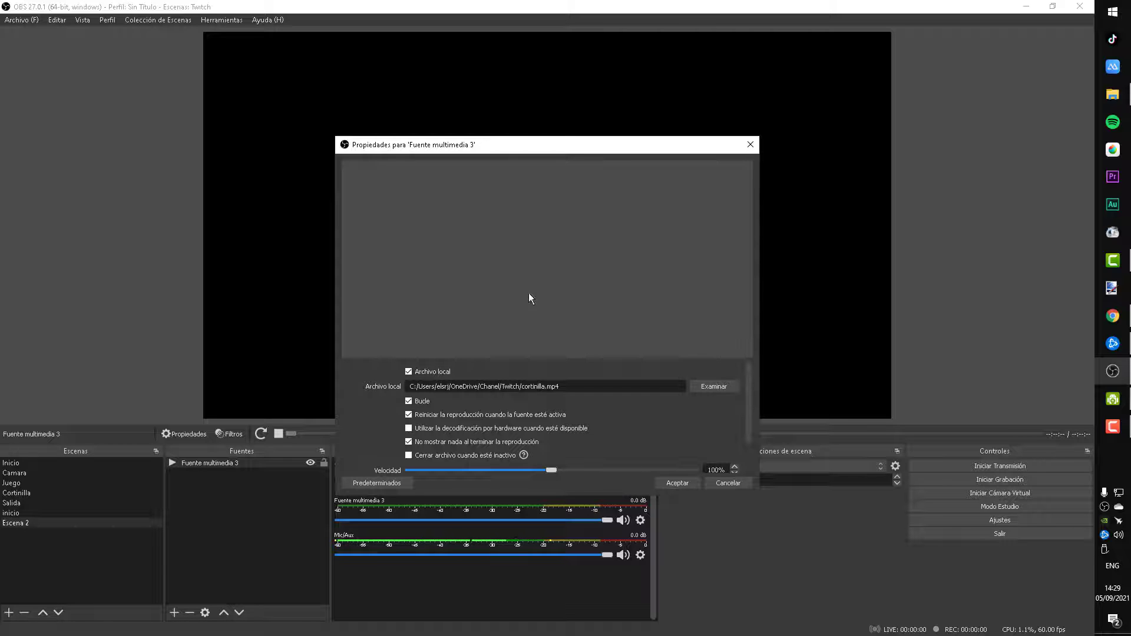
left_click(690, 484)
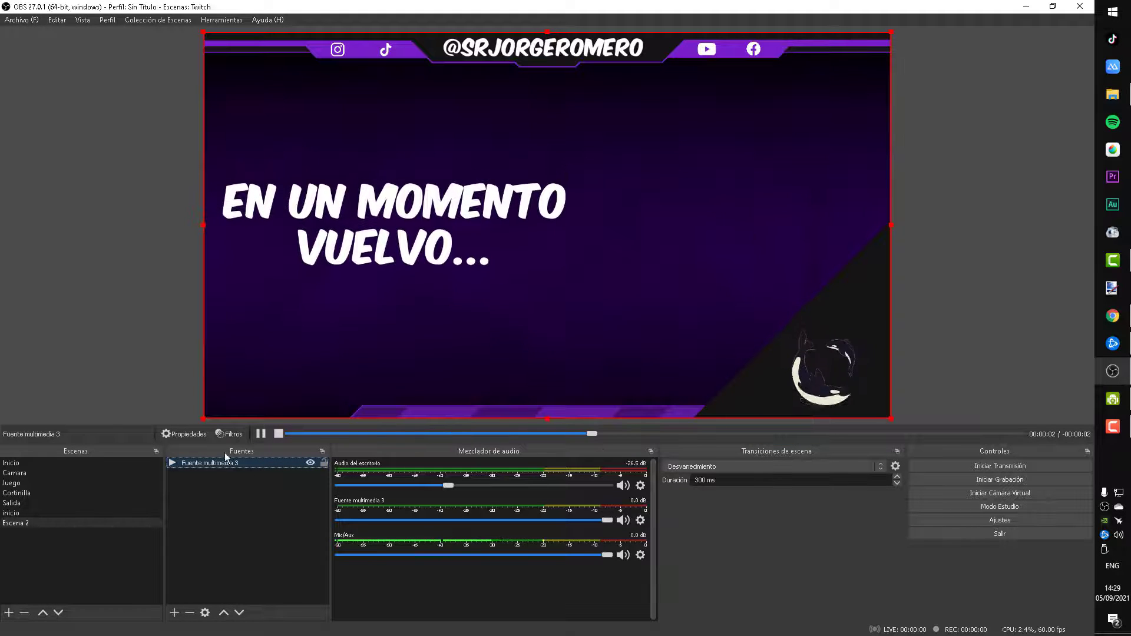
- Delete the cortinilla.mp4 media source from Escena 2
right_click(259, 463)
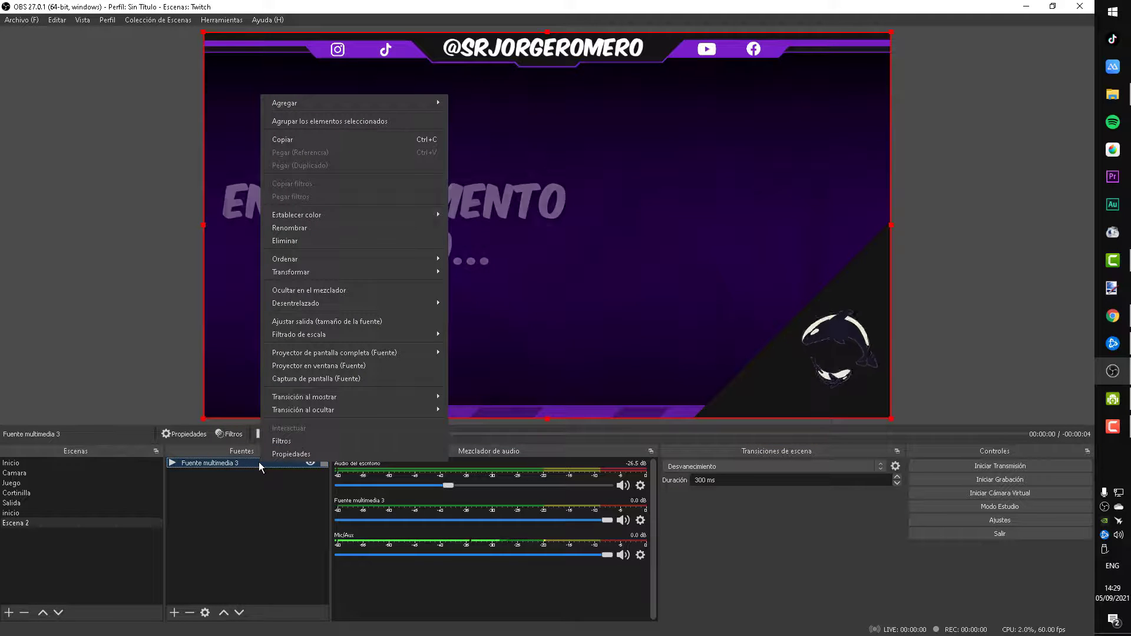
left_click(288, 241)
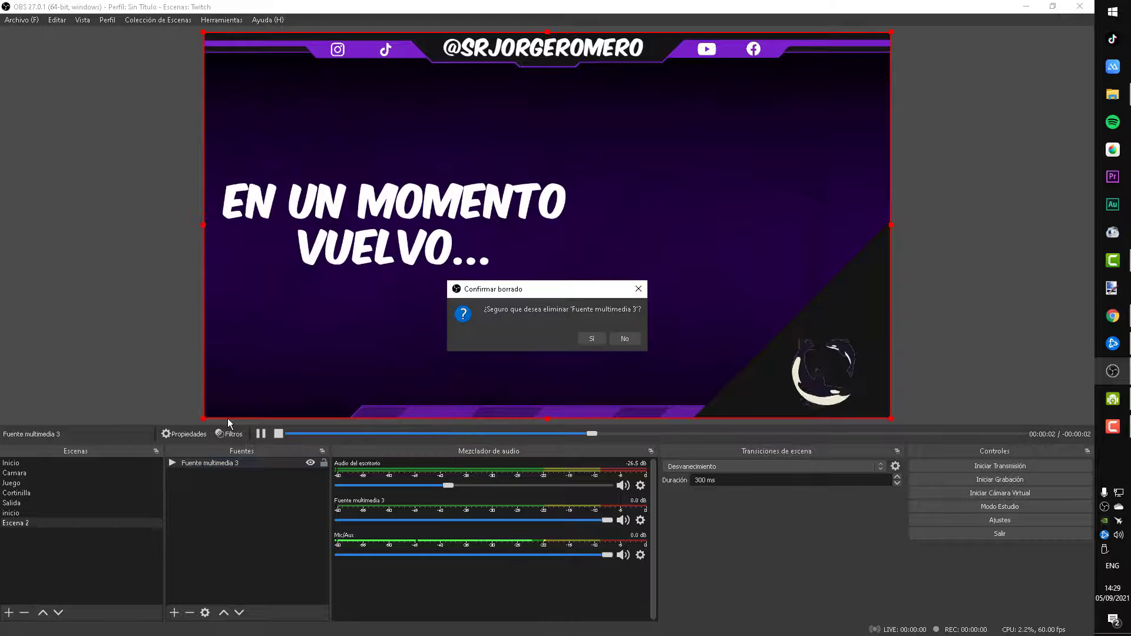
left_click(585, 341)
- Examine the Salida scene, its Finalizando text and frontal image, and the available source types
left_click(84, 503)
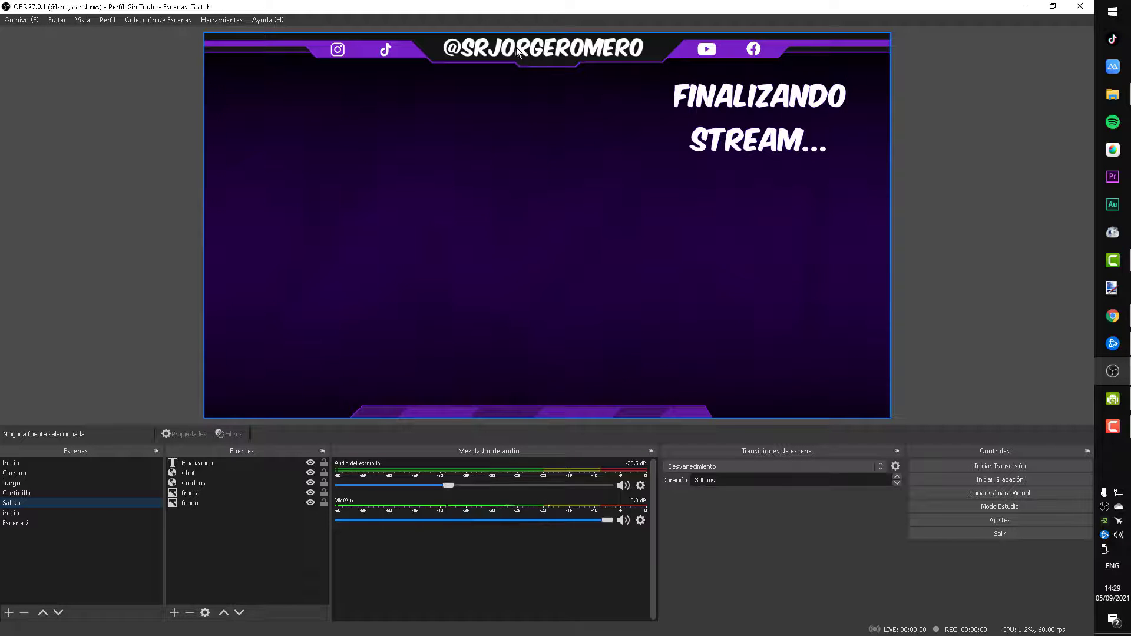
left_click(733, 144)
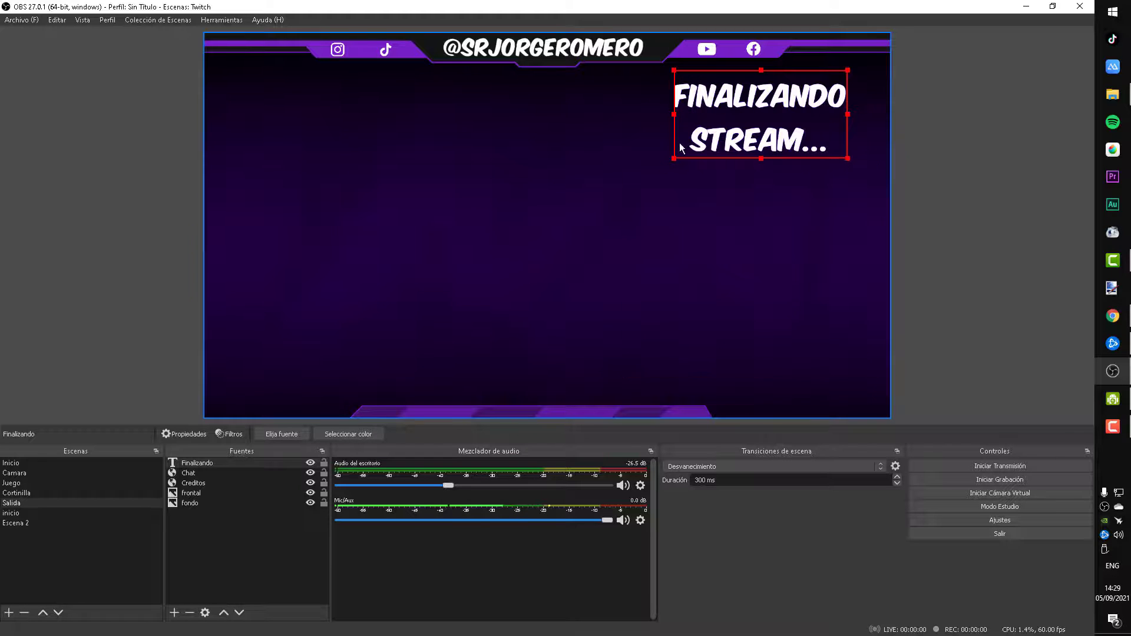
left_click(175, 612)
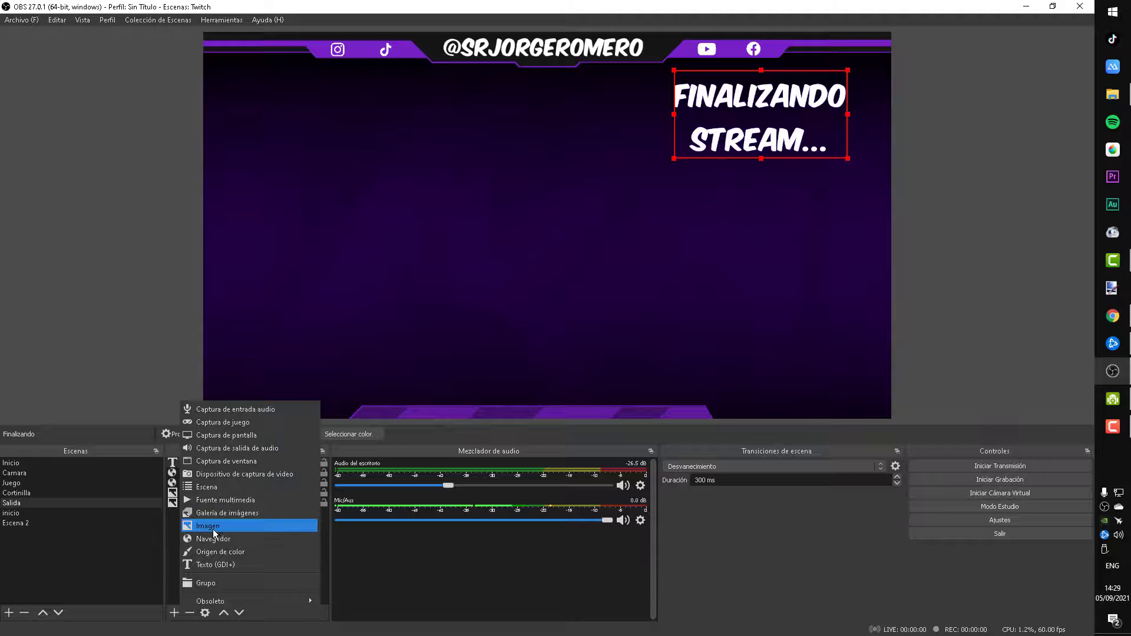
left_click(143, 532)
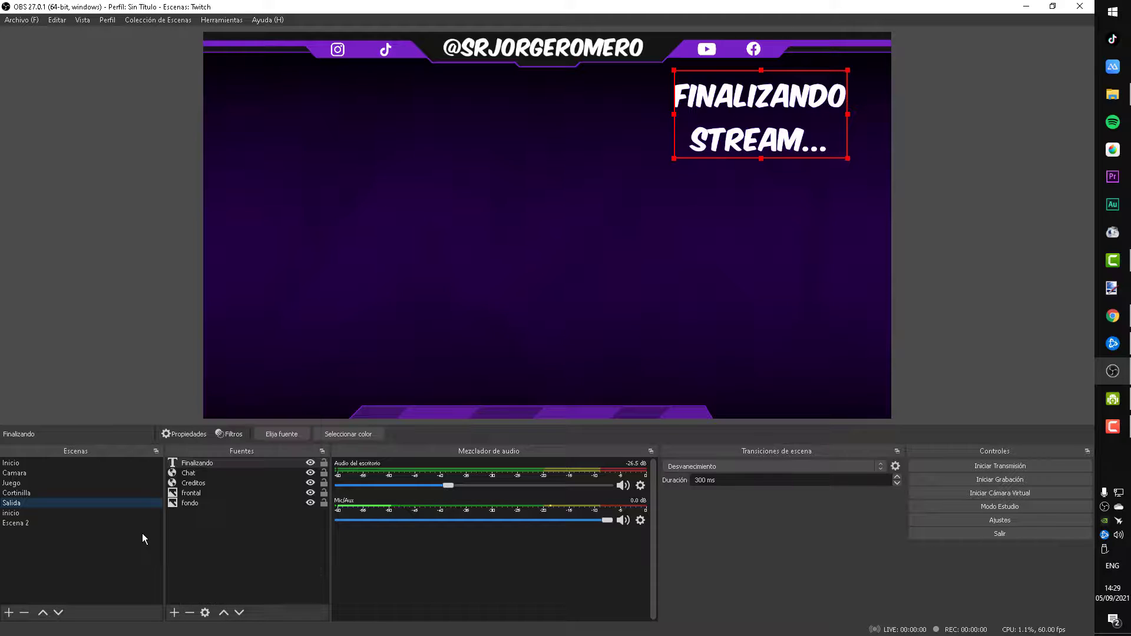
left_click(456, 53)
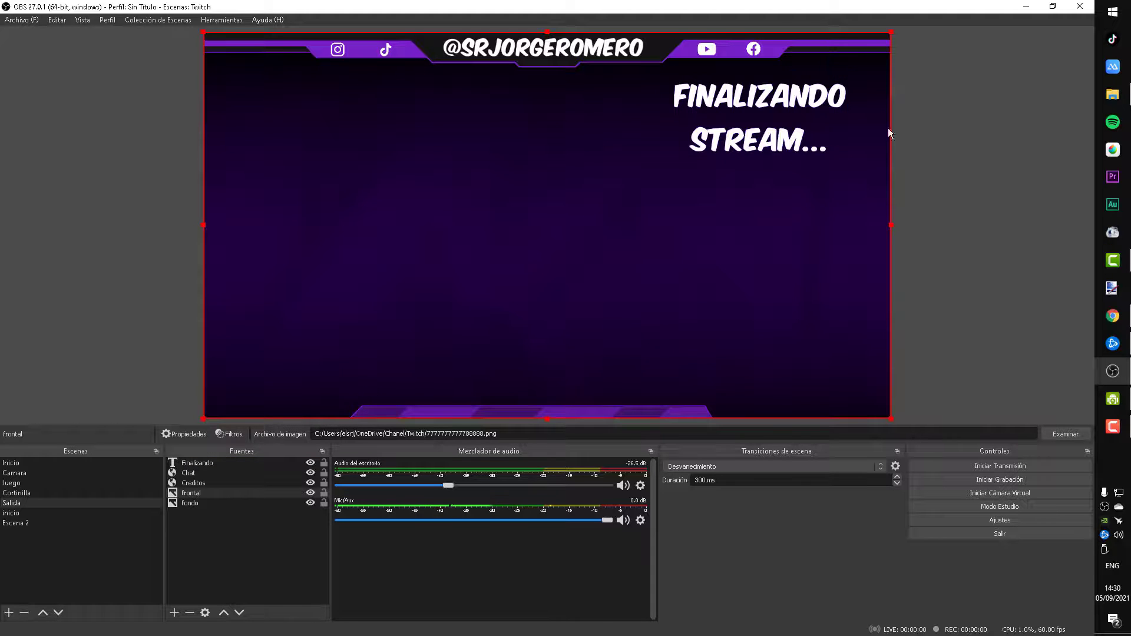
- Add a new text source reading "terminando directo" to the Salida scene and shrink it near the middle of the canvas
left_click(174, 613)
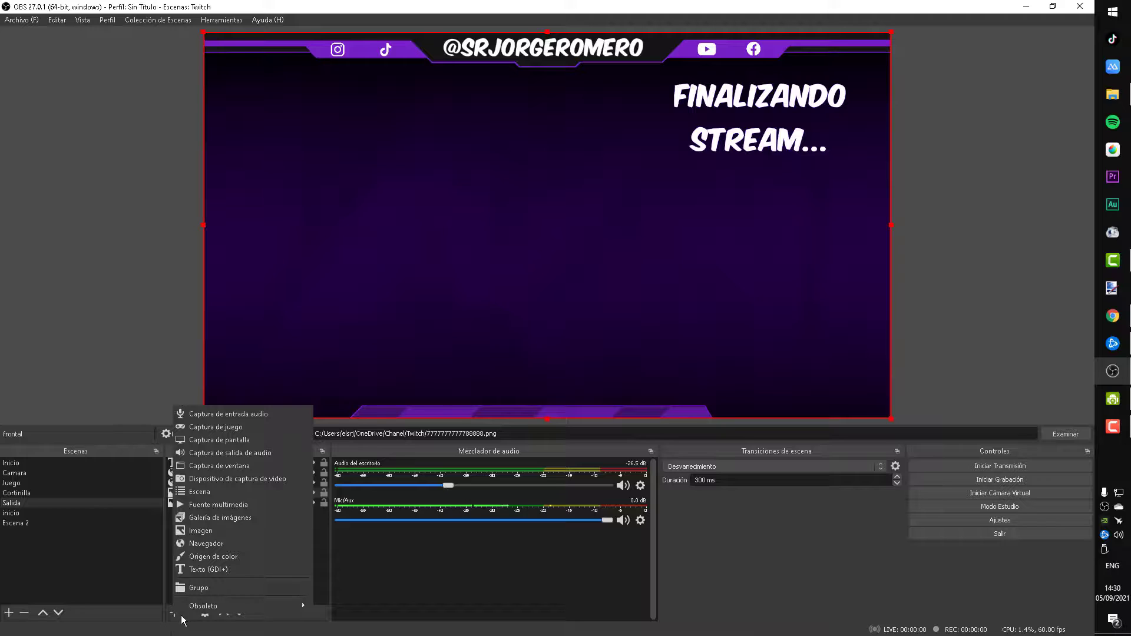
left_click(209, 569)
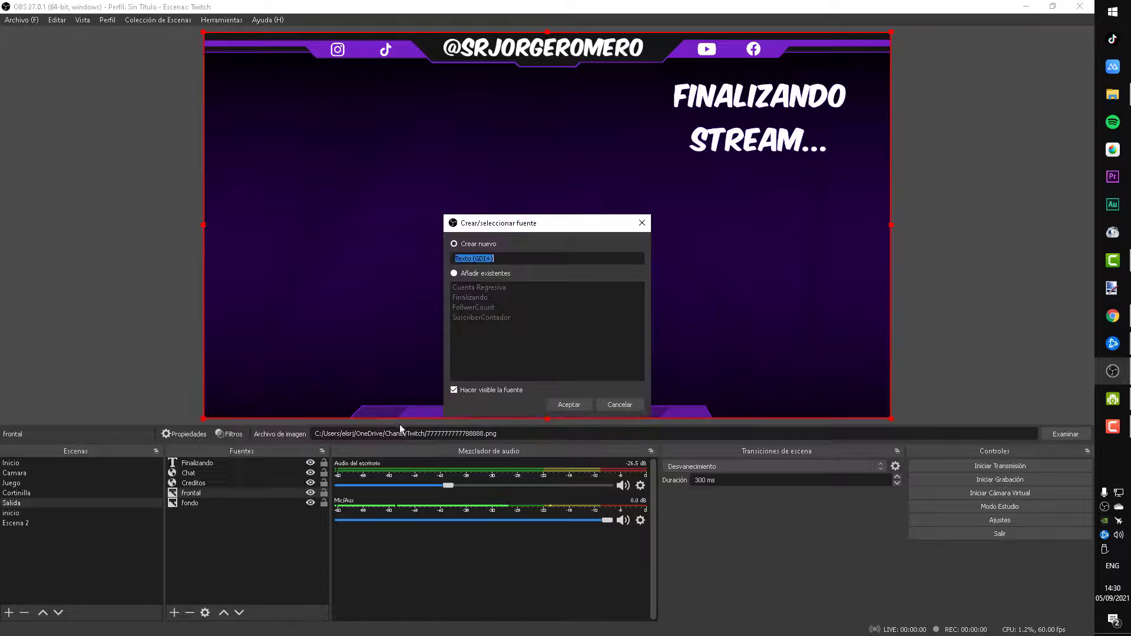
left_click(581, 404)
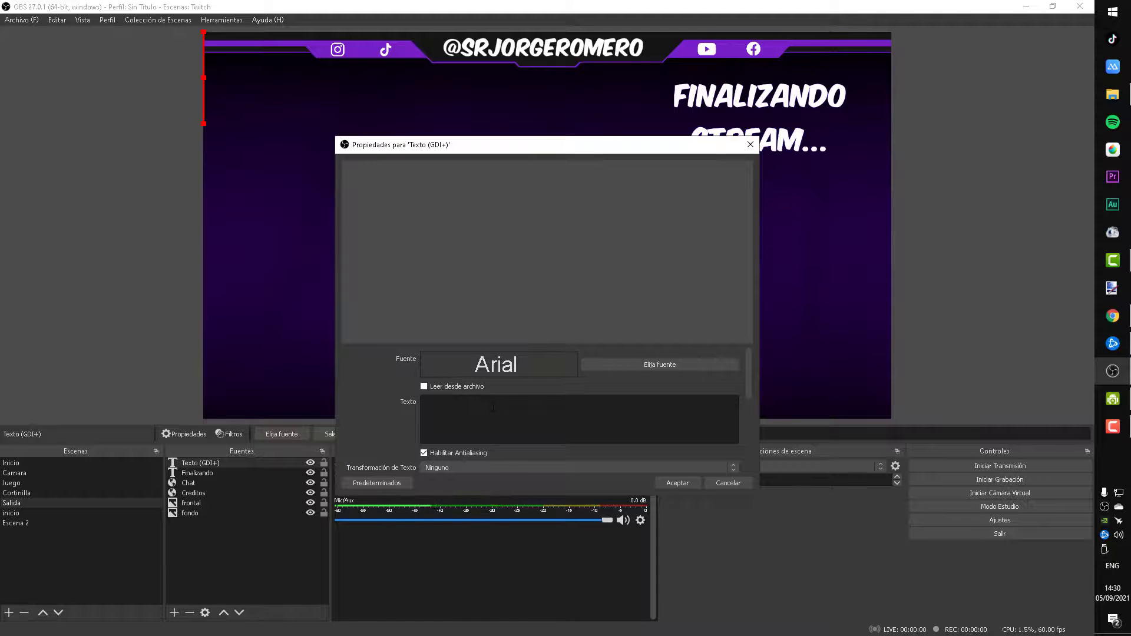
type("ter")
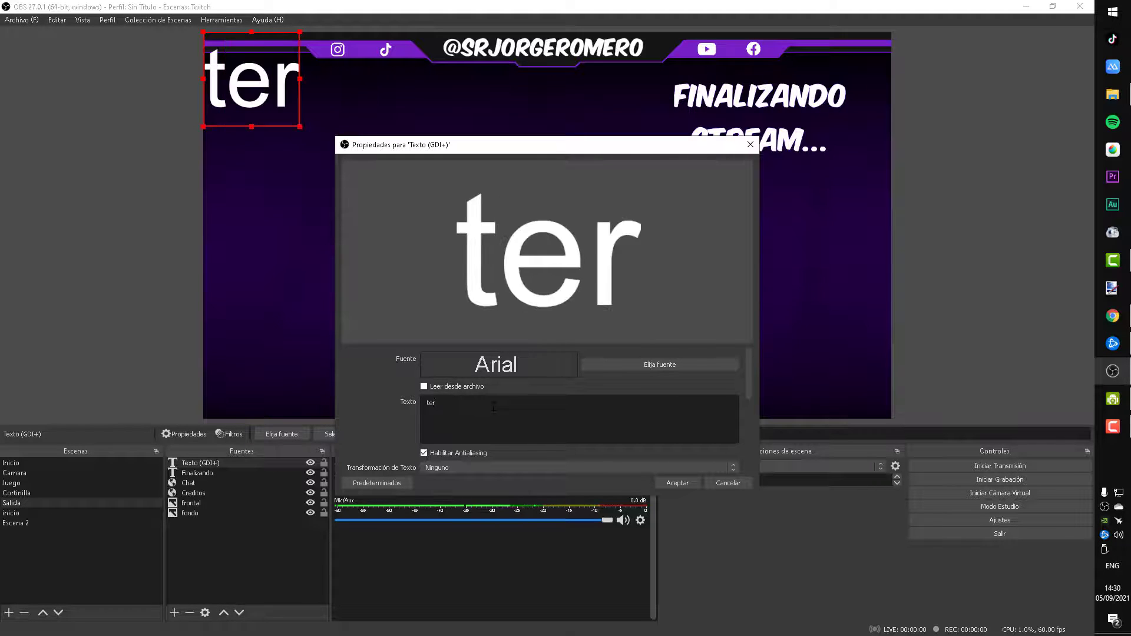
type("minan")
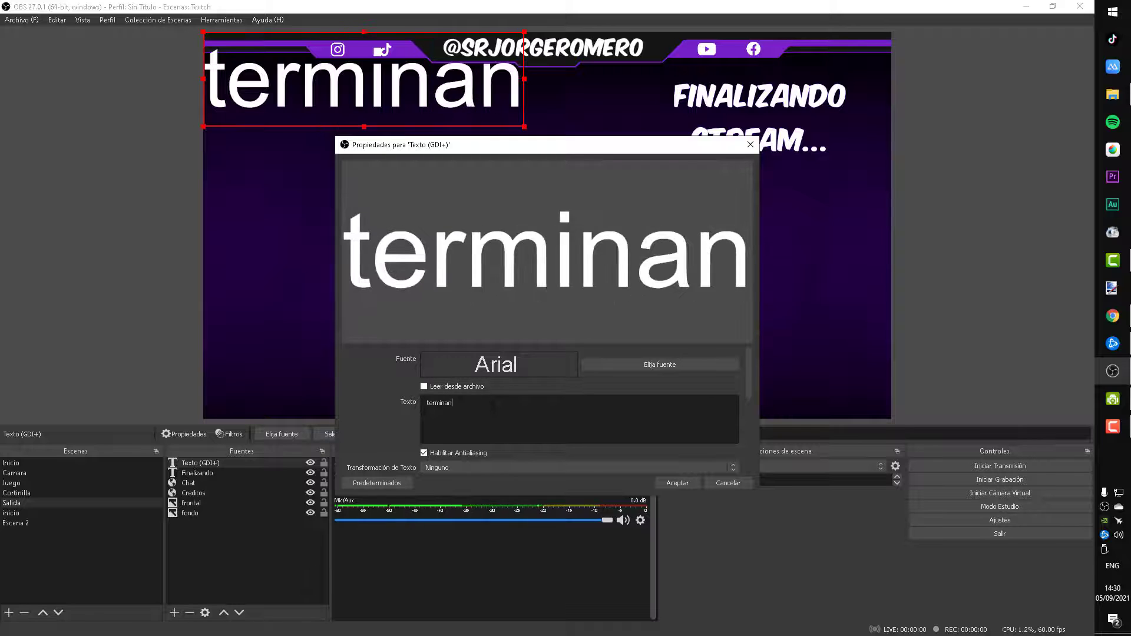
type("do d")
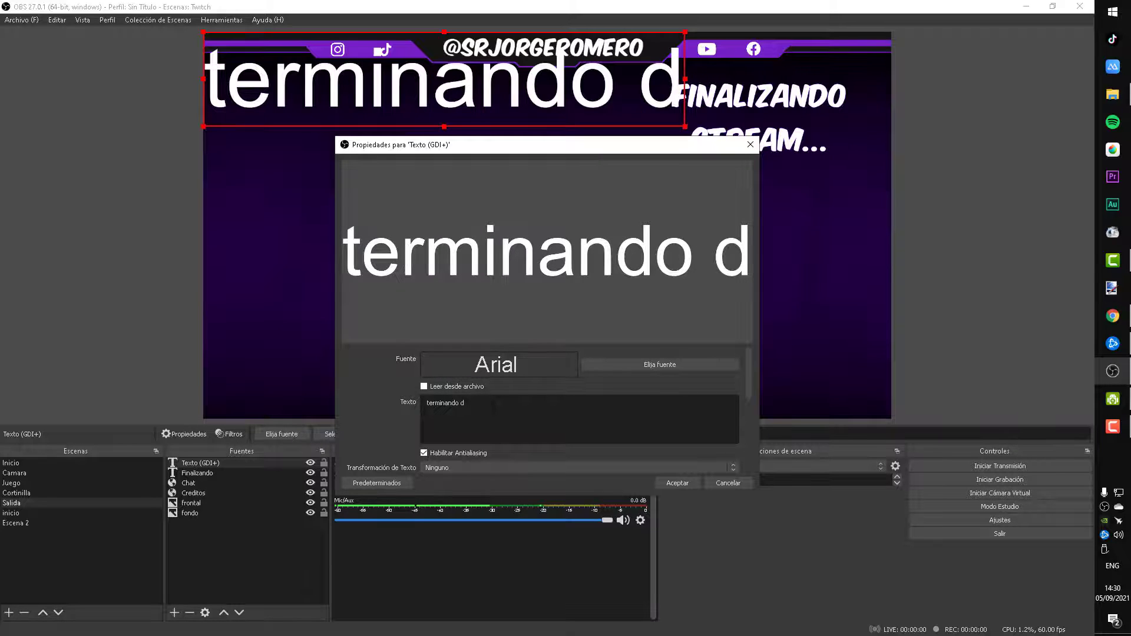
type("irect")
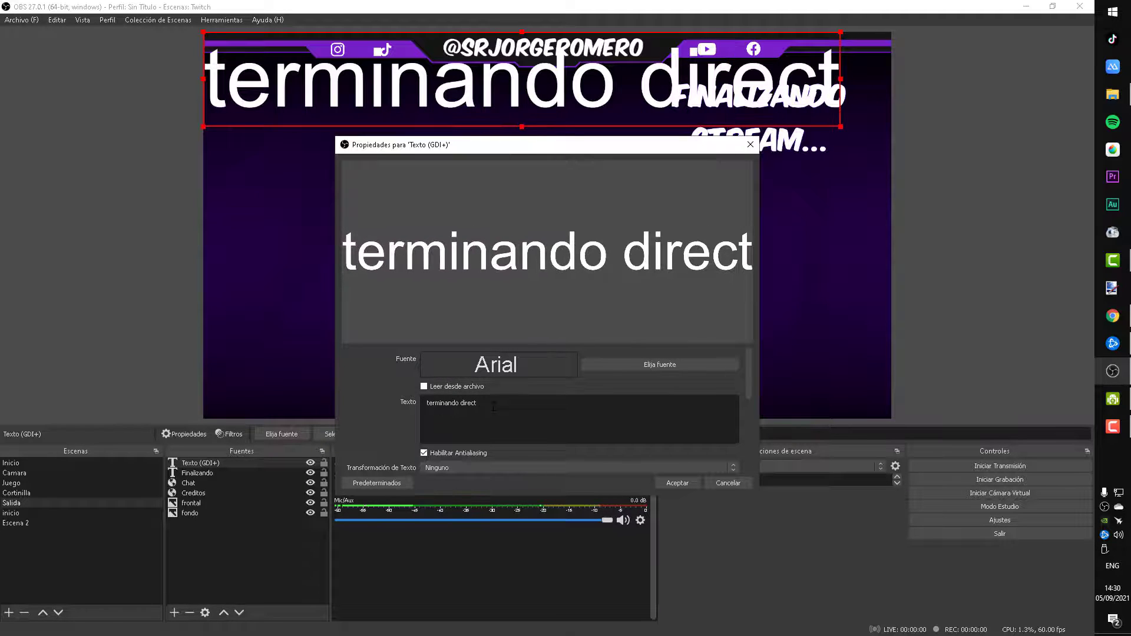
type("o")
key("Return")
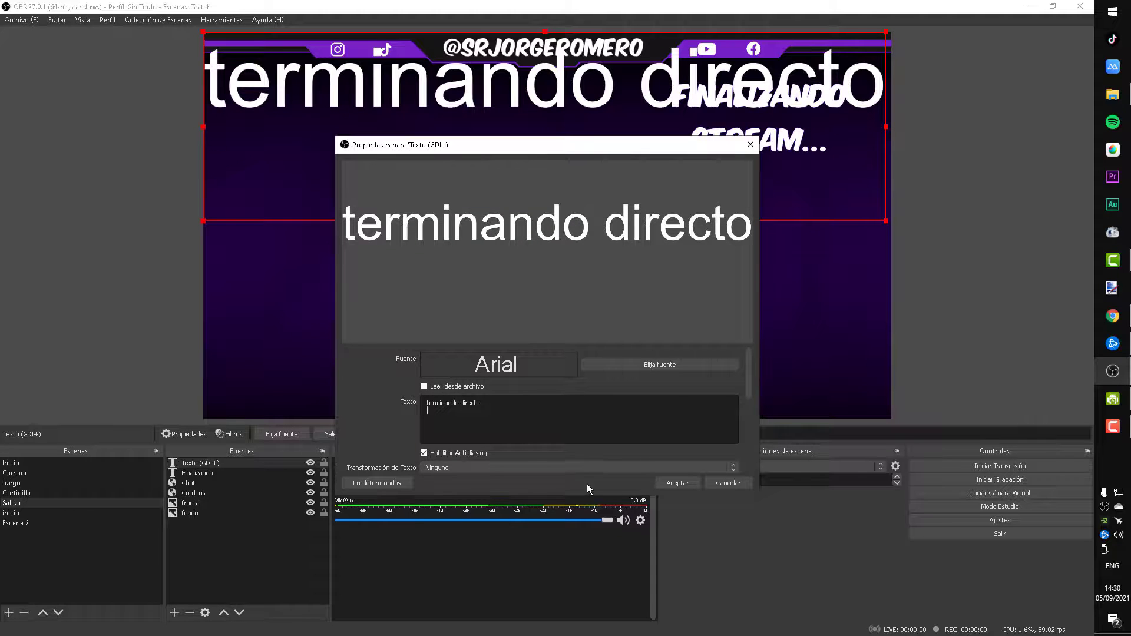
left_click(677, 483)
left_click_drag(886, 220, 542, 255)
left_click(552, 259)
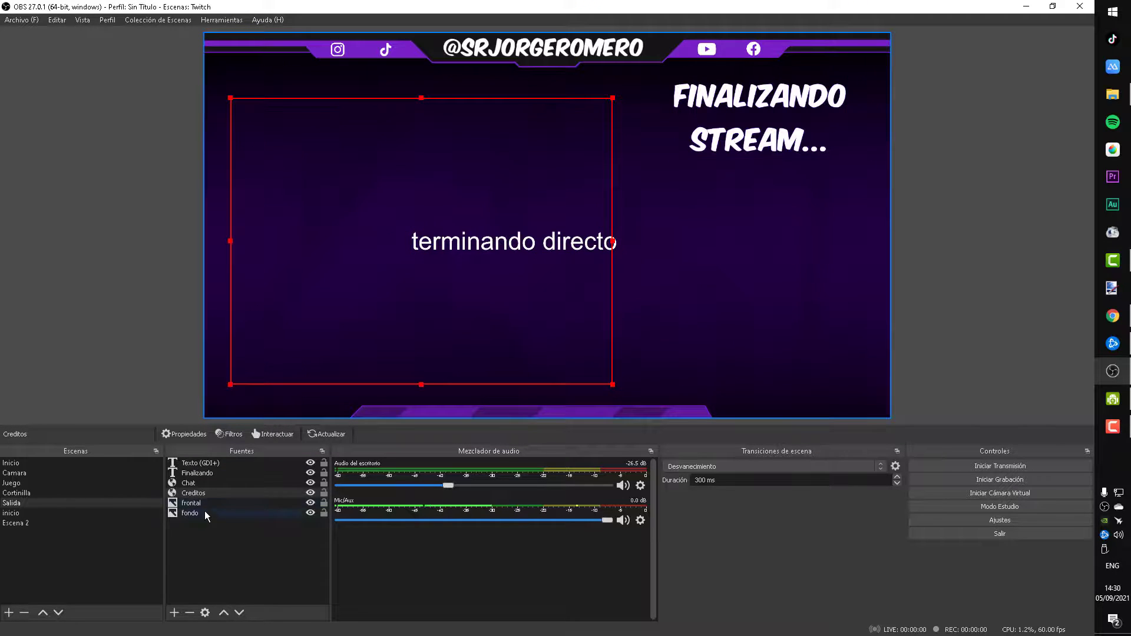
- Change the "terminando directo" text's font to Yu Gothic UI Light and move it lower on the canvas
double_click(197, 465)
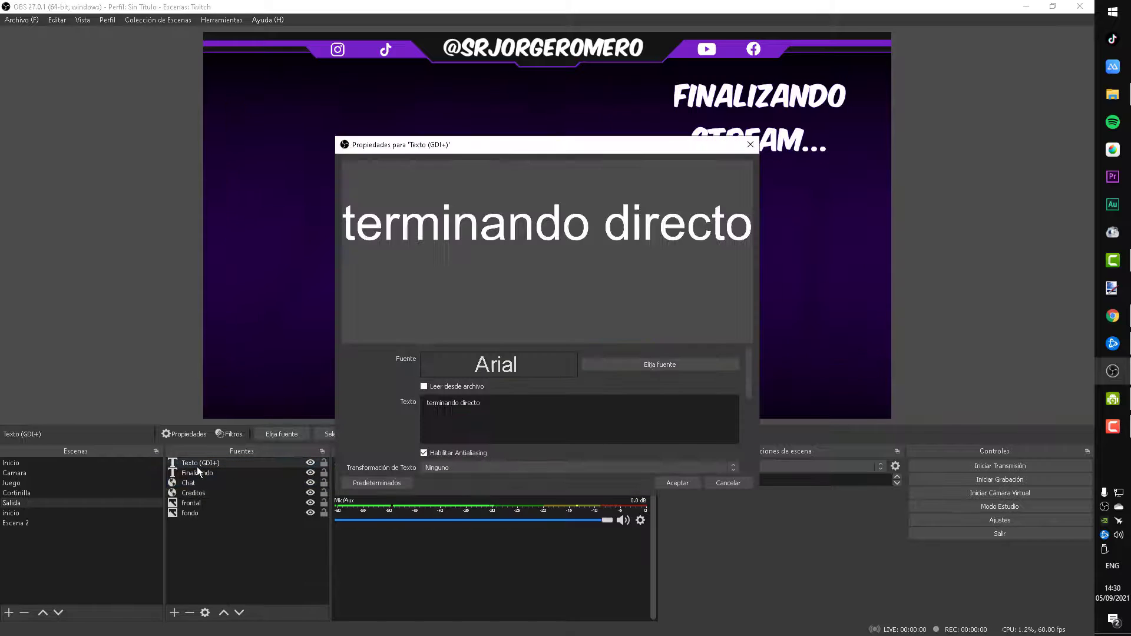
left_click(656, 366)
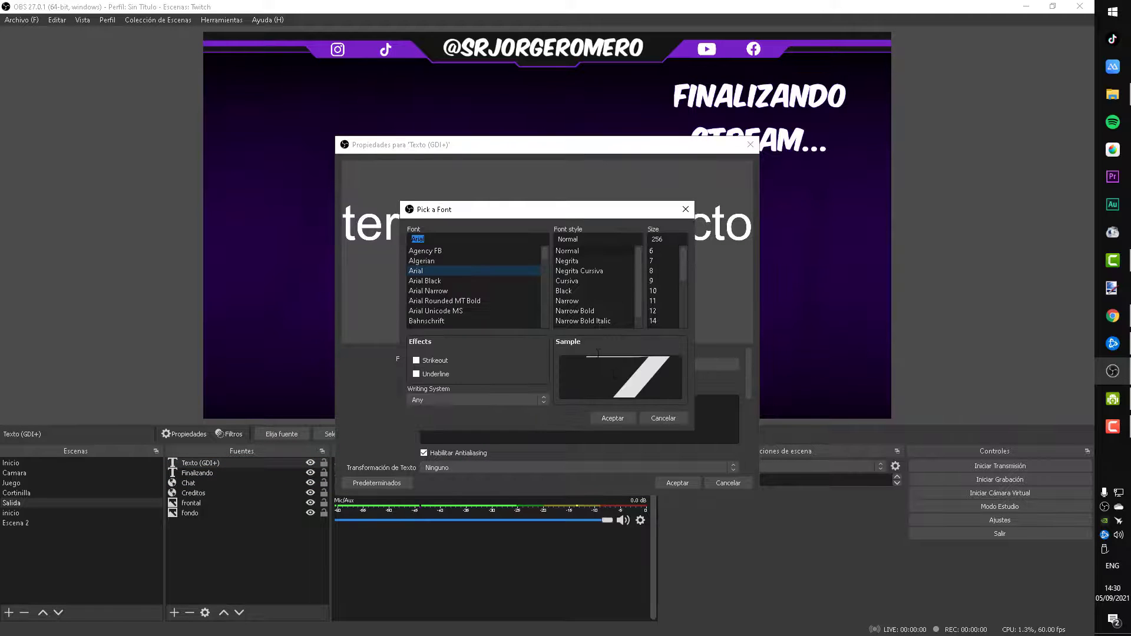
scroll(427, 288, "down", 20)
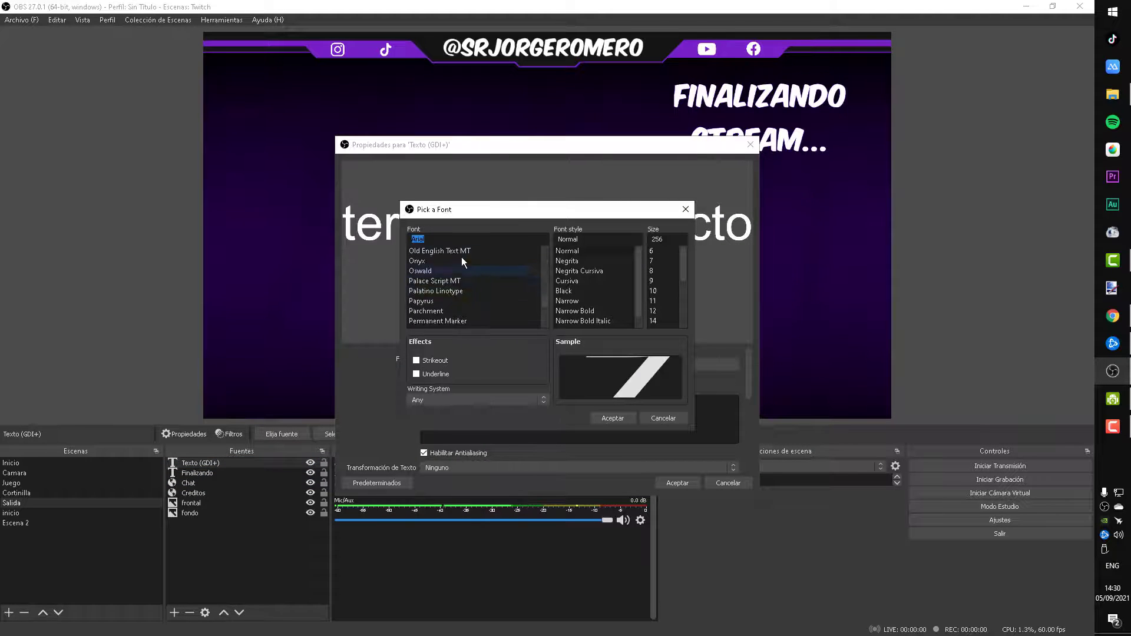
scroll(449, 298, "down", 15)
left_click(448, 301)
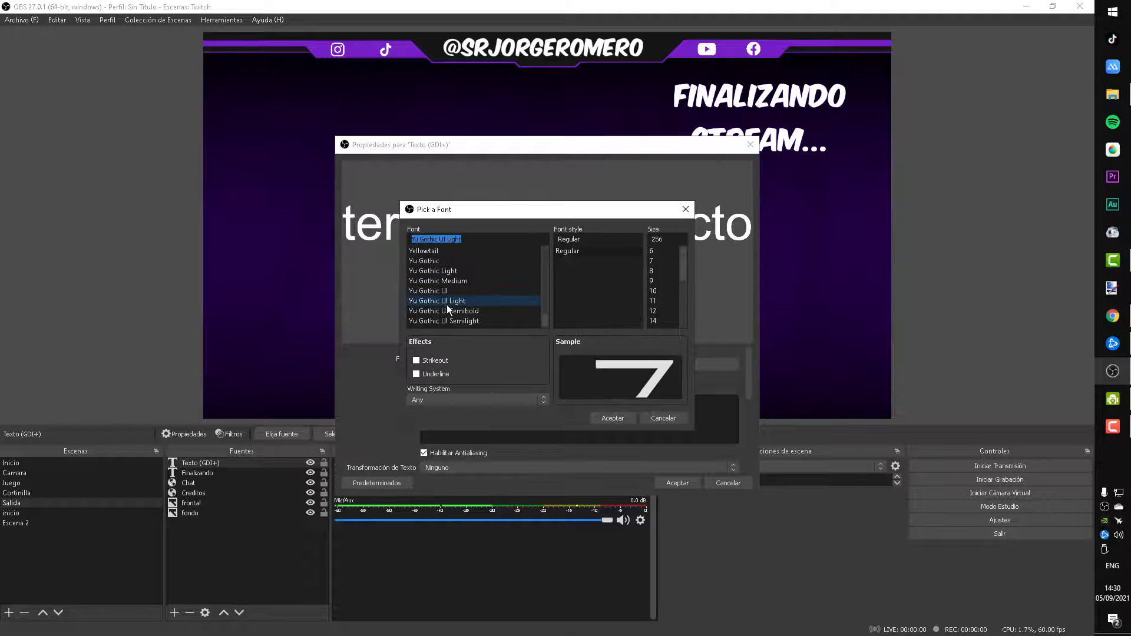
left_click(613, 418)
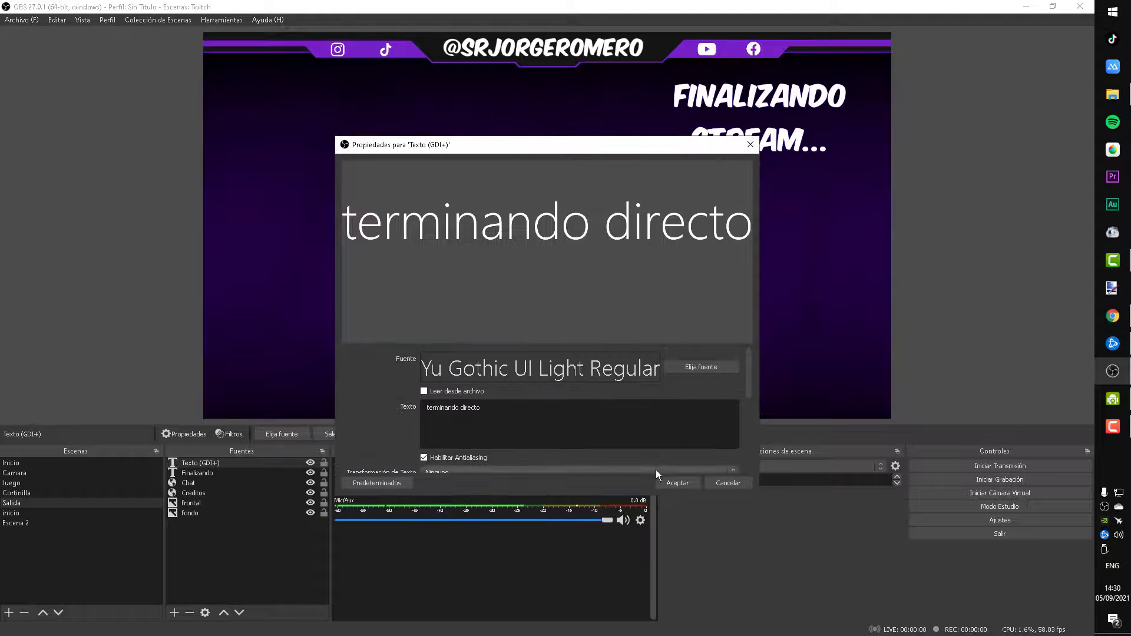
left_click(677, 482)
left_click_drag(522, 268, 470, 312)
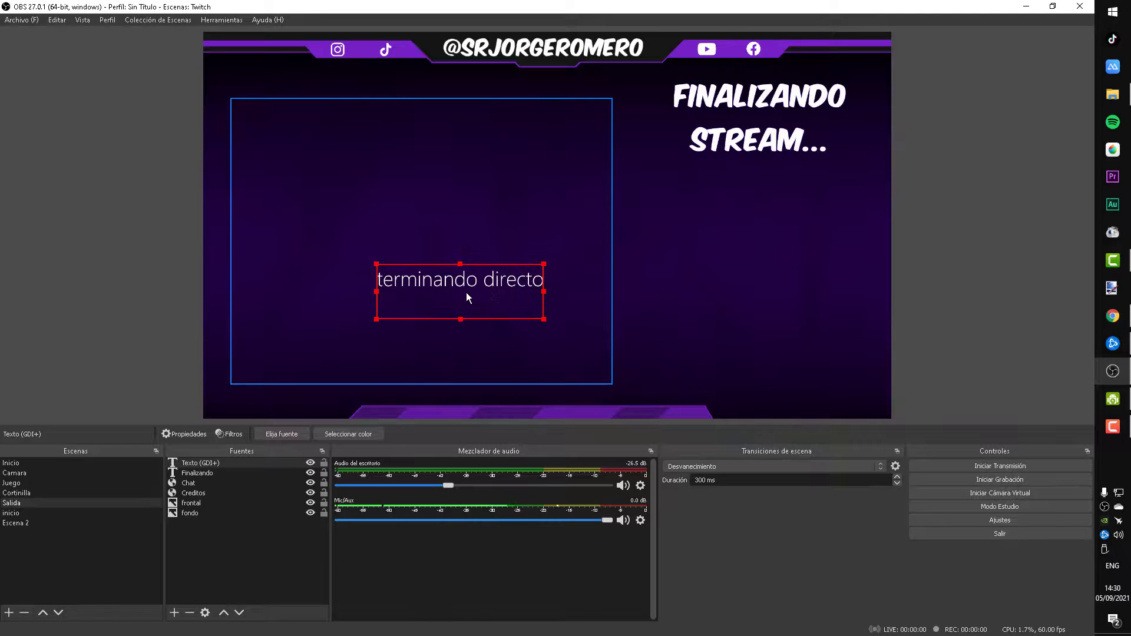
- Delete the "terminando directo" text source from the Salida scene
key("Delete")
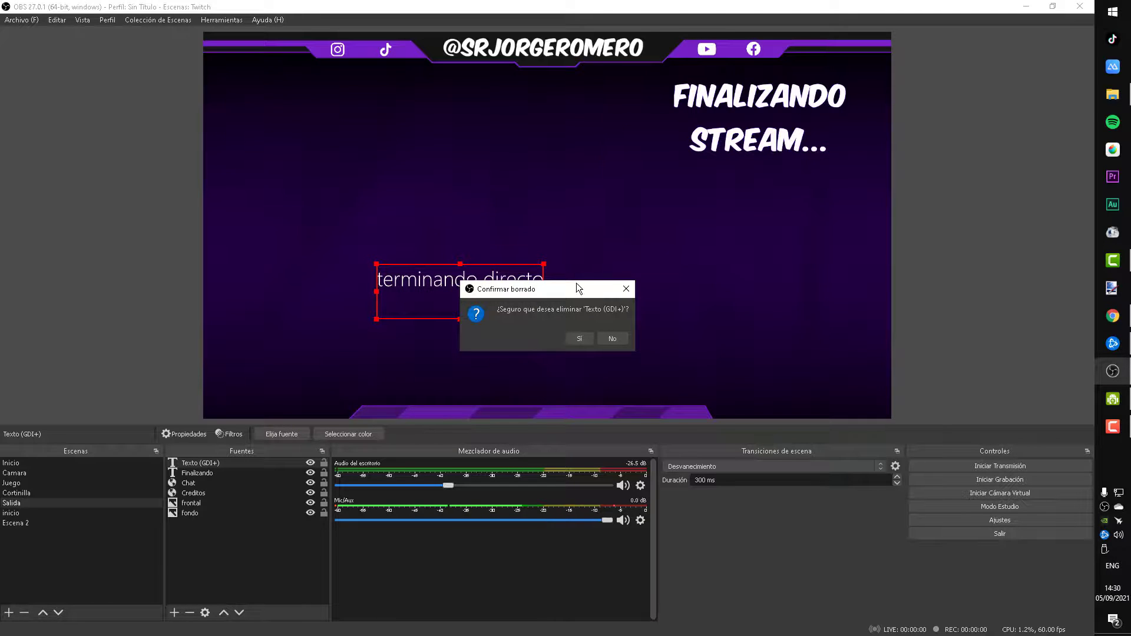
left_click(586, 341)
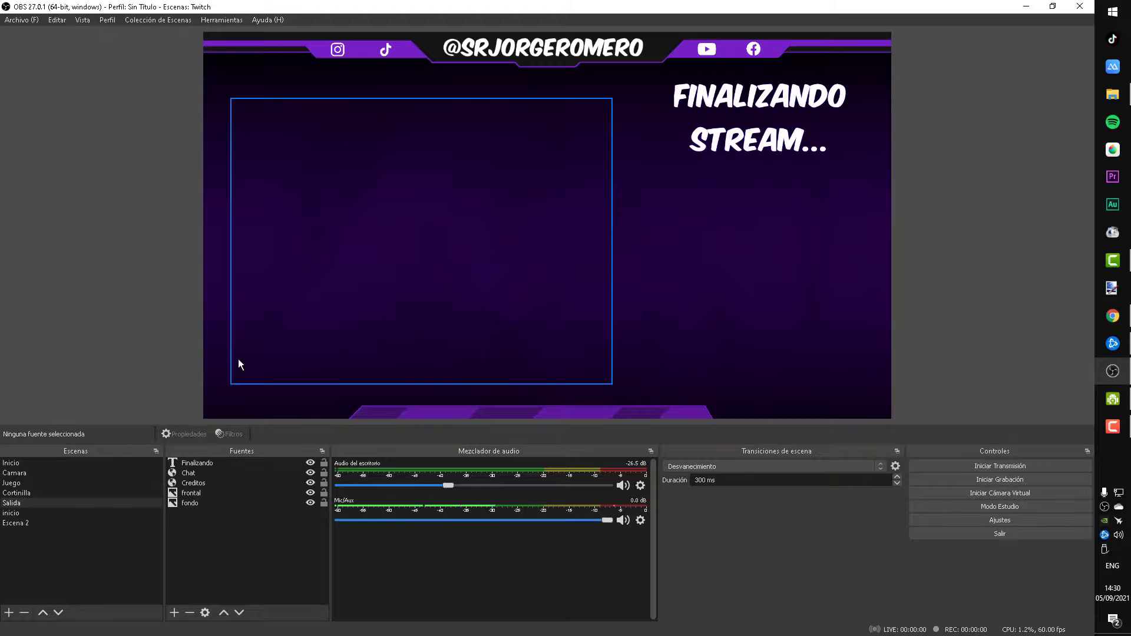
- Delete the practice scenes inicio and Escena 2 from the scene collection
left_click(23, 513)
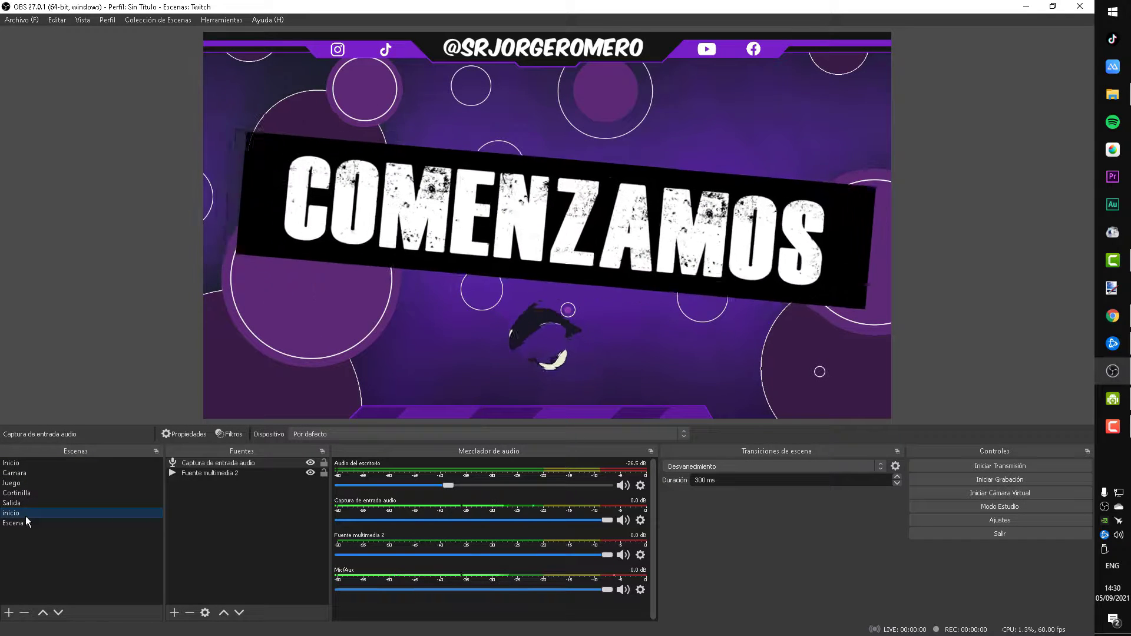
right_click(26, 516)
left_click(68, 377)
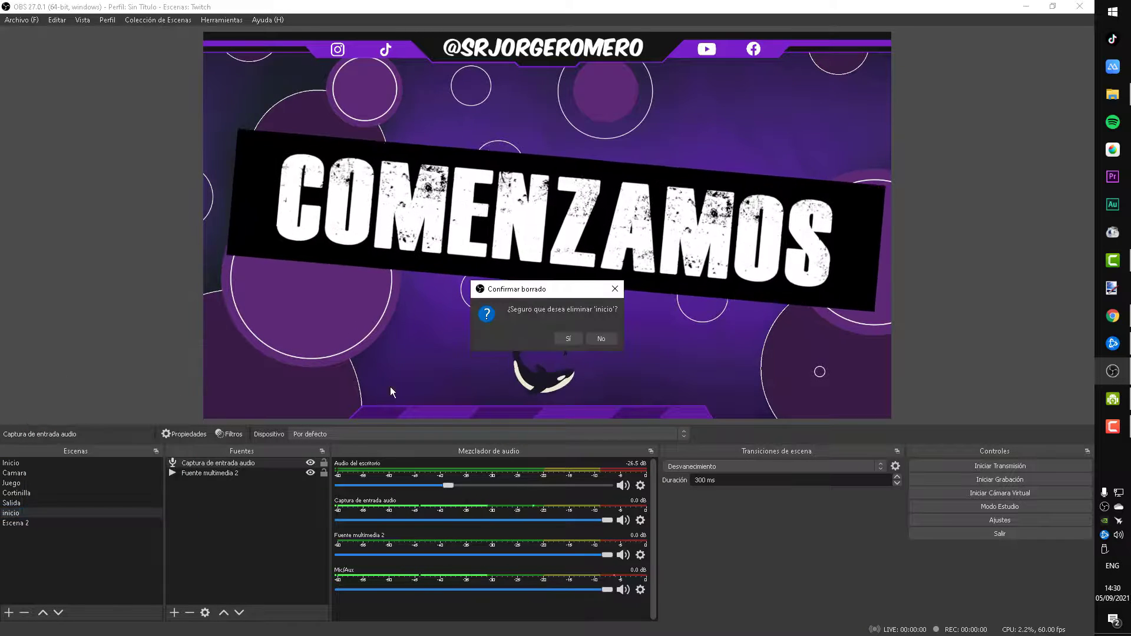
left_click(602, 337)
right_click(26, 515)
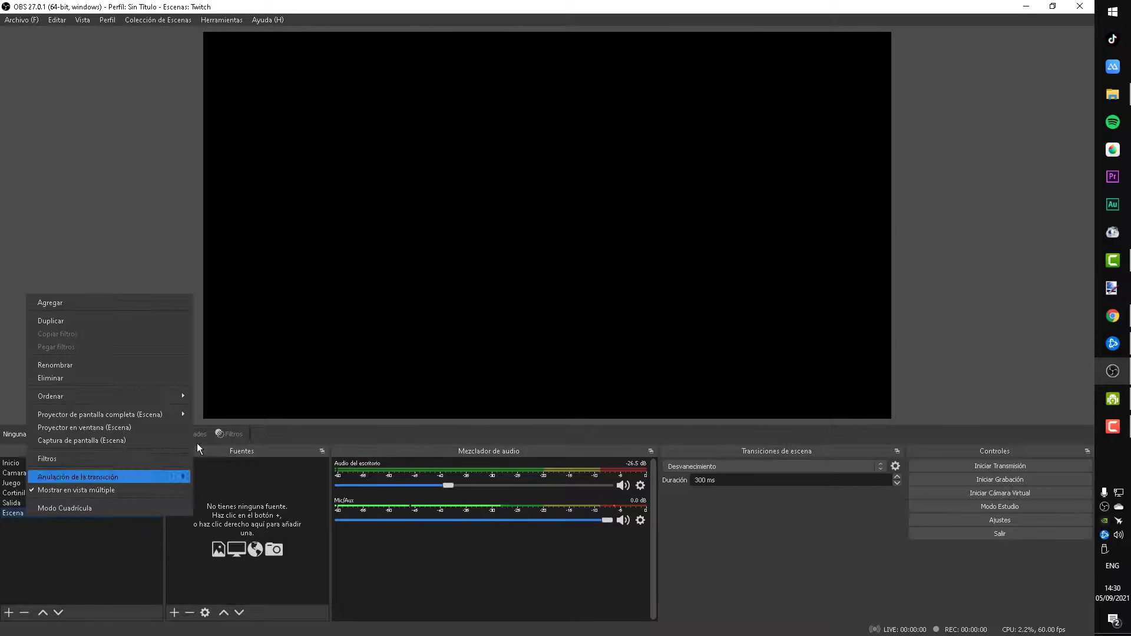
left_click(131, 376)
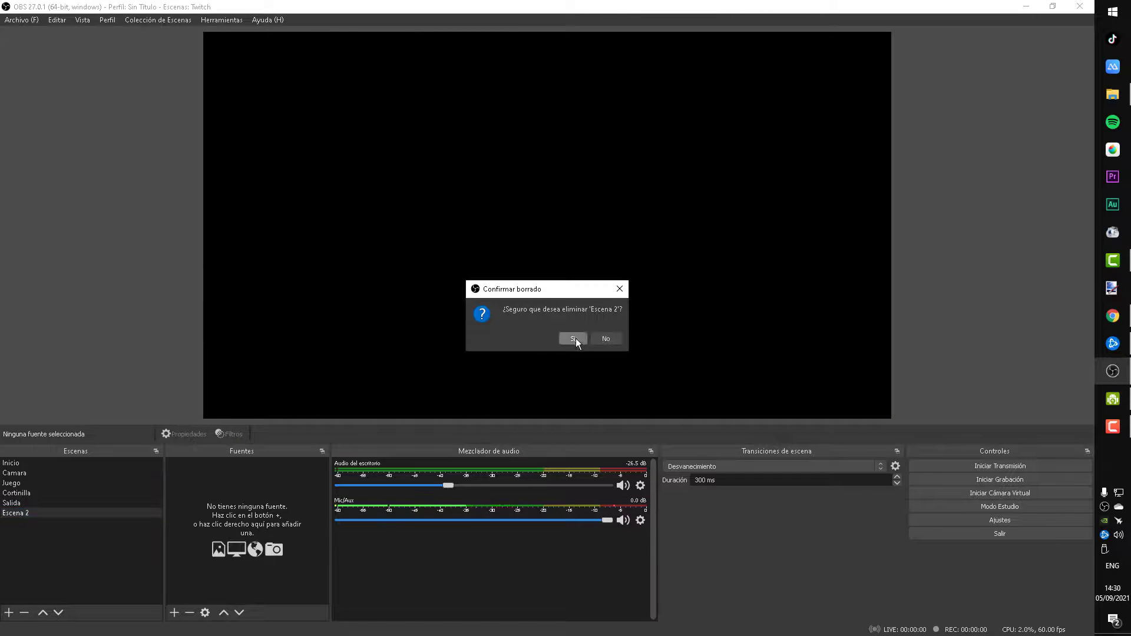
left_click(575, 338)
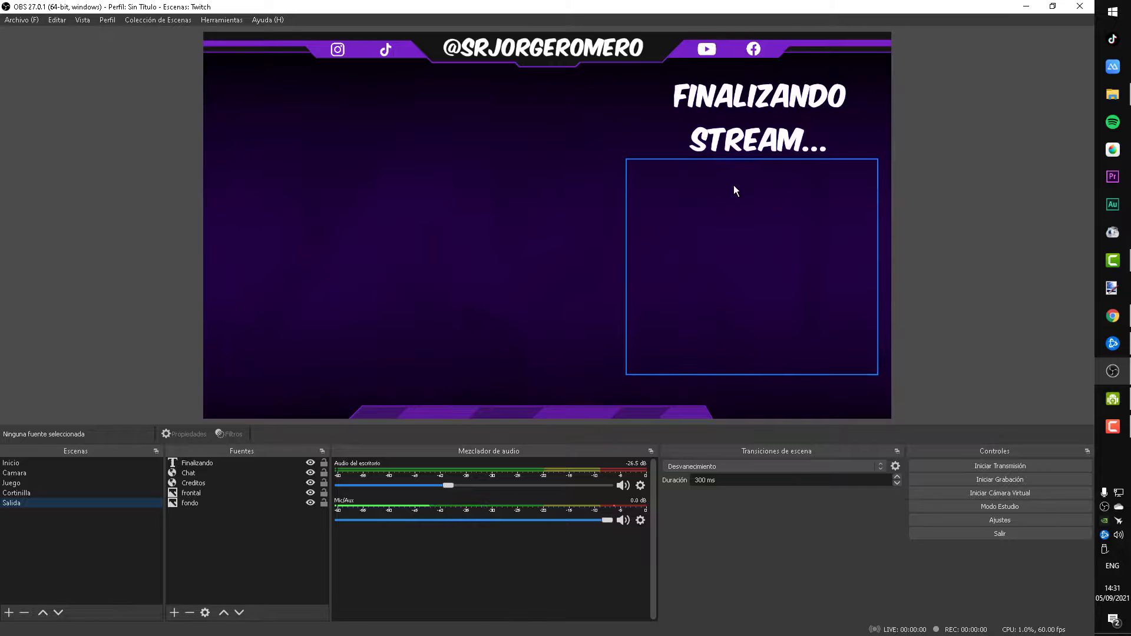
- Review the finished Inicio, Camara, Juego, Cortinilla and Salida scenes one after another, checking each layout and its sources
left_click(31, 462)
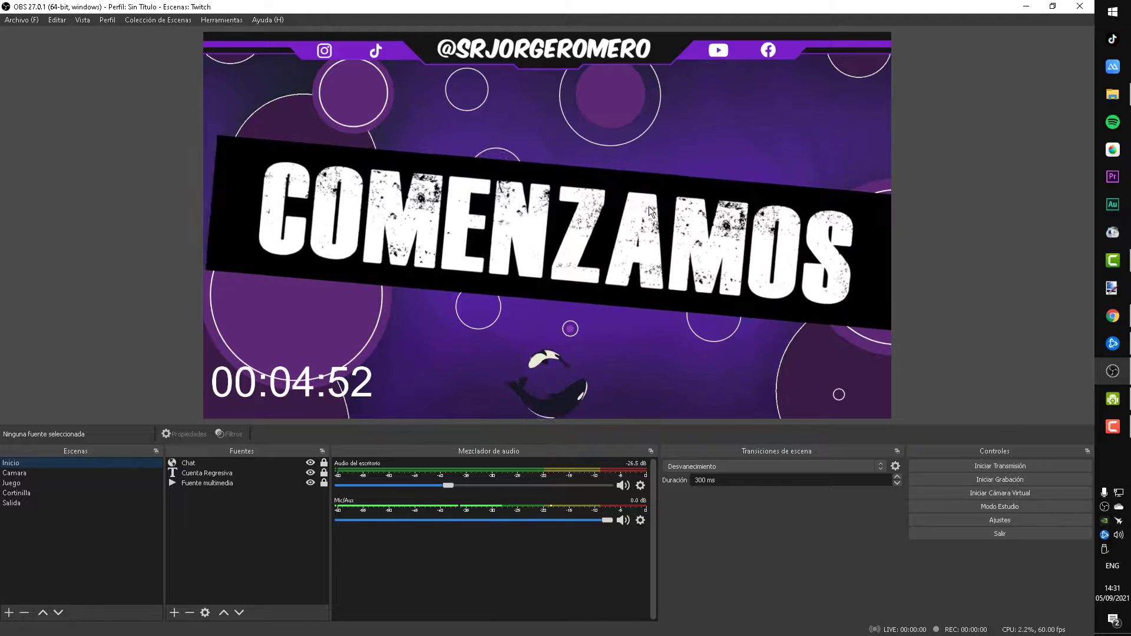
left_click(91, 470)
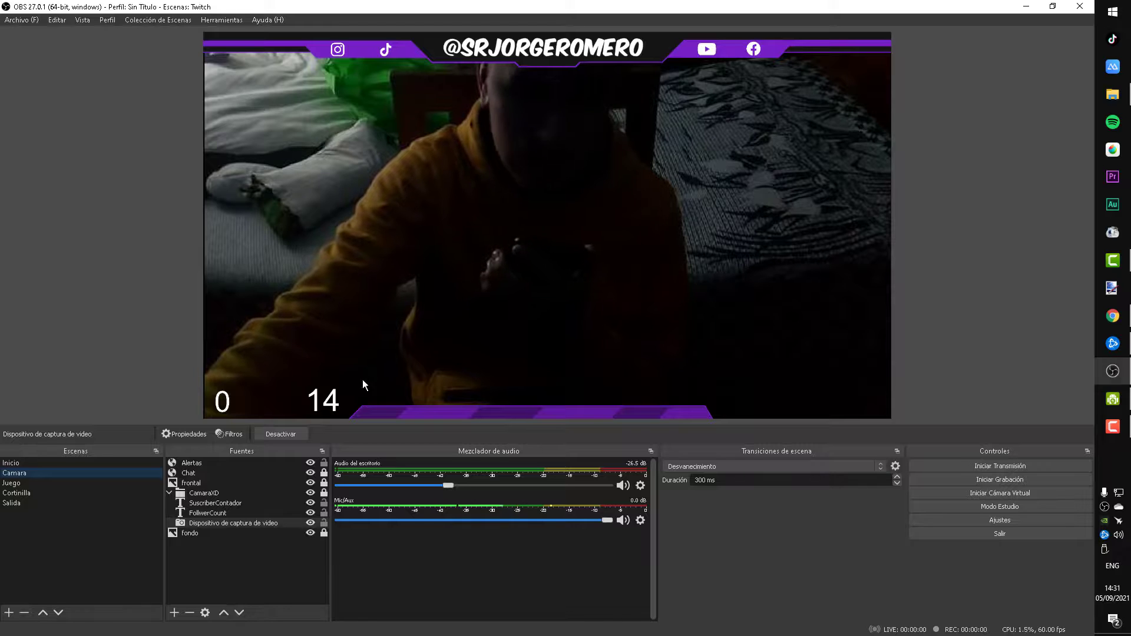
left_click(340, 405)
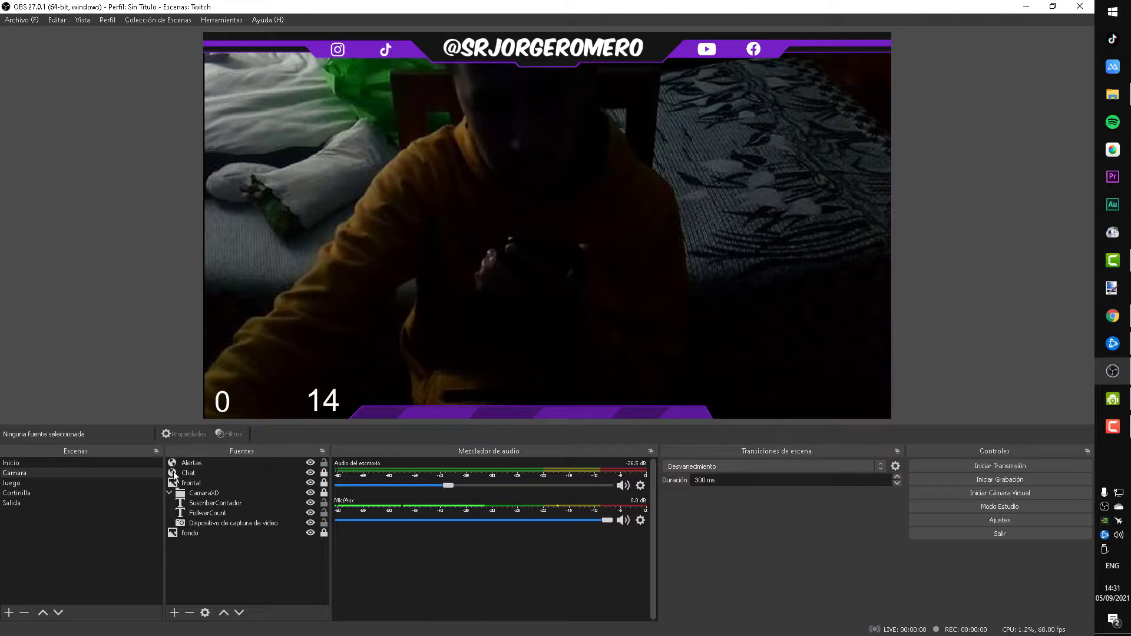
left_click(42, 483)
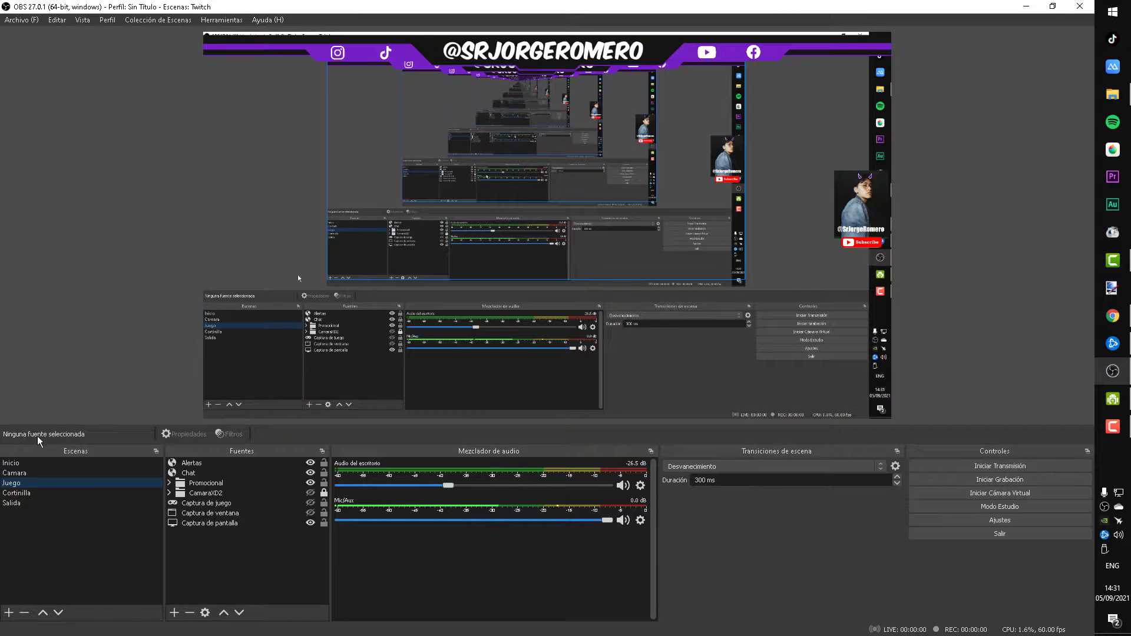
left_click(17, 492)
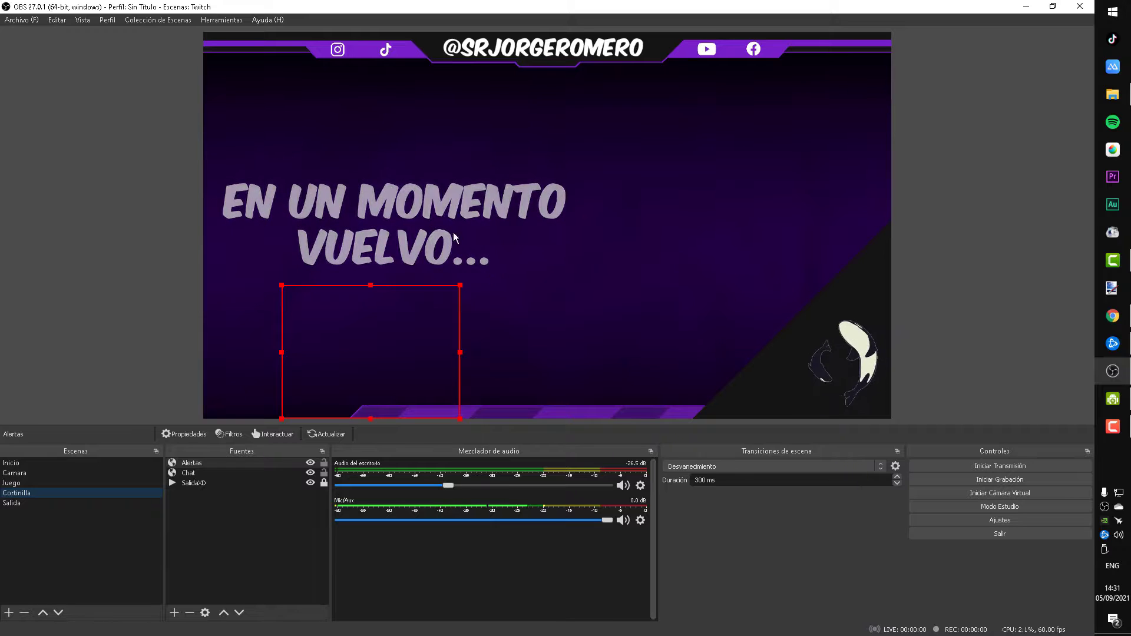
left_click(89, 504)
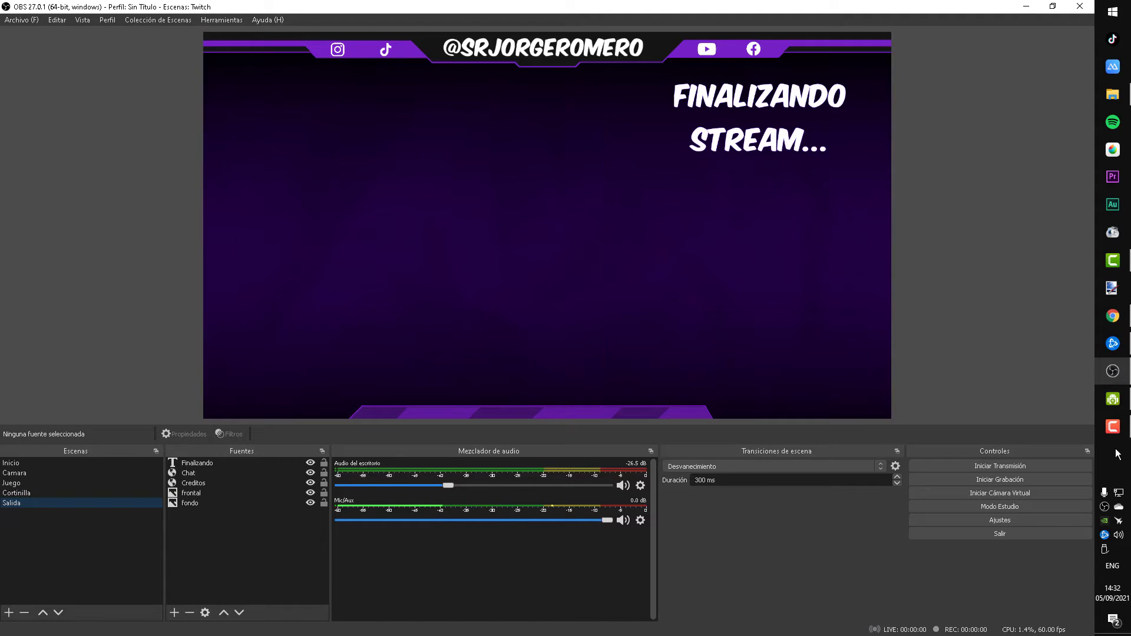
left_click(1113, 427)
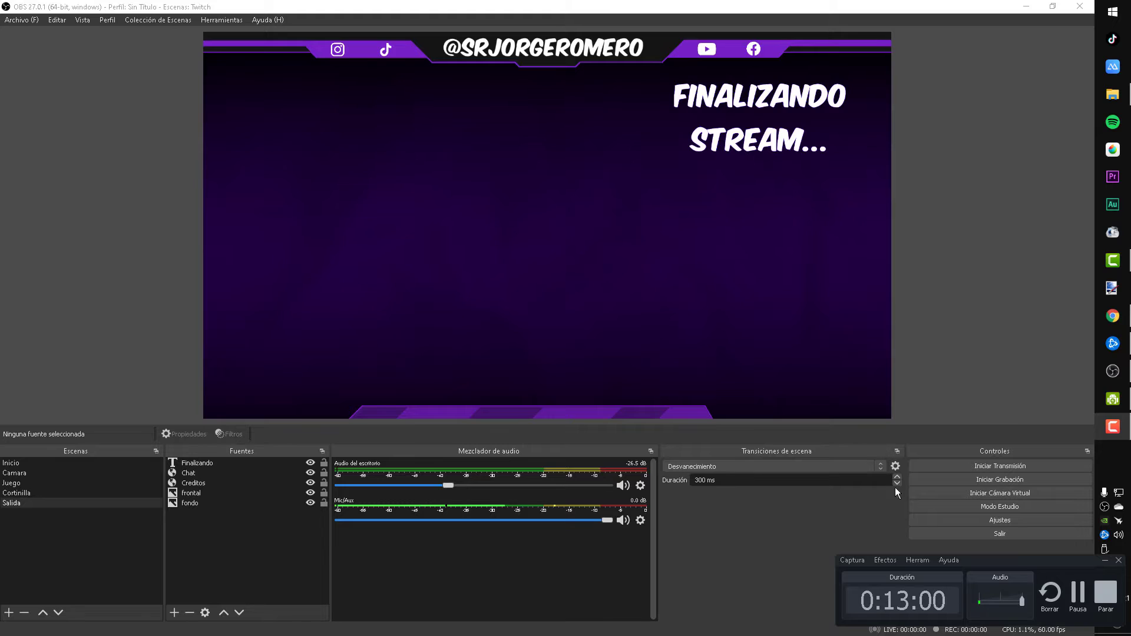